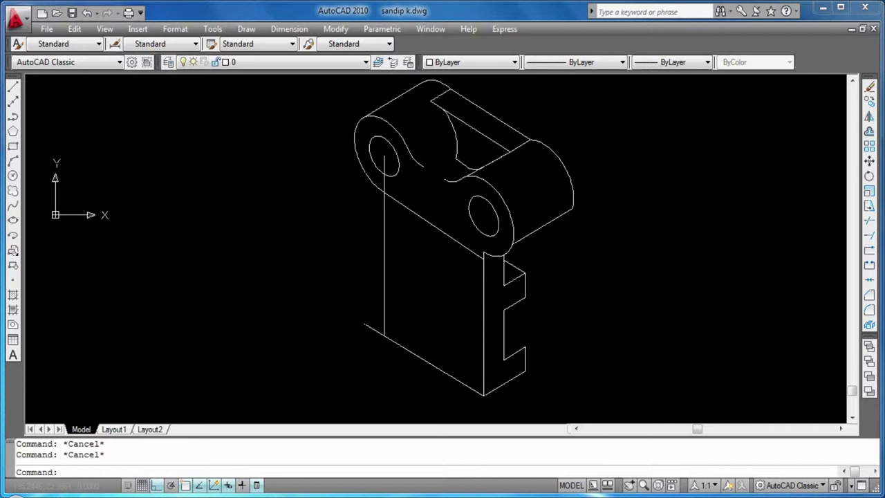
- Window-select all 33 objects of the existing isometric bracket and erase them
{"action": "left_click", "coordinate": [263, 408]}
{"action": "left_click", "coordinate": [618, 98]}
{"action": "key", "text": "Delete"}
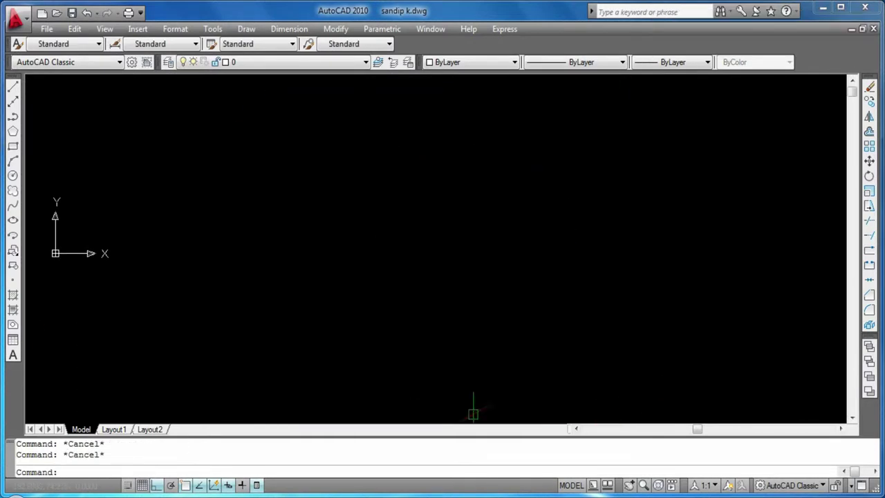
- Draw the 90-unit vertical edge of the bracket
{"action": "left_click", "coordinate": [13, 86]}
{"action": "left_click", "coordinate": [457, 161]}
{"action": "type", "text": "90"}
{"action": "key", "text": "Return"}
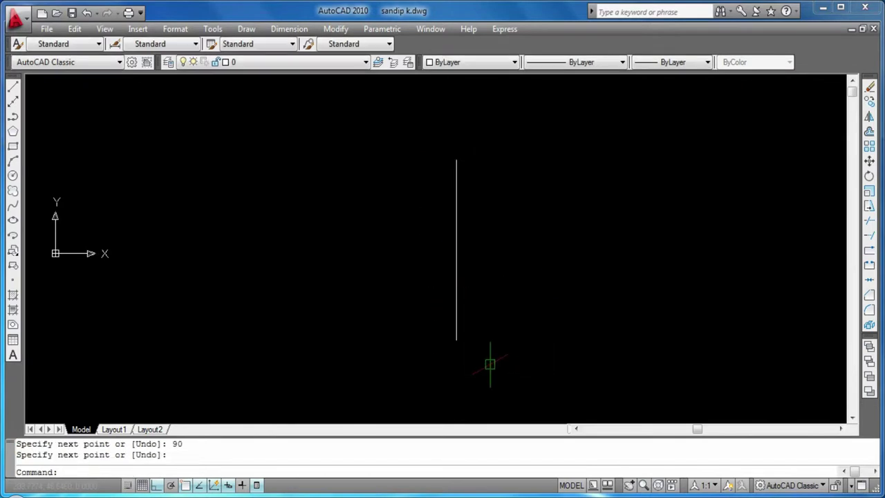
- Draw the 25-unit slanted base edge at 150° from the vertical edge's lower end
{"action": "type", "text": "l"}
{"action": "key", "text": "Return"}
{"action": "left_click", "coordinate": [456, 341]}
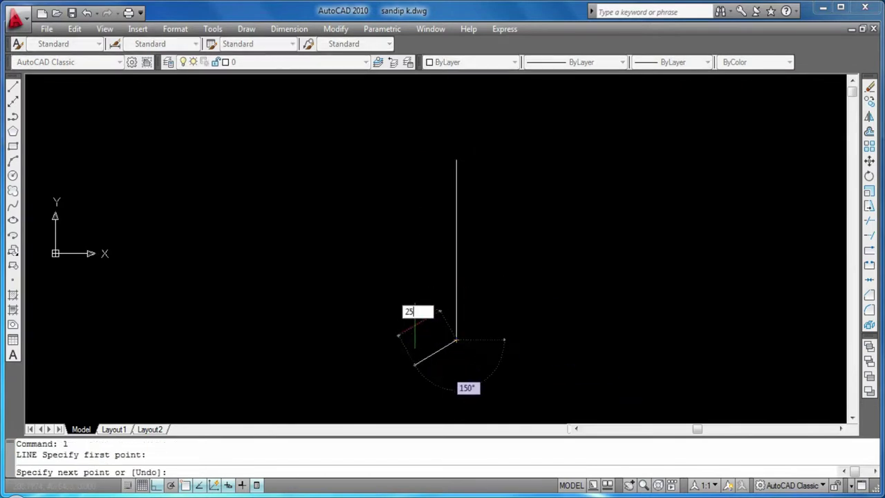
{"action": "key", "text": "Return"}
{"action": "key", "text": "Return"}
{"action": "key", "text": "Return"}
{"action": "left_click", "coordinate": [415, 364]}
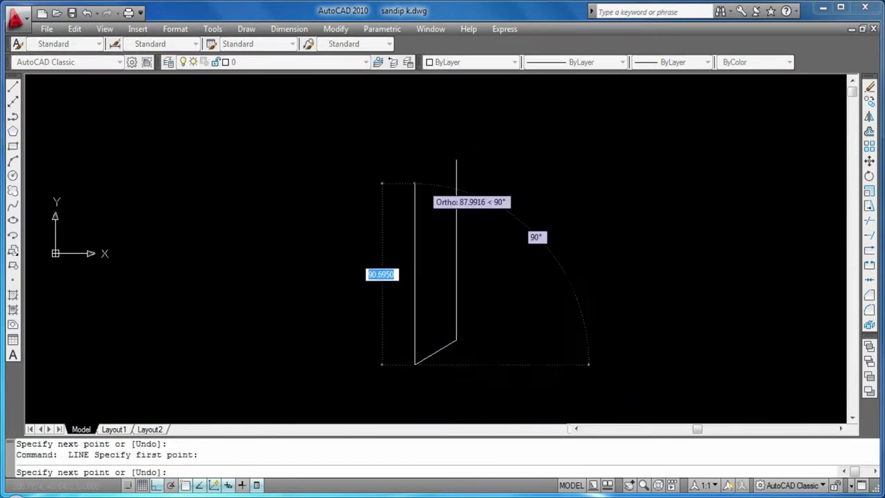
- Erase the misplaced vertical line
{"action": "key", "text": "Return"}
{"action": "key", "text": "Return"}
{"action": "left_click", "coordinate": [456, 233]}
{"action": "key", "text": "Delete"}
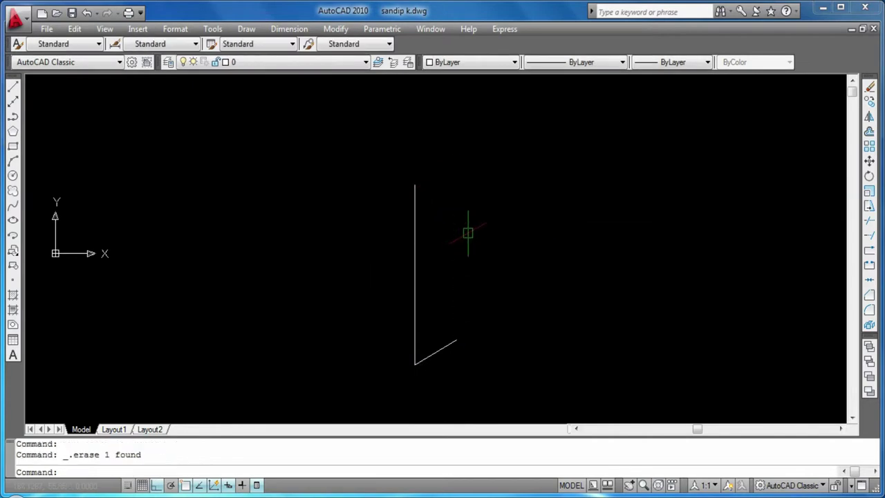
{"action": "key", "text": "Return"}
{"action": "key", "text": "Escape"}
{"action": "type", "text": "l"}
- Draw the notch from the slanted edge's end: 12 up, 13 at 30°, 25 up
{"action": "key", "text": "Return"}
{"action": "left_click", "coordinate": [456, 341]}
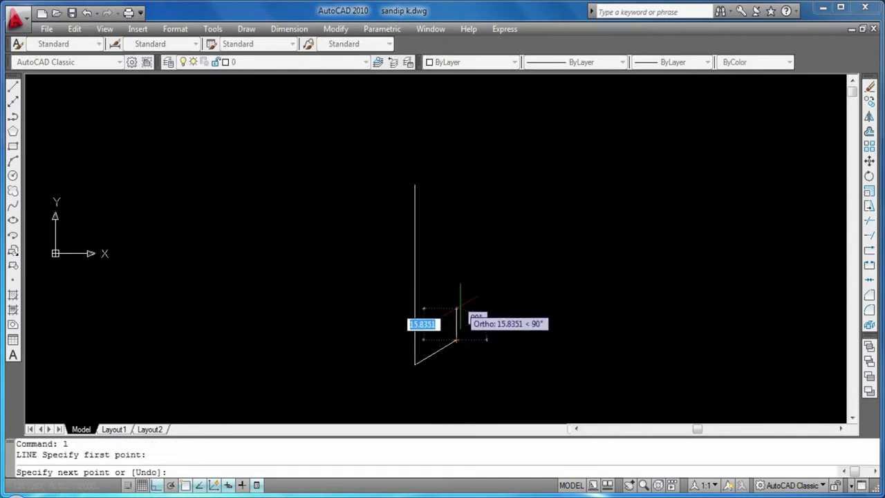
{"action": "type", "text": "12"}
{"action": "key", "text": "Return"}
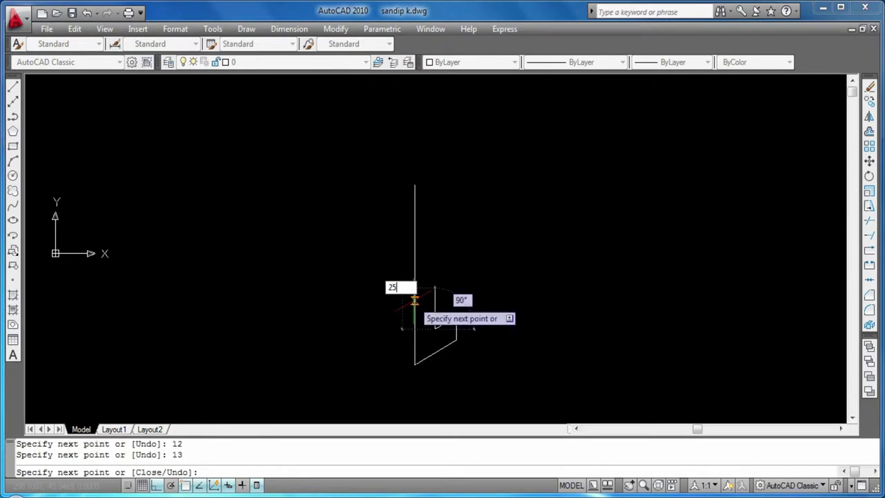
{"action": "type", "text": "13"}
{"action": "key", "text": "Return"}
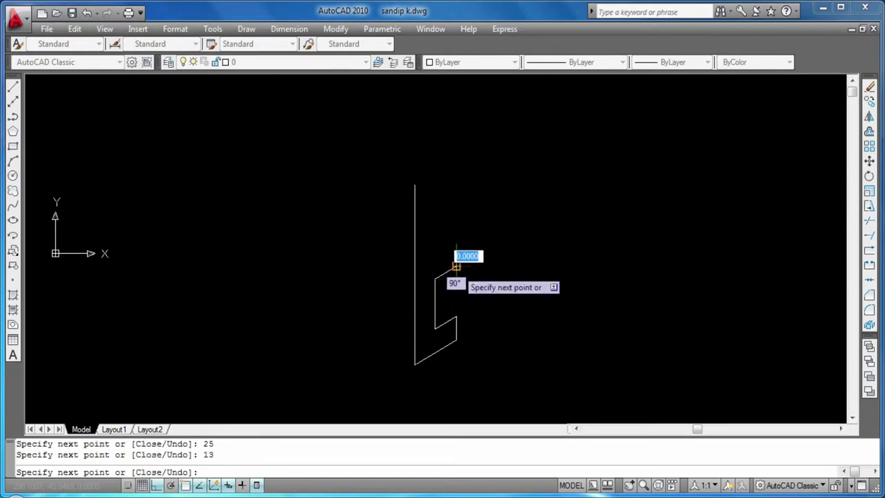
{"action": "type", "text": "25"}
{"action": "key", "text": "Return"}
{"action": "key", "text": "Return"}
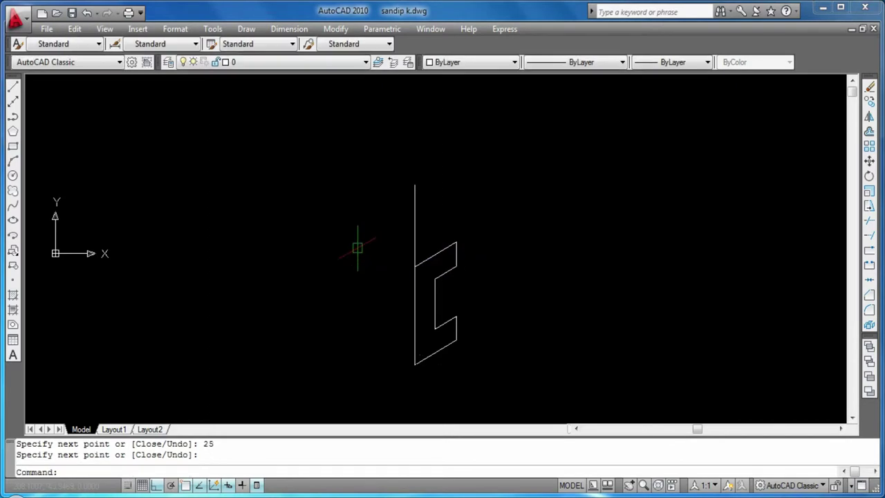
- Erase the diagonal segment at the top of the notch
{"action": "left_click", "coordinate": [419, 262]}
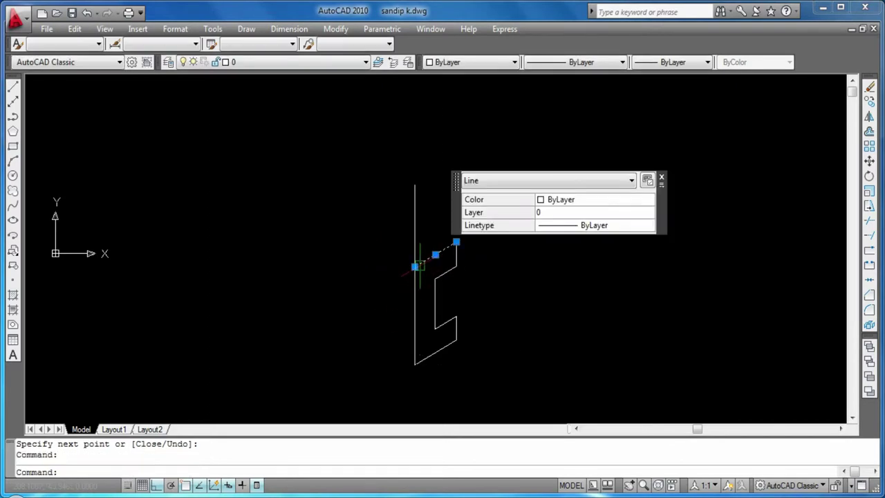
{"action": "key", "text": "Delete"}
{"action": "key", "text": "Return"}
{"action": "key", "text": "Escape"}
- Redraw the 13-unit notch top edge and extend a 41-unit vertical segment upward
{"action": "key", "text": "Return"}
{"action": "left_click", "coordinate": [456, 242]}
{"action": "type", "text": "3"}
{"action": "key", "text": "Return"}
{"action": "key", "text": "Return"}
{"action": "key", "text": "Return"}
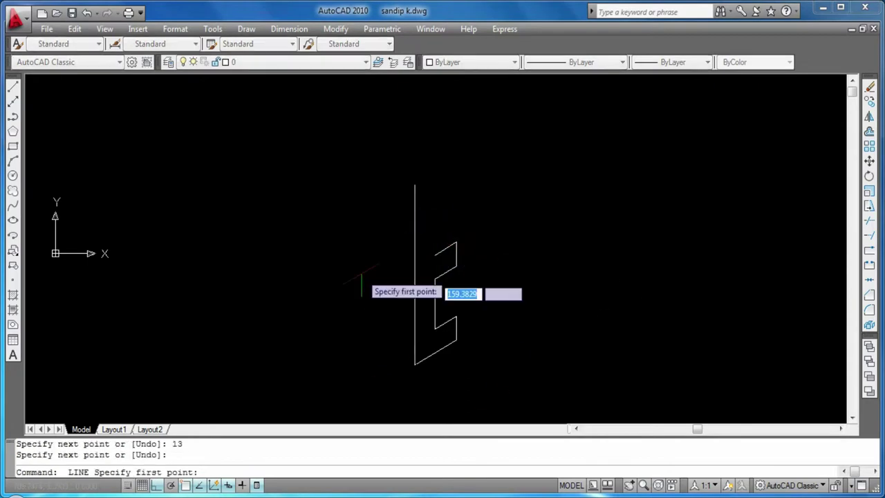
{"action": "left_click", "coordinate": [435, 254]}
{"action": "type", "text": "41"}
{"action": "key", "text": "Return"}
{"action": "key", "text": "Return"}
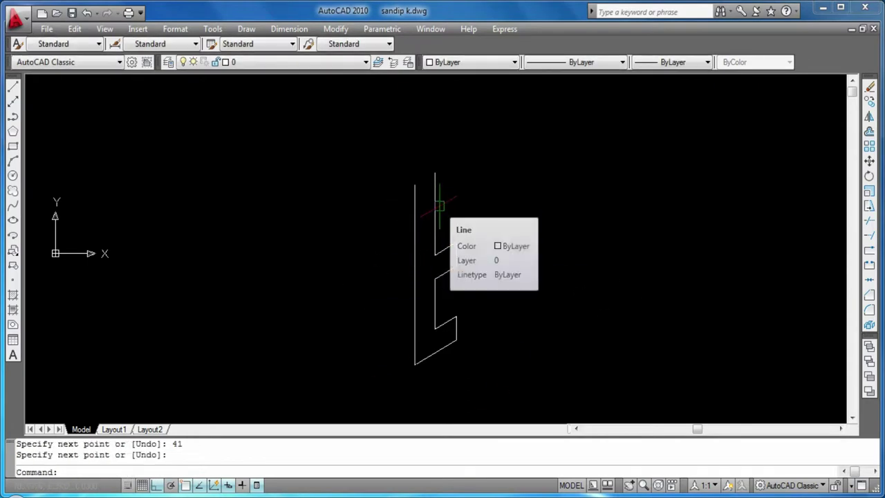
- Draw the 60-unit left base edge on the left isoplane and 90-unit vertical edges
{"action": "key", "text": "Return"}
{"action": "left_click", "coordinate": [415, 364]}
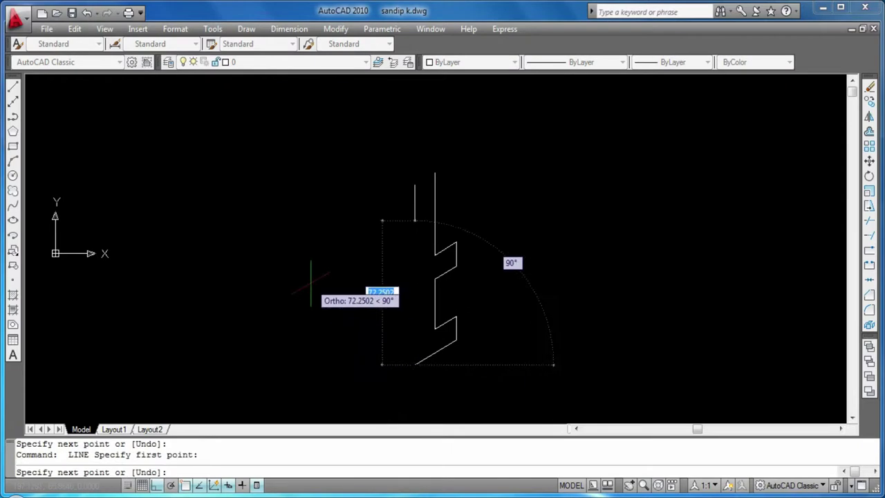
{"action": "key", "text": "F5"}
{"action": "key", "text": "Return"}
{"action": "key", "text": "Return"}
{"action": "key", "text": "Return"}
{"action": "left_click", "coordinate": [315, 305]}
{"action": "type", "text": "90"}
{"action": "key", "text": "Return"}
{"action": "key", "text": "Return"}
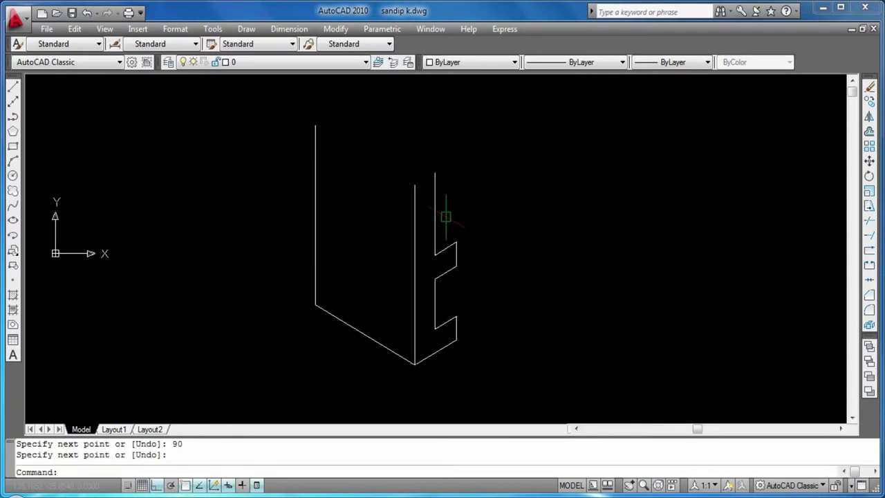
{"action": "type", "text": "l"}
{"action": "key", "text": "Return"}
{"action": "left_click", "coordinate": [435, 353]}
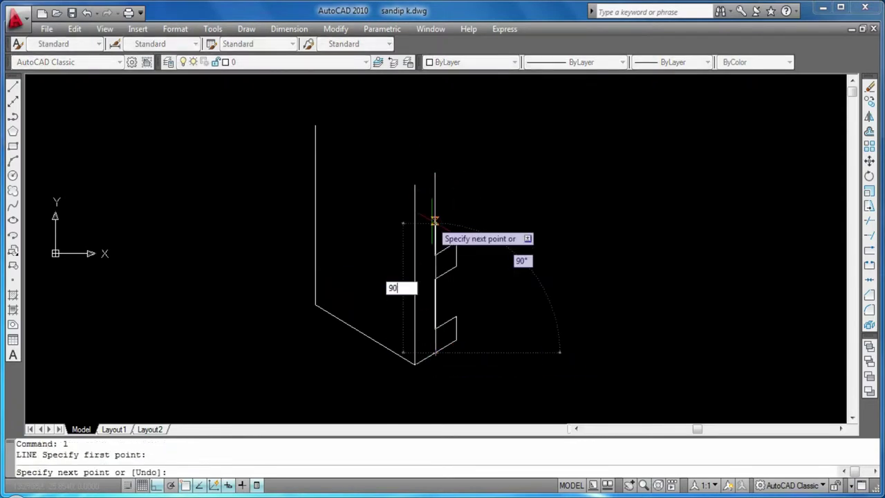
{"action": "key", "text": "Return"}
- Erase the unwanted vertical line and pan up to show the vertical edges' tops
{"action": "scroll", "coordinate": [438, 277], "scroll_direction": "up", "scroll_amount": 2}
{"action": "scroll", "coordinate": [439, 276], "scroll_direction": "down", "scroll_amount": 1}
{"action": "key", "text": "Return"}
{"action": "left_click", "coordinate": [456, 227]}
{"action": "key", "text": "Delete"}
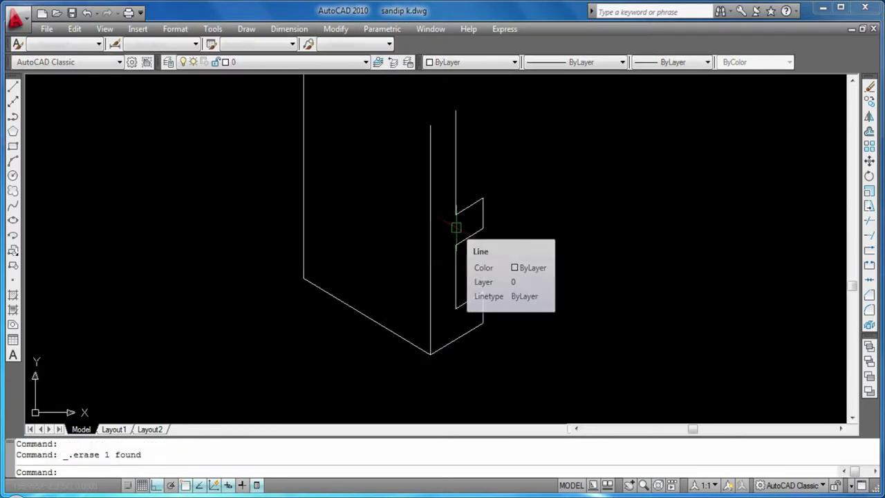
{"action": "middle_click_drag", "start_coordinate": [365, 164], "coordinate": [337, 262]}
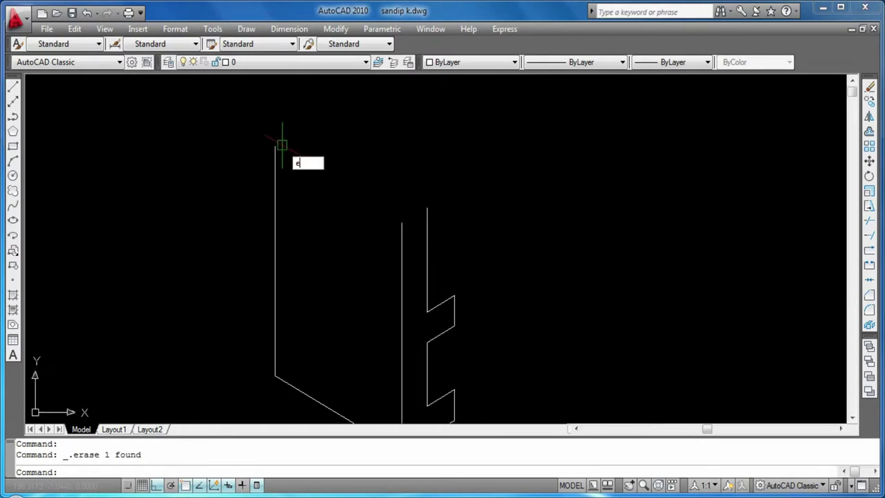
- Try an isocircle on the tall edge's top, then delete the unwanted ellipse
{"action": "type", "text": "l"}
{"action": "key", "text": "Return"}
{"action": "type", "text": "i"}
{"action": "key", "text": "Return"}
{"action": "left_click", "coordinate": [427, 208]}
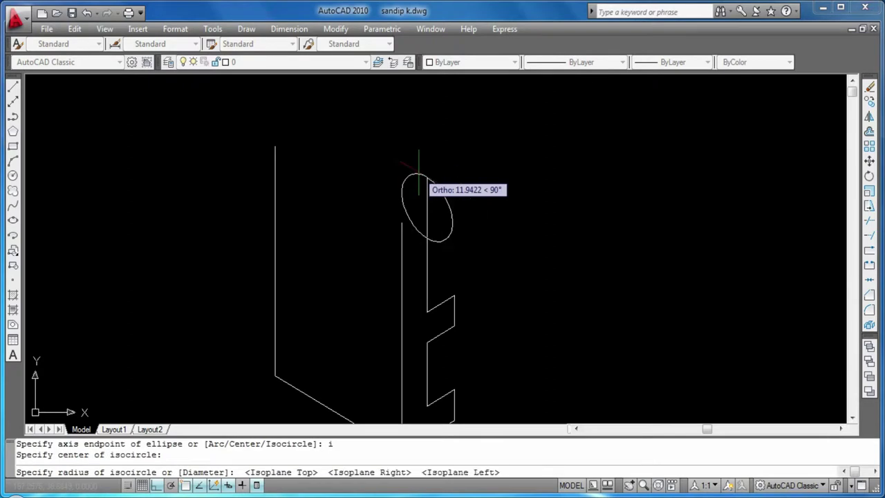
{"action": "type", "text": "d"}
{"action": "key", "text": "Return"}
{"action": "key", "text": "Return"}
{"action": "key", "text": "Return"}
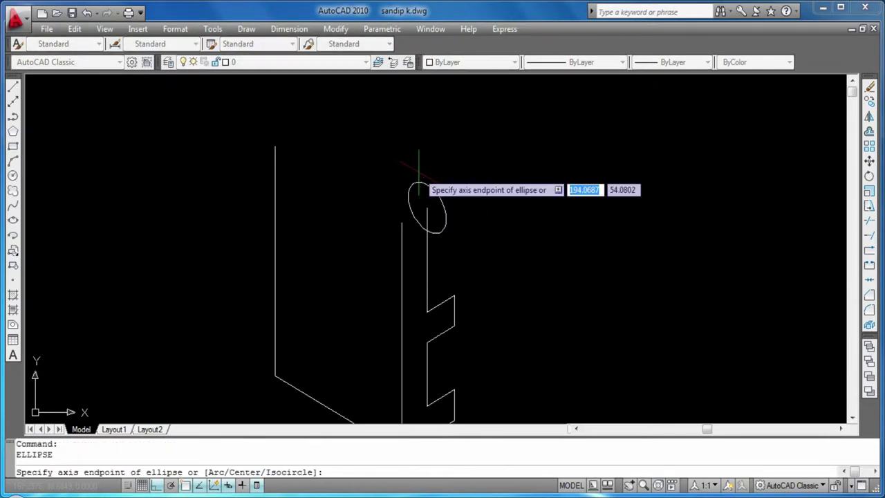
{"action": "left_click", "coordinate": [448, 234]}
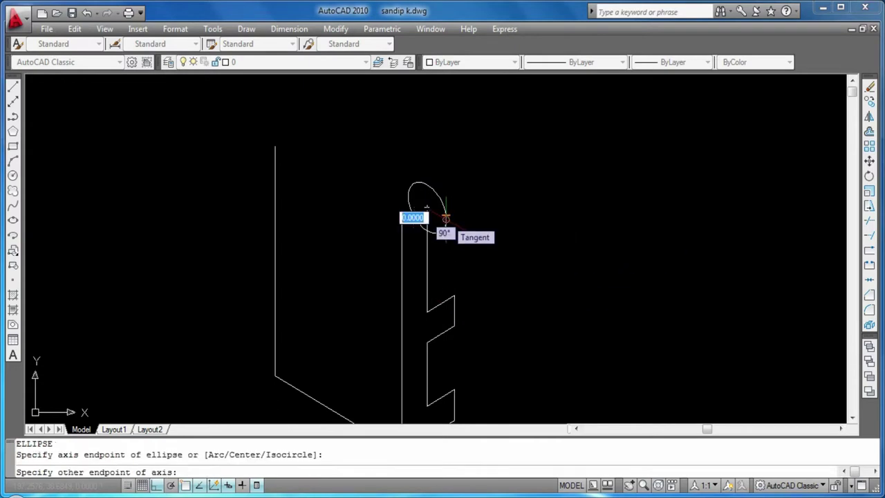
{"action": "key", "text": "Escape"}
{"action": "left_click", "coordinate": [446, 222]}
{"action": "key", "text": "Delete"}
- Draw an 18-diameter isocircle centred on the right upright's top
{"action": "type", "text": "el"}
{"action": "key", "text": "Return"}
{"action": "type", "text": "i"}
{"action": "key", "text": "Return"}
{"action": "left_click", "coordinate": [402, 222]}
{"action": "type", "text": "d"}
{"action": "key", "text": "Return"}
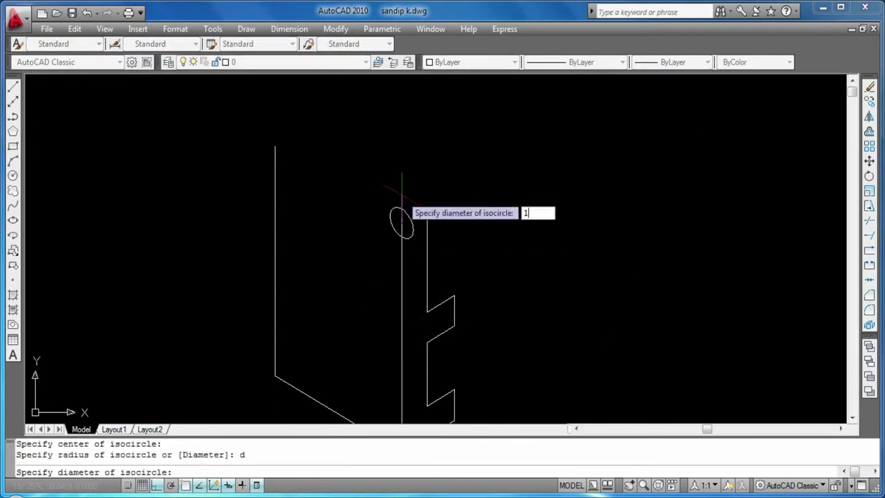
{"action": "type", "text": "18"}
{"action": "key", "text": "Return"}
{"action": "key", "text": "Return"}
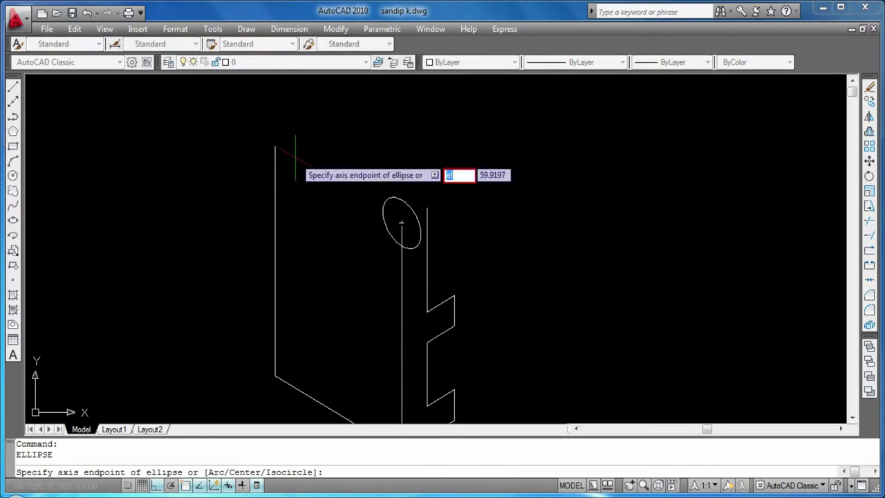
- Draw an 18-diameter isocircle centred on the left upright's top
{"action": "key", "text": "Return"}
{"action": "left_click", "coordinate": [275, 145]}
{"action": "type", "text": "d"}
{"action": "key", "text": "Return"}
{"action": "type", "text": "18"}
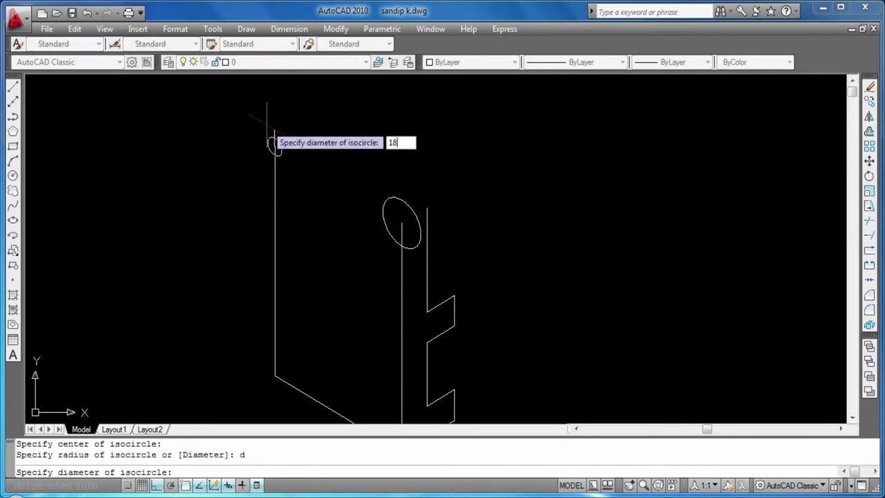
{"action": "key", "text": "Return"}
{"action": "key", "text": "Return"}
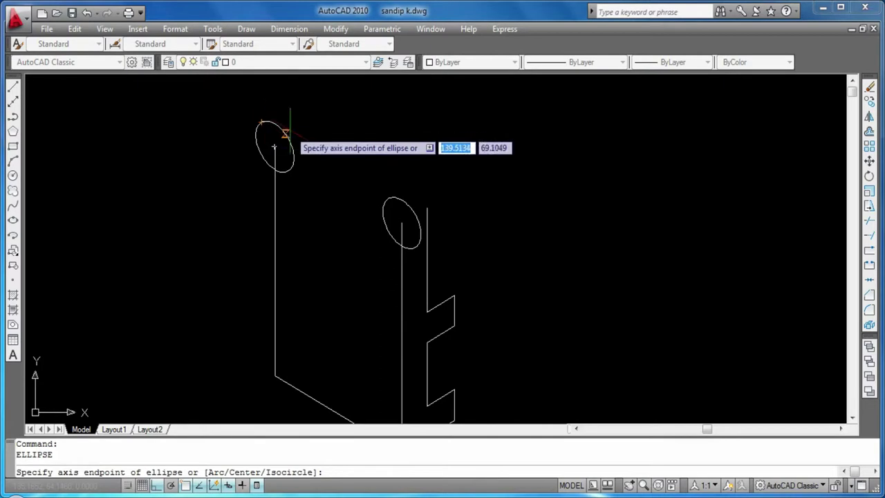
- Add larger concentric outer isocircles around the right and left bosses
{"action": "type", "text": "el"}
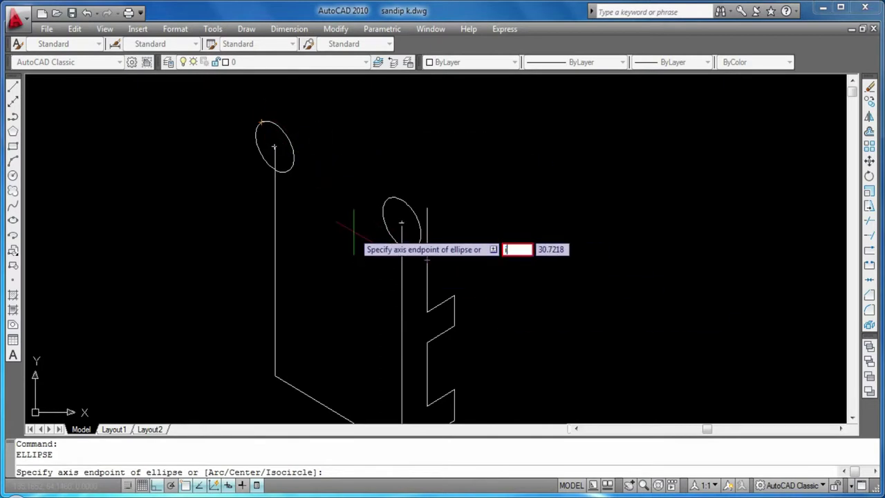
{"action": "key", "text": "Return"}
{"action": "left_click", "coordinate": [401, 221]}
{"action": "type", "text": "r"}
{"action": "key", "text": "Return"}
{"action": "left_click", "coordinate": [371, 166]}
{"action": "key", "text": "Return"}
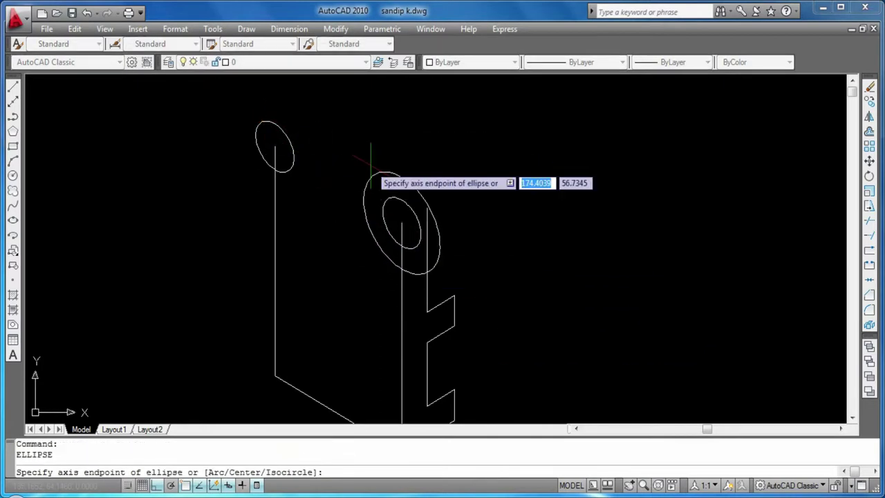
{"action": "key", "text": "Return"}
{"action": "left_click", "coordinate": [274, 148]}
{"action": "key", "text": "Return"}
{"action": "left_click", "coordinate": [253, 123]}
{"action": "key", "text": "Return"}
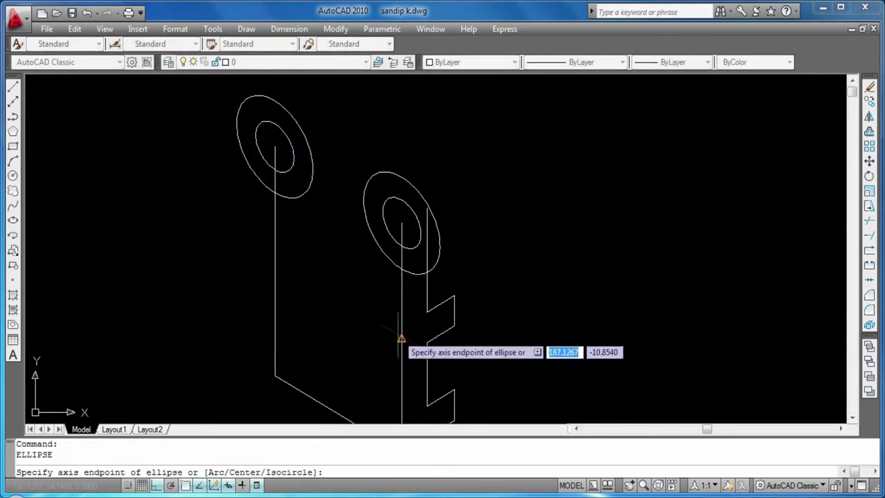
{"action": "key", "text": "Escape"}
- Draw a slanted line joining the right outer ring to the left ring's bottom
{"action": "type", "text": "l"}
{"action": "key", "text": "Return"}
{"action": "left_click", "coordinate": [402, 270]}
{"action": "left_click", "coordinate": [280, 197]}
{"action": "key", "text": "Return"}
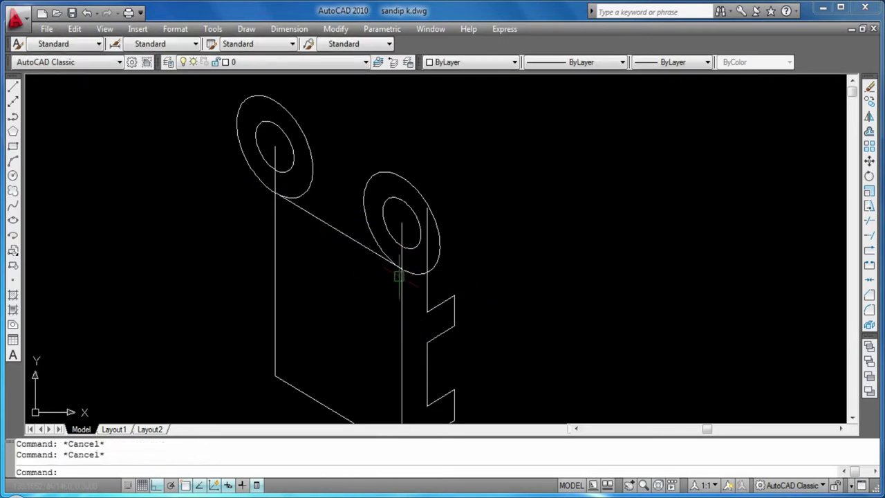
{"action": "type", "text": "tr"}
- Start and cancel a trim and a line from the right ring's lower end
{"action": "key", "text": "Return"}
{"action": "key", "text": "Escape"}
{"action": "type", "text": "l"}
{"action": "key", "text": "Return"}
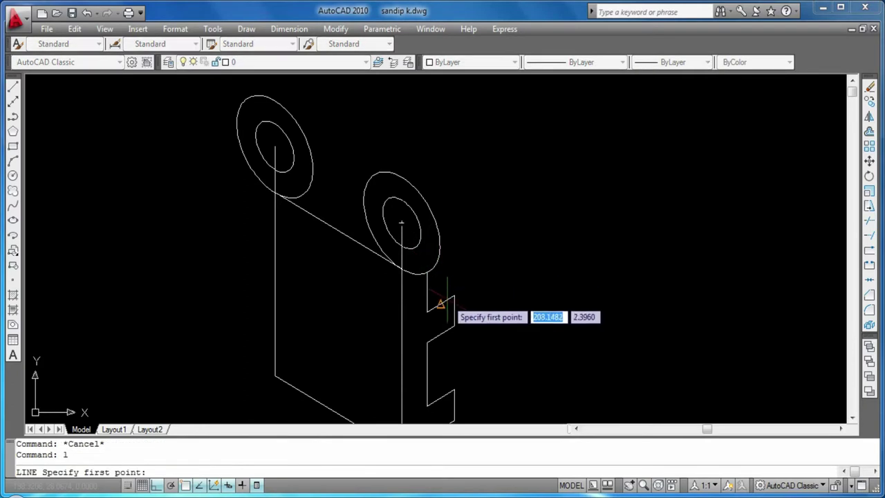
{"action": "left_click", "coordinate": [429, 270]}
{"action": "key", "text": "Escape"}
- Erase the stray short line beside the right boss's outer ellipse
{"action": "scroll", "coordinate": [384, 277], "scroll_direction": "up", "scroll_amount": 3}
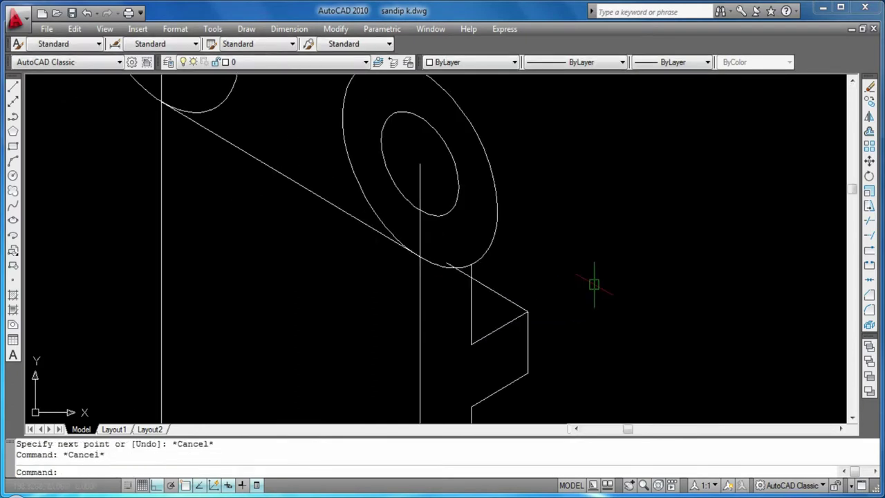
{"action": "type", "text": "tr"}
{"action": "key", "text": "Return"}
{"action": "key", "text": "Return"}
{"action": "key", "text": "Escape"}
{"action": "left_click", "coordinate": [450, 262]}
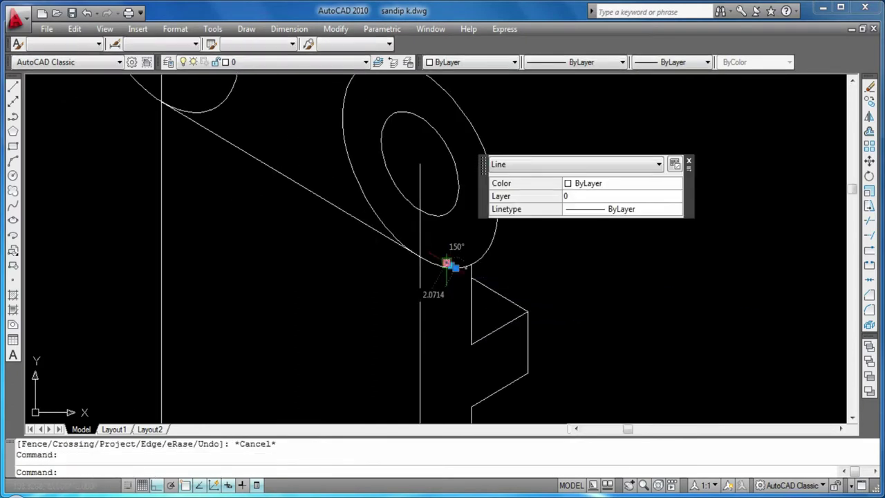
{"action": "key", "text": "Delete"}
{"action": "scroll", "coordinate": [616, 281], "scroll_direction": "down", "scroll_amount": 5}
{"action": "scroll", "coordinate": [616, 281], "scroll_direction": "up", "scroll_amount": 3}
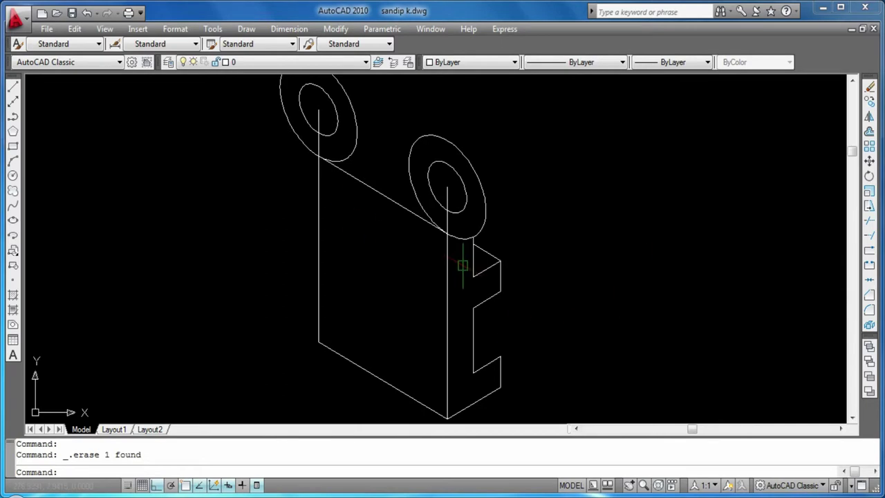
{"action": "middle_click_drag", "start_coordinate": [389, 290], "coordinate": [403, 344]}
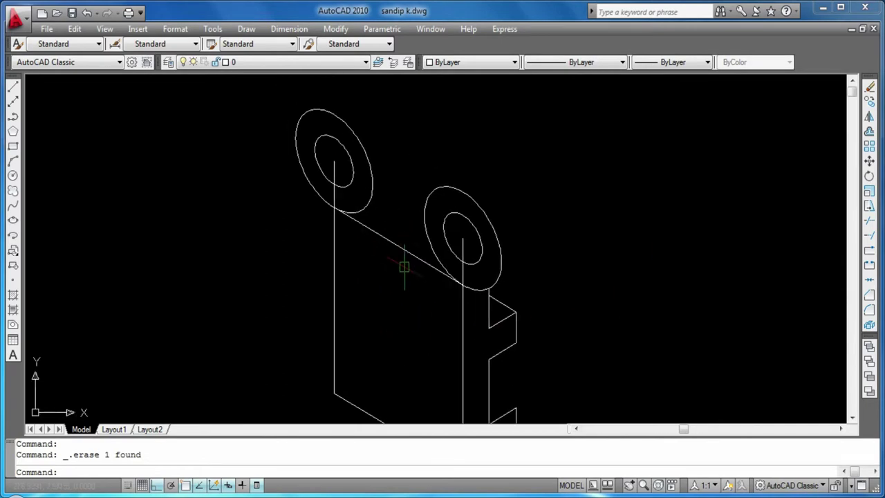
- Start OFFSET with an offset distance of 12
{"action": "type", "text": "o"}
{"action": "key", "text": "Return"}
{"action": "type", "text": "12"}
{"action": "key", "text": "Return"}
- Offset the slanted edge 12 units upward to make a parallel edge
{"action": "left_click", "coordinate": [403, 249]}
{"action": "left_click", "coordinate": [407, 228]}
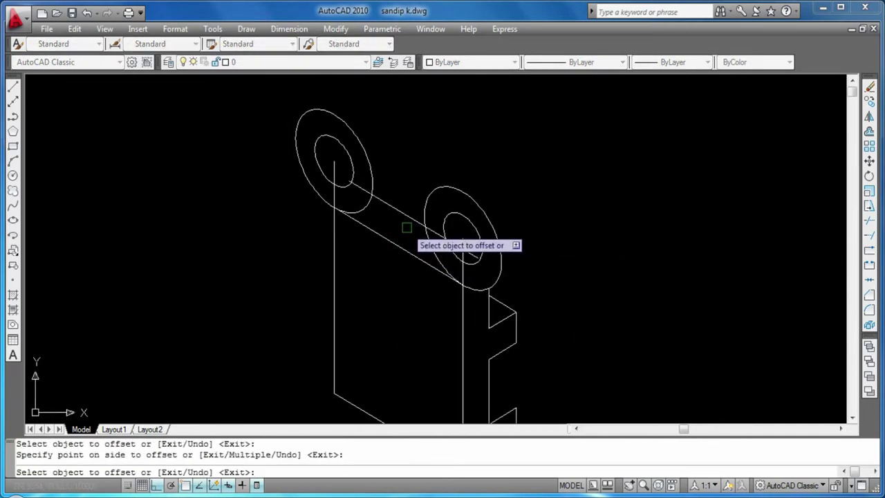
{"action": "key", "text": "Escape"}
{"action": "key", "text": "Escape"}
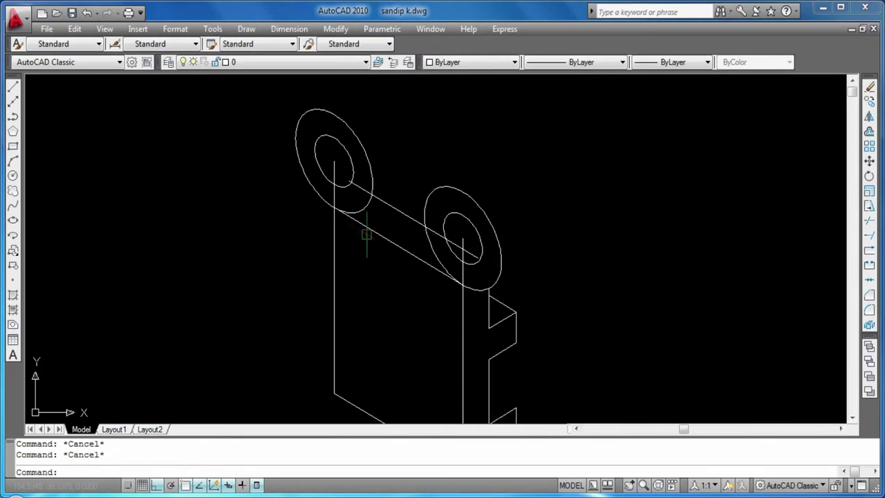
{"action": "type", "text": "f"}
- Fillet the upper connecting line into the right outer ring
{"action": "key", "text": "Return"}
{"action": "left_click", "coordinate": [375, 198]}
{"action": "key", "text": "Escape"}
{"action": "key", "text": "Escape"}
{"action": "key", "text": "Return"}
{"action": "left_click", "coordinate": [414, 256]}
{"action": "left_click", "coordinate": [425, 212]}
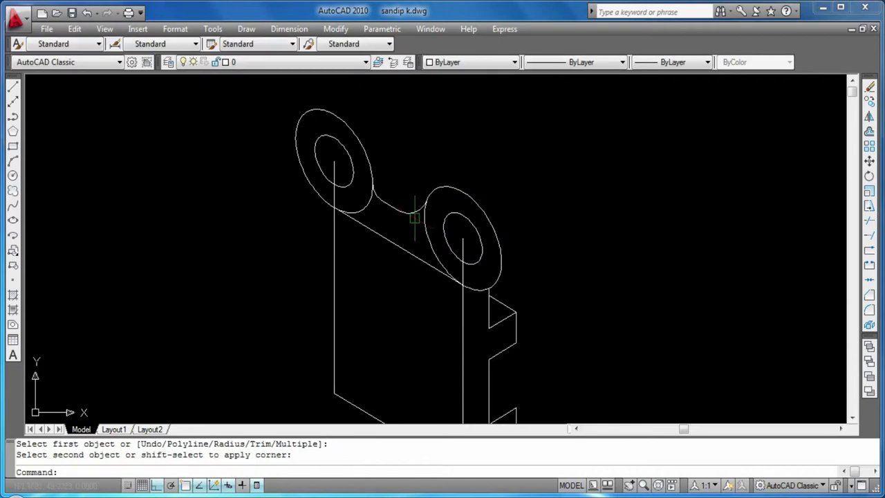
{"action": "key", "text": "Escape"}
{"action": "key", "text": "Escape"}
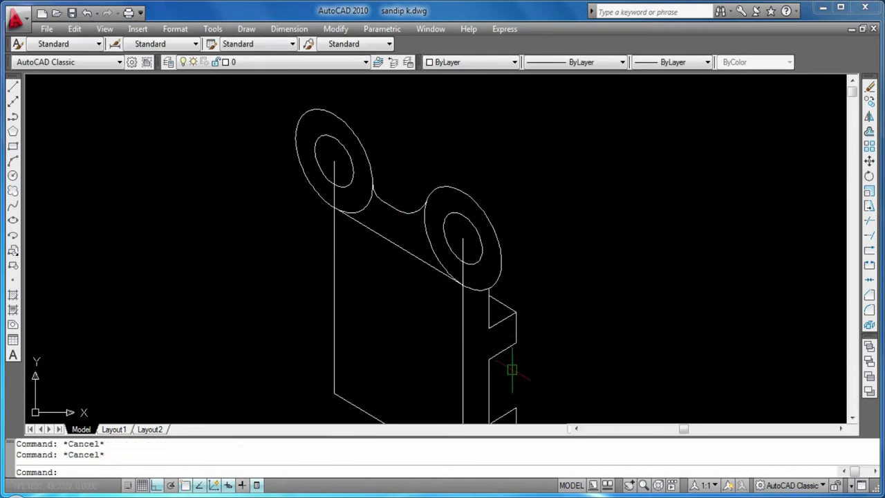
- Delete the upper connecting line and its rounded fillet arc
{"action": "scroll", "coordinate": [594, 293], "scroll_direction": "down", "scroll_amount": 2}
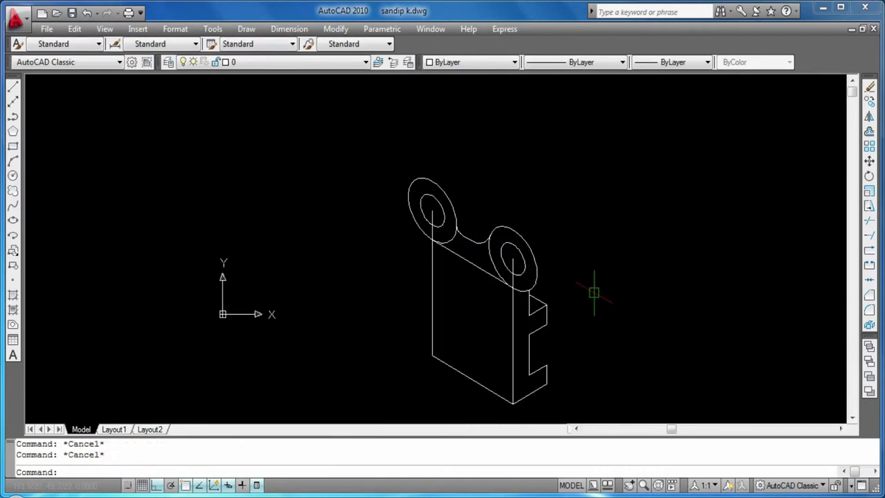
{"action": "scroll", "coordinate": [592, 293], "scroll_direction": "up", "scroll_amount": 2}
{"action": "left_click", "coordinate": [421, 217]}
{"action": "key", "text": "Delete"}
{"action": "left_click", "coordinate": [435, 223]}
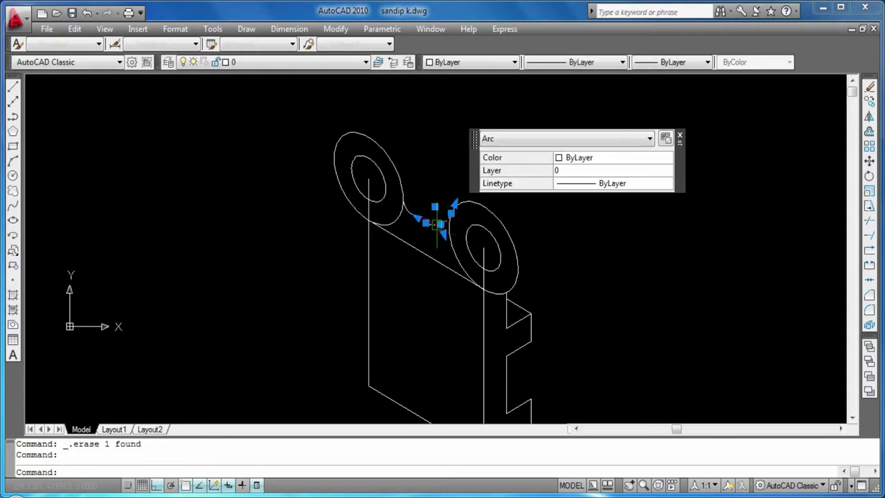
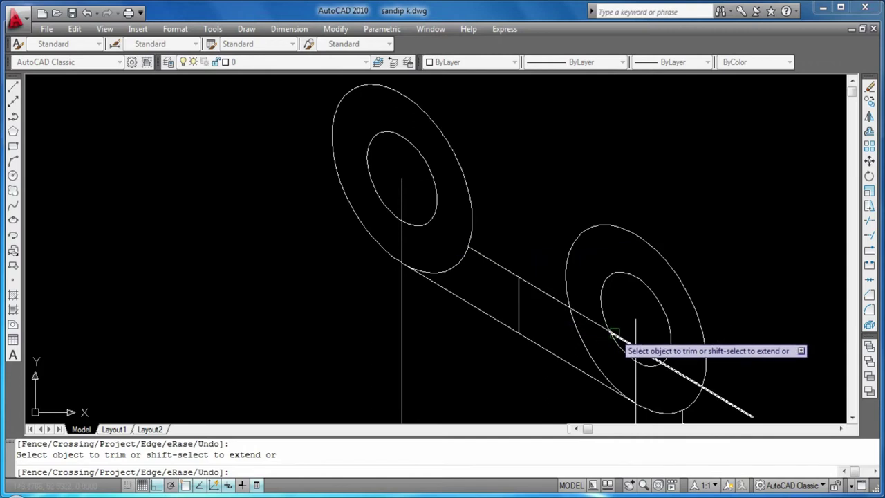
{"action": "scroll", "coordinate": [667, 284], "scroll_direction": "up", "scroll_amount": 2}
- Trim the diagonal line between and past the lug ellipses, and erase the short leftover line
{"action": "left_click", "coordinate": [588, 285]}
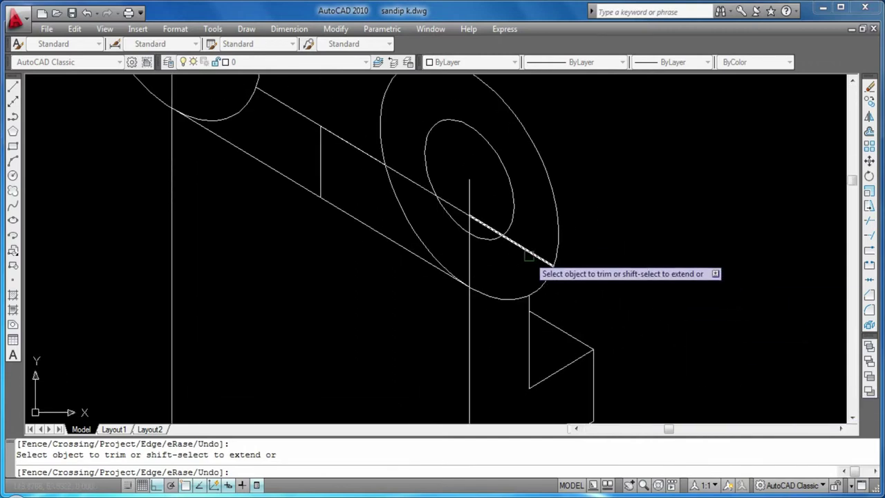
{"action": "left_click", "coordinate": [429, 191]}
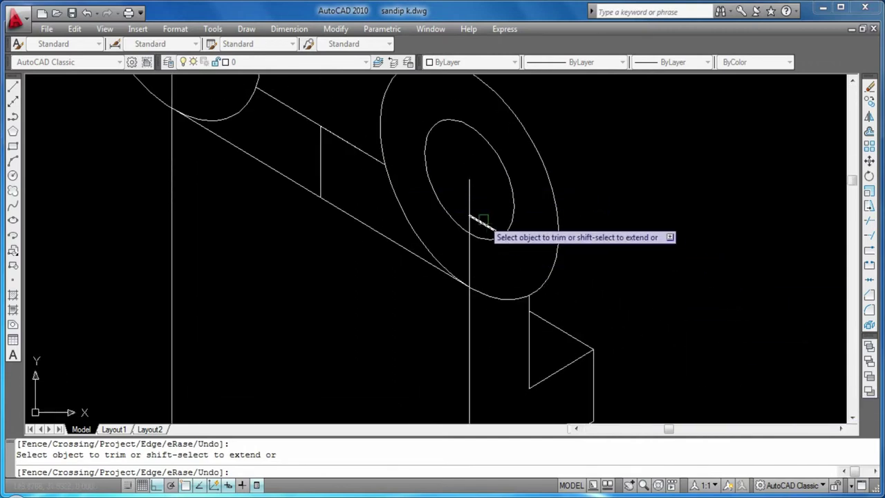
{"action": "key", "text": "Escape"}
{"action": "left_click", "coordinate": [486, 225]}
{"action": "key", "text": "Delete"}
- Fillet each of the two lug ellipses to the diagonal edge lines
{"action": "scroll", "coordinate": [443, 235], "scroll_direction": "down", "scroll_amount": 3}
{"action": "scroll", "coordinate": [419, 271], "scroll_direction": "up", "scroll_amount": 2}
{"action": "type", "text": "f"}
{"action": "key", "text": "Return"}
{"action": "left_click", "coordinate": [402, 149]}
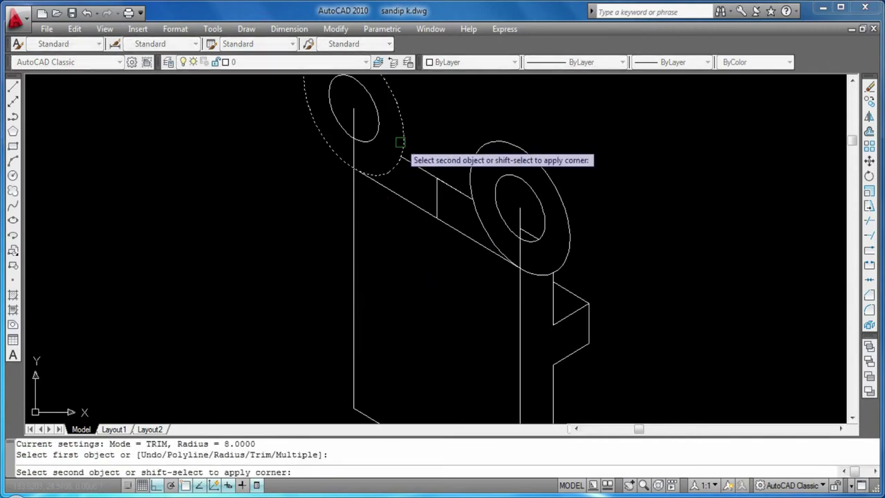
{"action": "left_click", "coordinate": [464, 199]}
{"action": "key", "text": "Escape"}
{"action": "key", "text": "Escape"}
{"action": "key", "text": "Escape"}
{"action": "key", "text": "Return"}
{"action": "left_click", "coordinate": [469, 164]}
{"action": "left_click", "coordinate": [462, 199]}
{"action": "key", "text": "Escape"}
{"action": "key", "text": "Escape"}
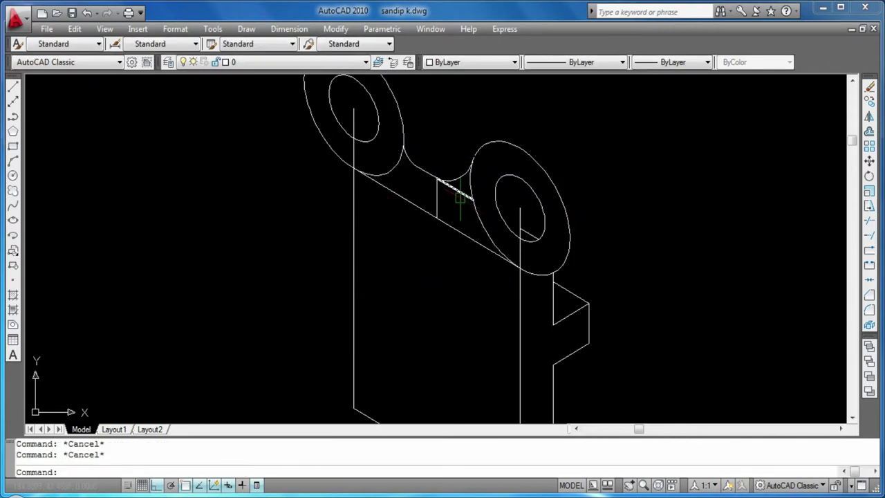
- Erase the leftover short diagonal line
{"action": "left_click", "coordinate": [460, 199]}
{"action": "key", "text": "Delete"}
{"action": "scroll", "coordinate": [493, 265], "scroll_direction": "down", "scroll_amount": 4}
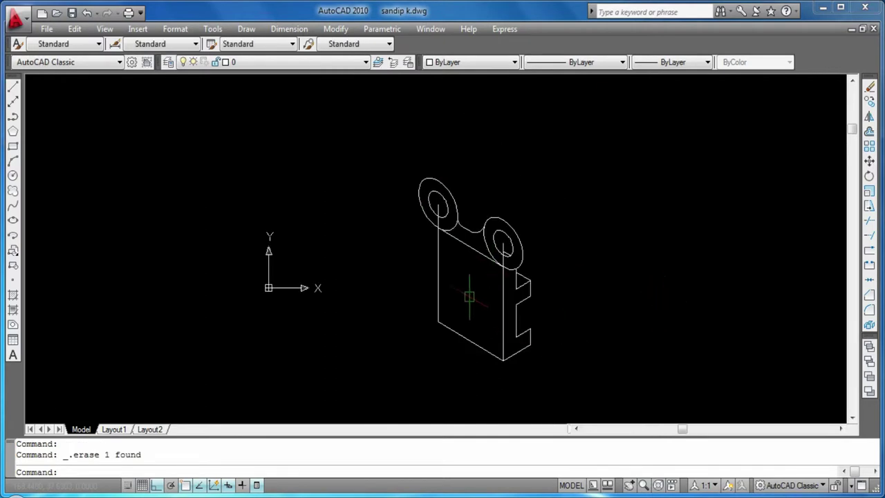
{"action": "scroll", "coordinate": [512, 256], "scroll_direction": "up", "scroll_amount": 2}
{"action": "scroll", "coordinate": [561, 231], "scroll_direction": "up", "scroll_amount": 2}
{"action": "scroll", "coordinate": [576, 228], "scroll_direction": "up", "scroll_amount": 1}
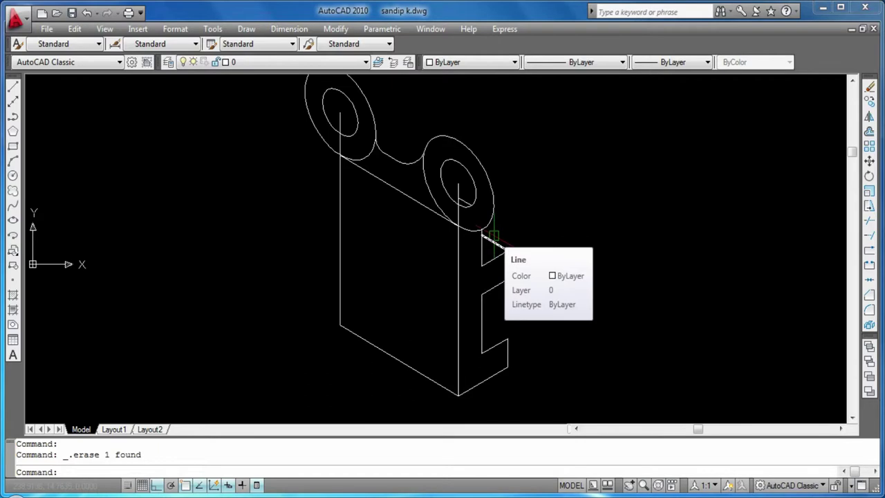
- Draw a trial 36-unit top-isoplane line from the arm's front corner, then erase it
{"action": "type", "text": "l"}
{"action": "key", "text": "Return"}
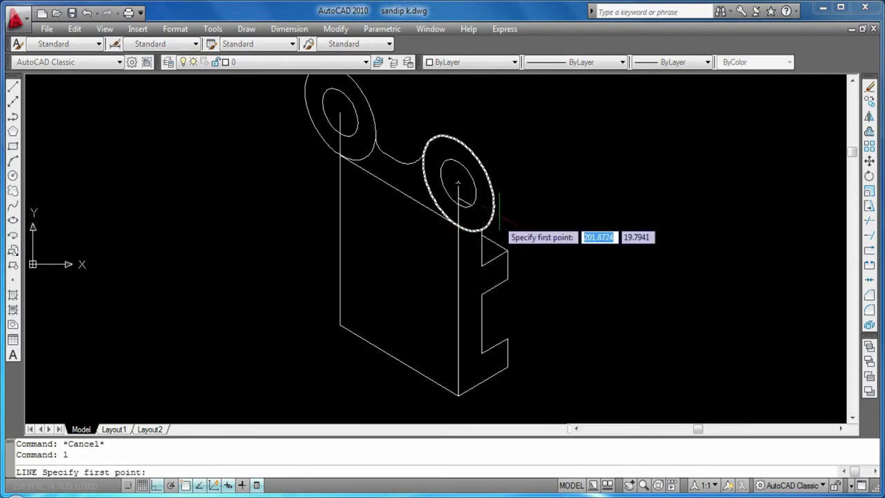
{"action": "left_click", "coordinate": [459, 226]}
{"action": "key", "text": "F5"}
{"action": "type", "text": "36"}
{"action": "key", "text": "Return"}
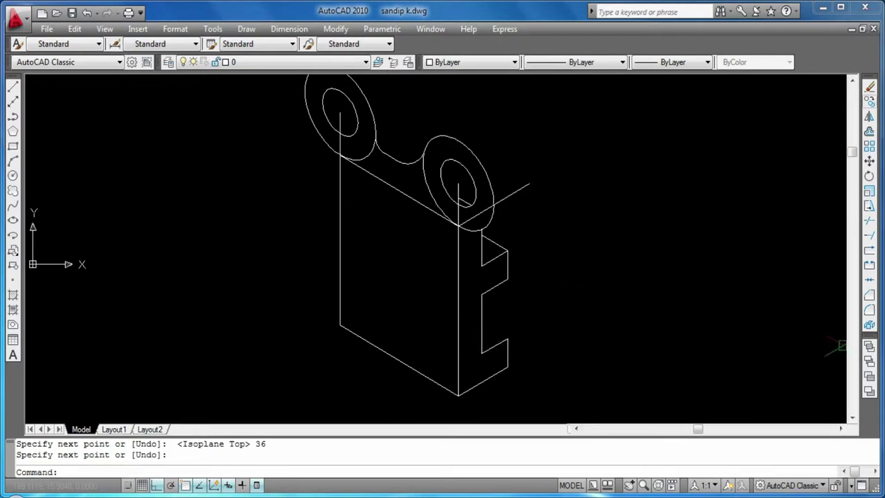
{"action": "middle_click_drag", "start_coordinate": [735, 169], "coordinate": [695, 270]}
{"action": "left_click", "coordinate": [453, 305]}
{"action": "key", "text": "Delete"}
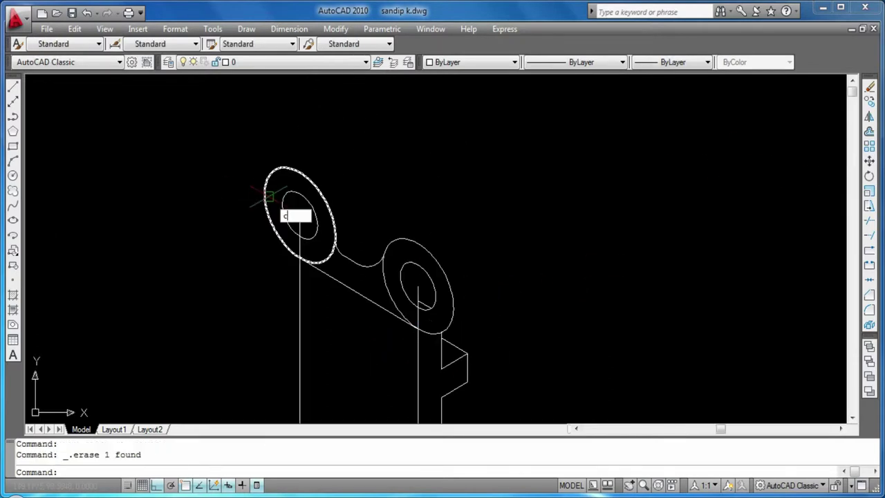
- Copy the six-object arm outline 36 units back
{"action": "type", "text": "o"}
{"action": "key", "text": "Return"}
{"action": "left_click", "coordinate": [234, 138]}
{"action": "left_click", "coordinate": [477, 343]}
{"action": "key", "text": "Return"}
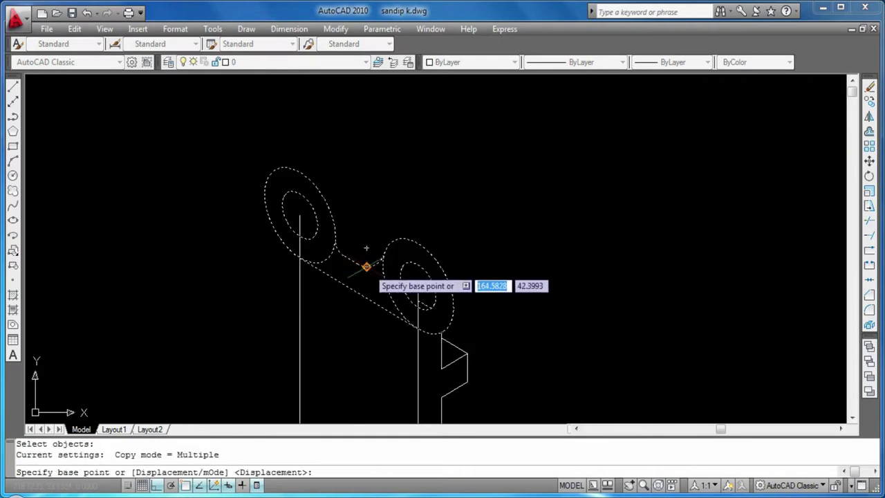
{"action": "left_click", "coordinate": [367, 266]}
{"action": "type", "text": "36"}
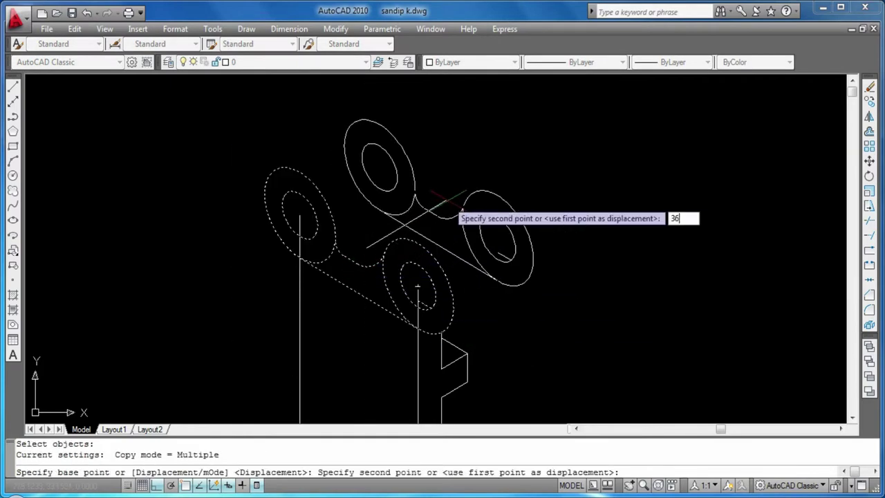
{"action": "key", "text": "Return"}
{"action": "key", "text": "Return"}
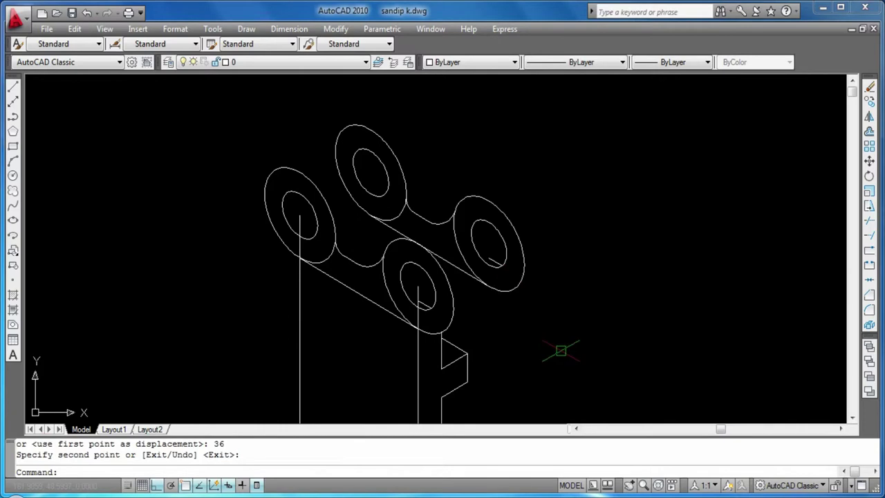
- Draw a line from the lower front ellipse to its matching back ellipse, and erase a stray object
{"action": "type", "text": "l"}
{"action": "key", "text": "Return"}
{"action": "left_click", "coordinate": [419, 329]}
{"action": "left_click", "coordinate": [523, 261]}
{"action": "key", "text": "Return"}
{"action": "key", "text": "Return"}
{"action": "left_click", "coordinate": [279, 168]}
{"action": "key", "text": "Return"}
{"action": "key", "text": "Return"}
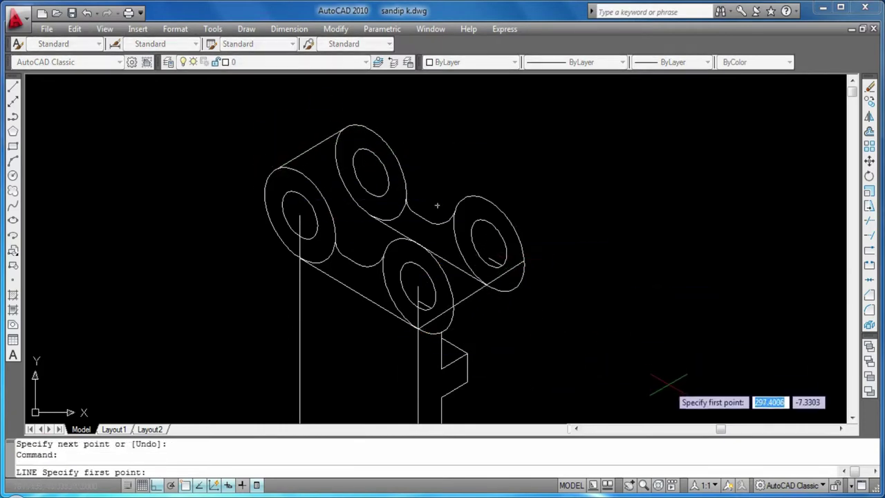
{"action": "key", "text": "Escape"}
{"action": "key", "text": "Escape"}
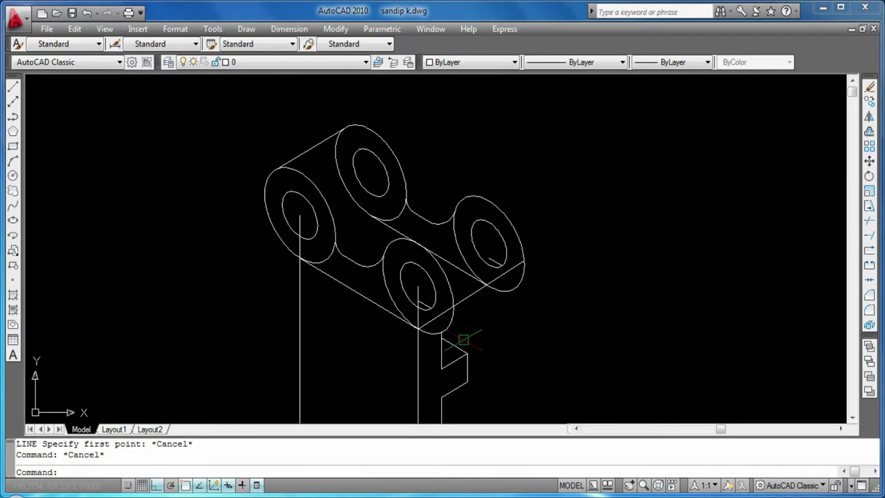
{"action": "key", "text": "Delete"}
- Draw a tangent line between the front and back ellipses, then erase it as misplaced
{"action": "type", "text": "l"}
{"action": "key", "text": "Return"}
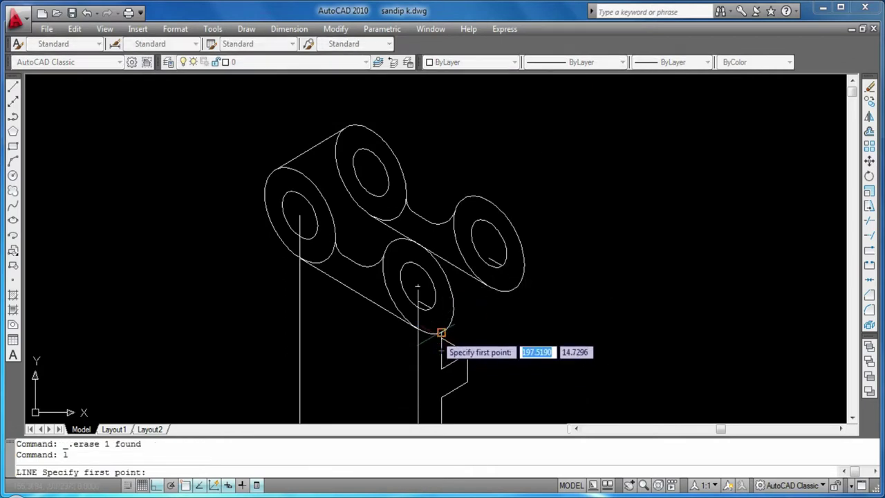
{"action": "left_click", "coordinate": [440, 334]}
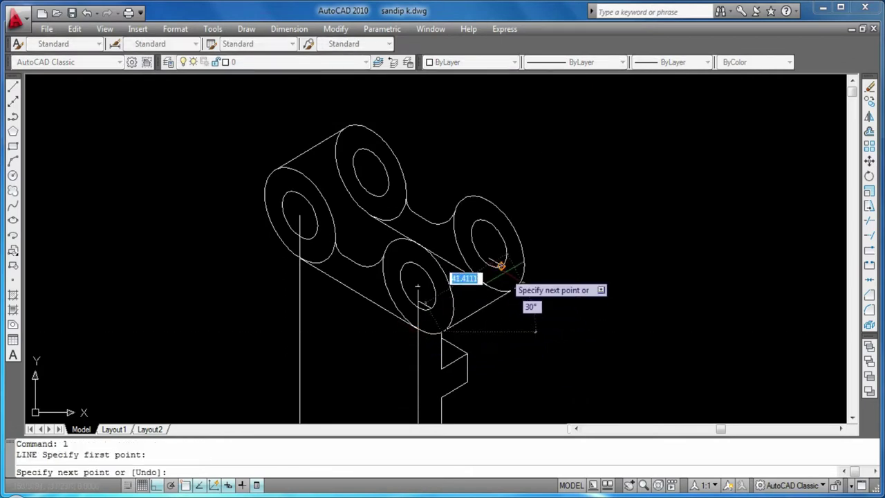
{"action": "left_click", "coordinate": [500, 264]}
{"action": "key", "text": "Escape"}
{"action": "key", "text": "Escape"}
{"action": "left_click", "coordinate": [493, 281]}
{"action": "key", "text": "Delete"}
- Redraw the tangent line from the front ellipse's bottom to the back ellipse and erase a stray line
{"action": "key", "text": "Return"}
{"action": "left_click", "coordinate": [441, 334]}
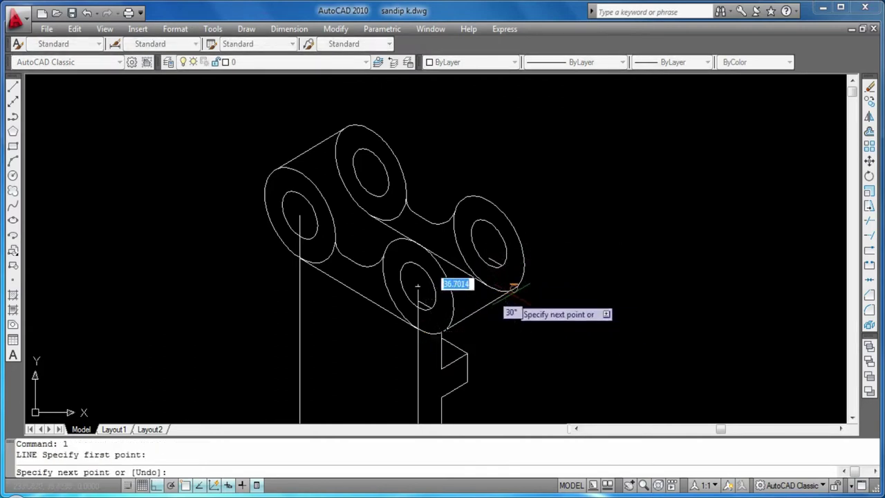
{"action": "left_click", "coordinate": [512, 292]}
{"action": "key", "text": "Return"}
{"action": "key", "text": "Return"}
{"action": "key", "text": "Escape"}
{"action": "key", "text": "Escape"}
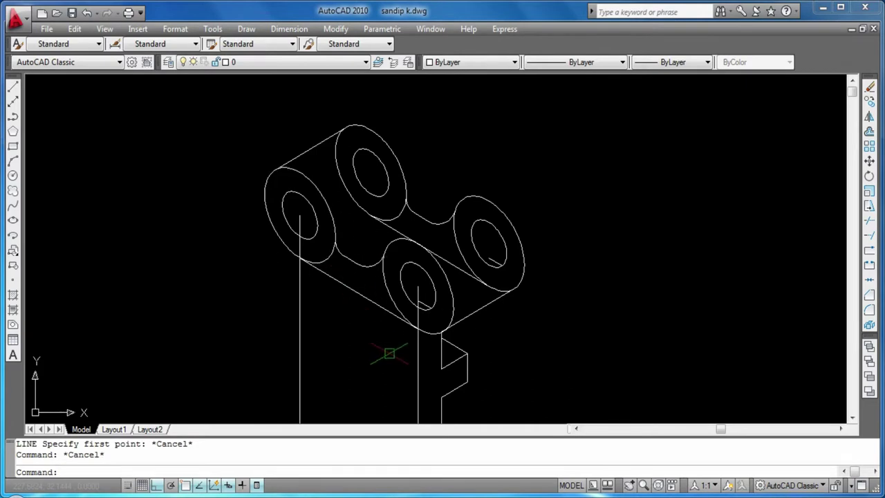
{"action": "left_click", "coordinate": [482, 288]}
{"action": "key", "text": "Delete"}
- Start TRIM with all edges as boundaries to clean up the arc between the lugs
{"action": "left_click", "coordinate": [484, 271]}
{"action": "key", "text": "Escape"}
{"action": "key", "text": "Escape"}
{"action": "type", "text": "tr"}
{"action": "key", "text": "Return"}
{"action": "key", "text": "Return"}
- Trim the hidden arcs of the back ellipse outline
{"action": "left_click", "coordinate": [501, 243]}
{"action": "left_click", "coordinate": [387, 215]}
{"action": "left_click", "coordinate": [422, 220]}
{"action": "left_click", "coordinate": [420, 219]}
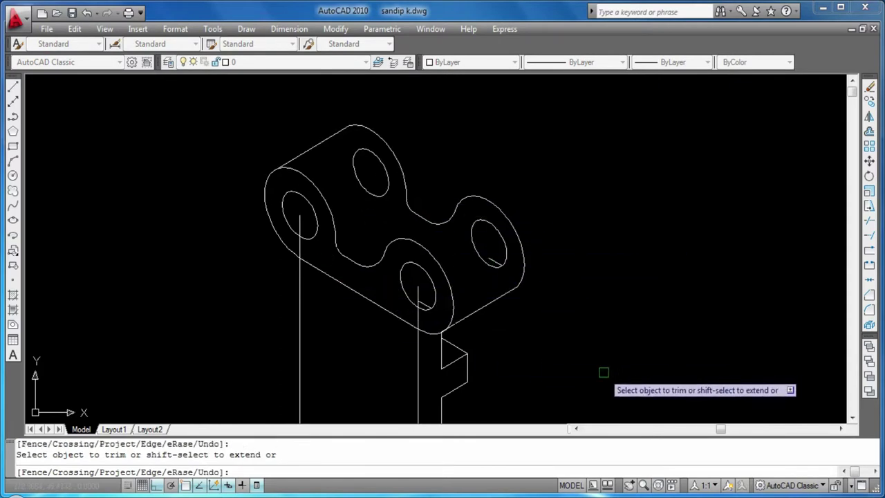
{"action": "key", "text": "Escape"}
{"action": "key", "text": "Escape"}
{"action": "key", "text": "Return"}
{"action": "key", "text": "Return"}
{"action": "key", "text": "Escape"}
{"action": "key", "text": "Return"}
- Erase the hidden line in the right hole and the concave arc between the top lugs
{"action": "left_click", "coordinate": [493, 261]}
{"action": "key", "text": "Escape"}
{"action": "left_click", "coordinate": [495, 262]}
{"action": "key", "text": "Delete"}
{"action": "left_click", "coordinate": [496, 261]}
{"action": "key", "text": "Escape"}
{"action": "key", "text": "Escape"}
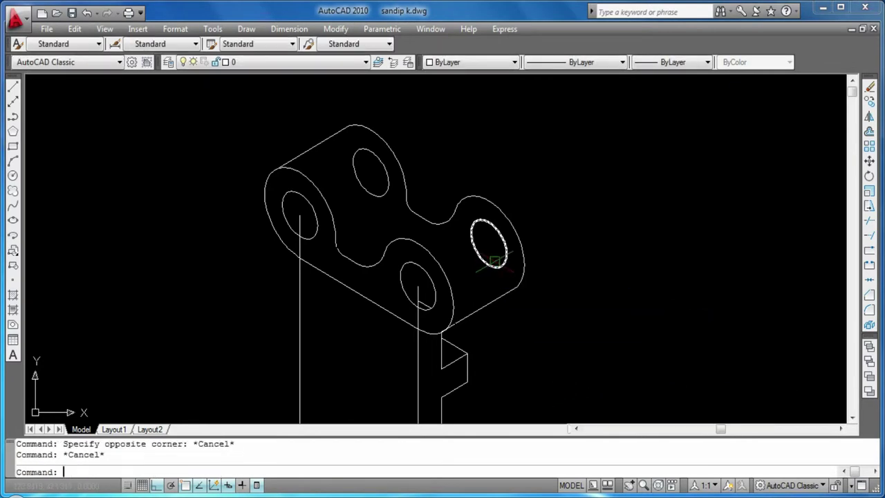
{"action": "left_click", "coordinate": [436, 223]}
{"action": "key", "text": "Delete"}
- Draw a line from the left cylinder's top across the arm's top face
{"action": "type", "text": "l"}
{"action": "key", "text": "Return"}
{"action": "left_click", "coordinate": [386, 143]}
{"action": "left_click", "coordinate": [473, 195]}
{"action": "key", "text": "Return"}
{"action": "key", "text": "Return"}
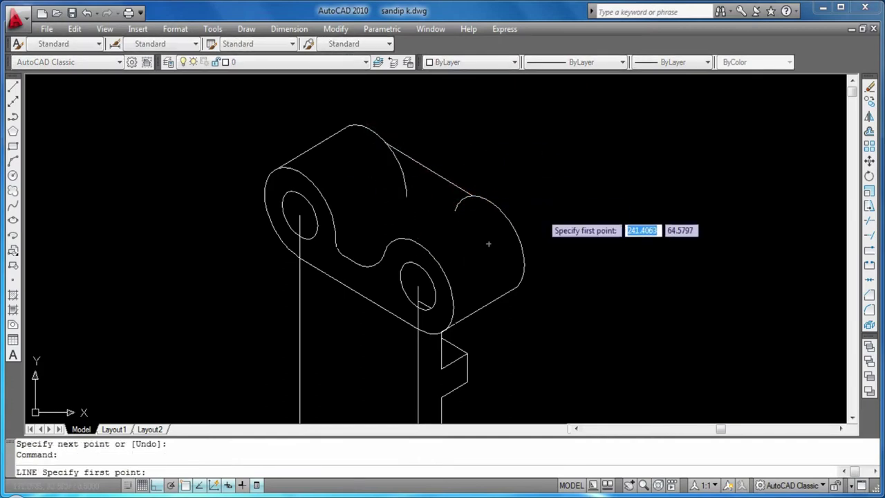
{"action": "scroll", "coordinate": [489, 249], "scroll_direction": "down", "scroll_amount": 2}
{"action": "scroll", "coordinate": [547, 305], "scroll_direction": "up", "scroll_amount": 2}
{"action": "key", "text": "Escape"}
{"action": "type", "text": "tr"}
{"action": "key", "text": "Return"}
- Outline the rectangular recess on the top face with 12-, 3- and 12-unit lines
{"action": "key", "text": "Return"}
{"action": "key", "text": "Escape"}
{"action": "key", "text": "Escape"}
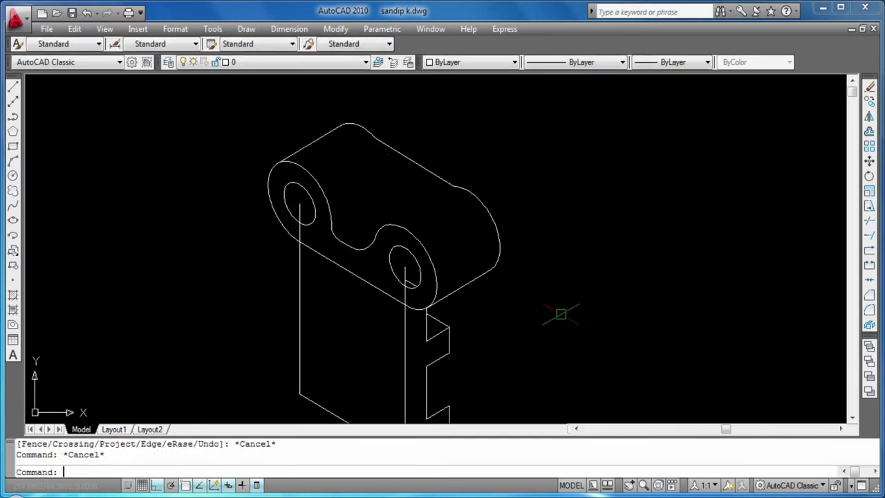
{"action": "type", "text": "l"}
{"action": "key", "text": "Return"}
{"action": "left_click", "coordinate": [447, 200]}
{"action": "type", "text": "12"}
{"action": "key", "text": "Return"}
{"action": "key", "text": "Return"}
{"action": "type", "text": "l"}
{"action": "key", "text": "Return"}
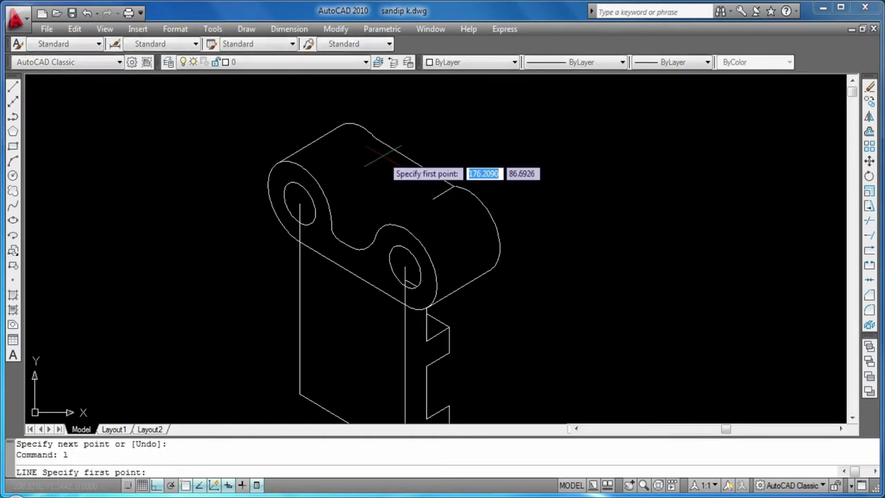
{"action": "left_click", "coordinate": [374, 137]}
{"action": "type", "text": "3"}
{"action": "key", "text": "Return"}
{"action": "type", "text": "12"}
{"action": "key", "text": "Return"}
{"action": "key", "text": "Return"}
{"action": "key", "text": "Return"}
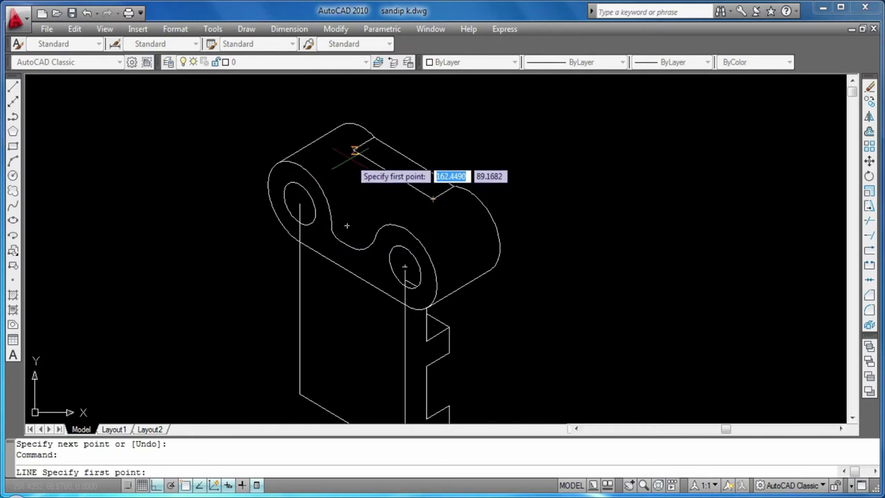
{"action": "key", "text": "Escape"}
{"action": "key", "text": "Escape"}
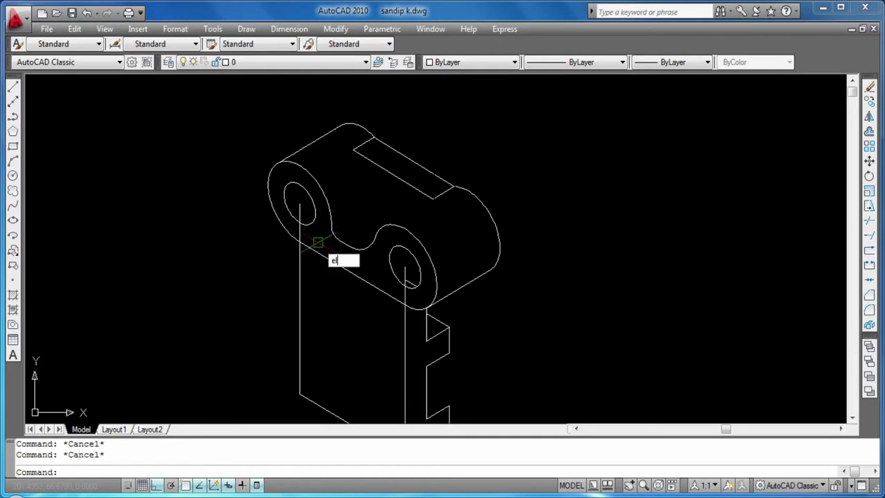
- Draw an isometric circle of radius 18 centred on the left hole
{"action": "key", "text": "Return"}
{"action": "type", "text": "i"}
{"action": "key", "text": "Return"}
{"action": "left_click", "coordinate": [297, 202]}
{"action": "key", "text": "F5"}
{"action": "type", "text": "r"}
{"action": "key", "text": "Return"}
{"action": "type", "text": "18"}
{"action": "key", "text": "Return"}
{"action": "type", "text": "o"}
- Copy the left isocircle from its centre onto the arm's top face
{"action": "key", "text": "Return"}
{"action": "left_click", "coordinate": [322, 235]}
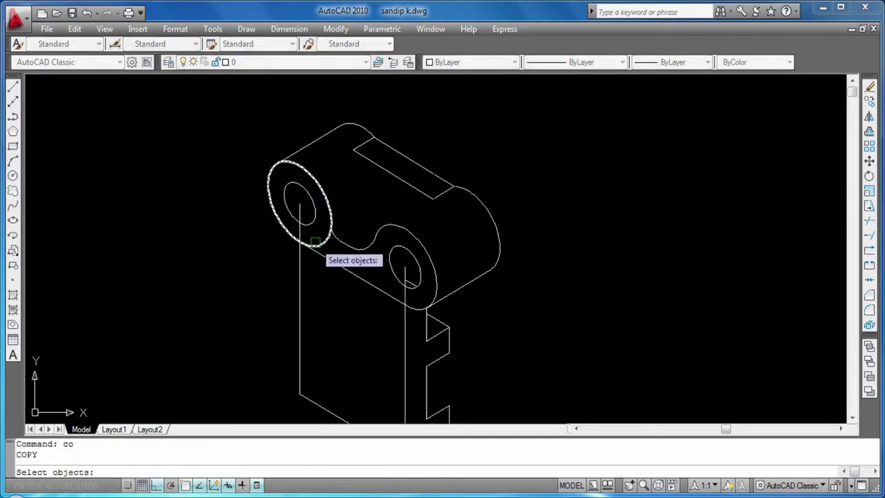
{"action": "key", "text": "Return"}
{"action": "left_click", "coordinate": [298, 205]}
{"action": "key", "text": "F5"}
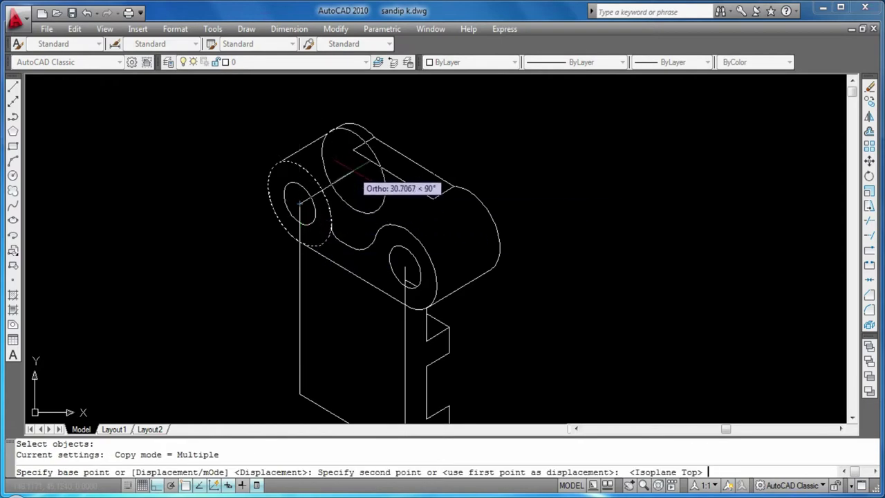
{"action": "left_click", "coordinate": [407, 267]}
{"action": "key", "text": "Return"}
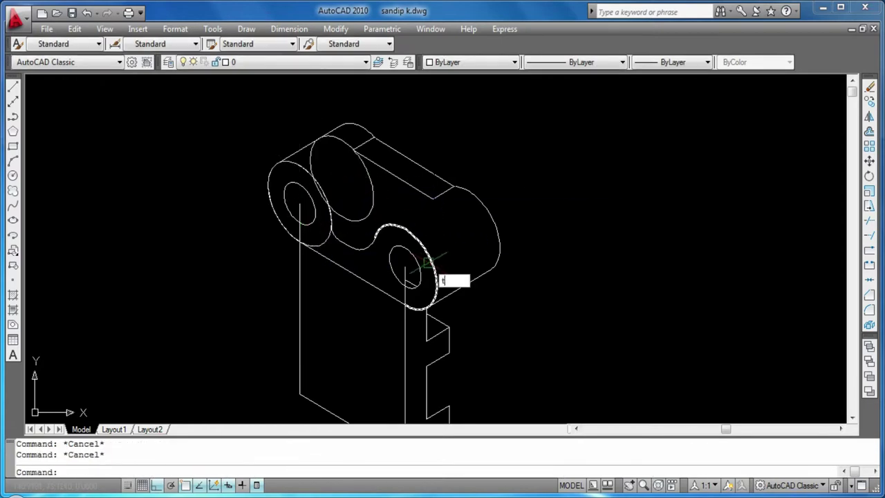
- Attempt a trim inside the right hole, undoing the trial cut
{"action": "type", "text": "r"}
{"action": "key", "text": "Return"}
{"action": "key", "text": "Return"}
{"action": "type", "text": "u"}
{"action": "key", "text": "Return"}
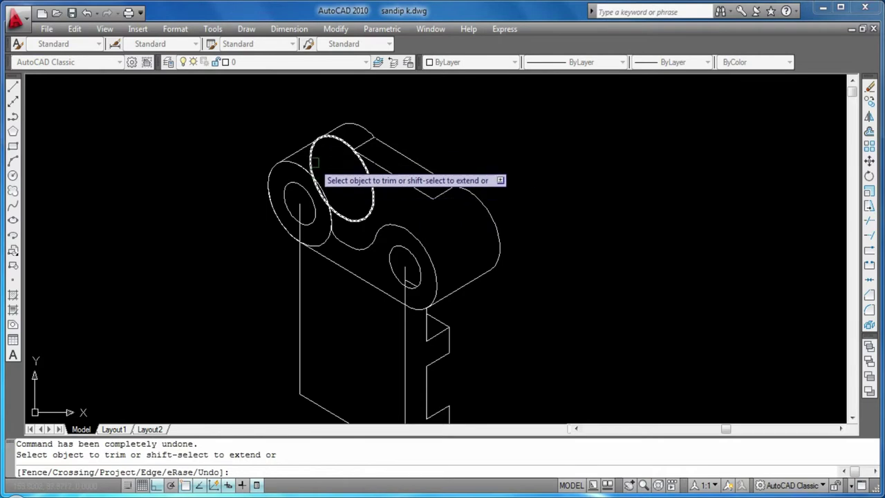
{"action": "left_click", "coordinate": [335, 145]}
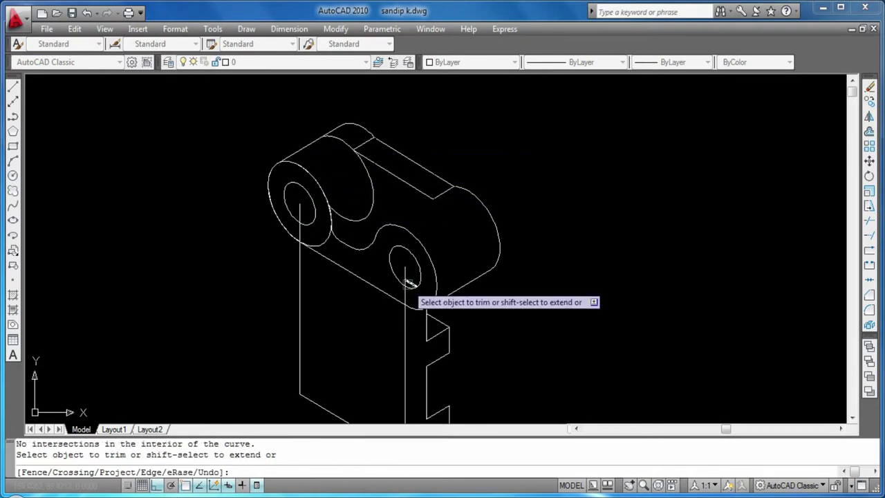
{"action": "key", "text": "Escape"}
{"action": "key", "text": "Escape"}
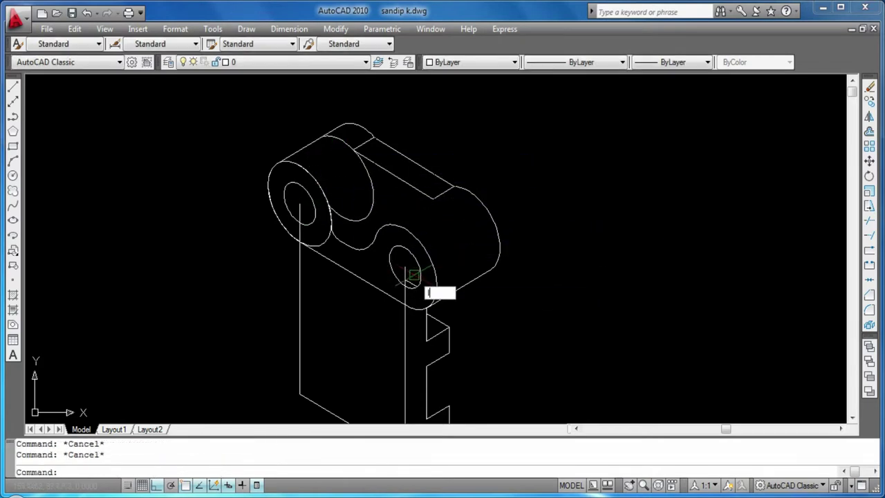
- Draw a connecting line from the notch arc toward the right lug
{"action": "key", "text": "Return"}
{"action": "key", "text": "Escape"}
{"action": "key", "text": "Escape"}
{"action": "type", "text": "l"}
{"action": "key", "text": "Return"}
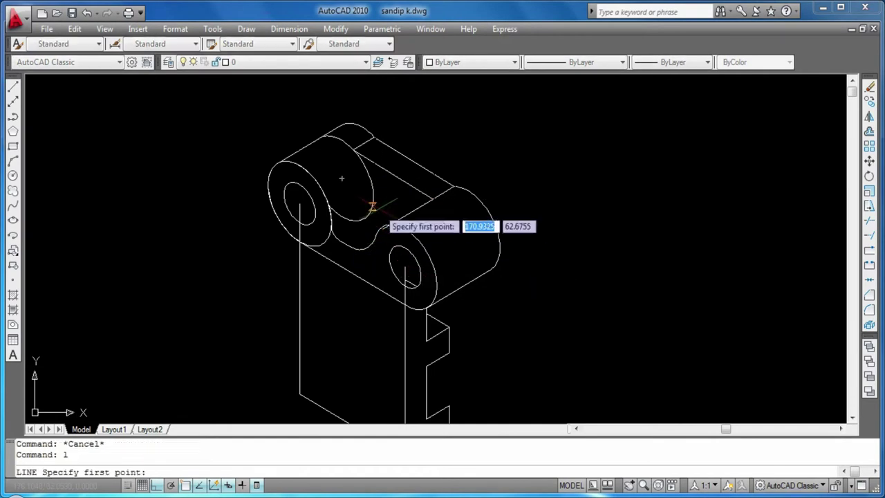
{"action": "left_click", "coordinate": [394, 199]}
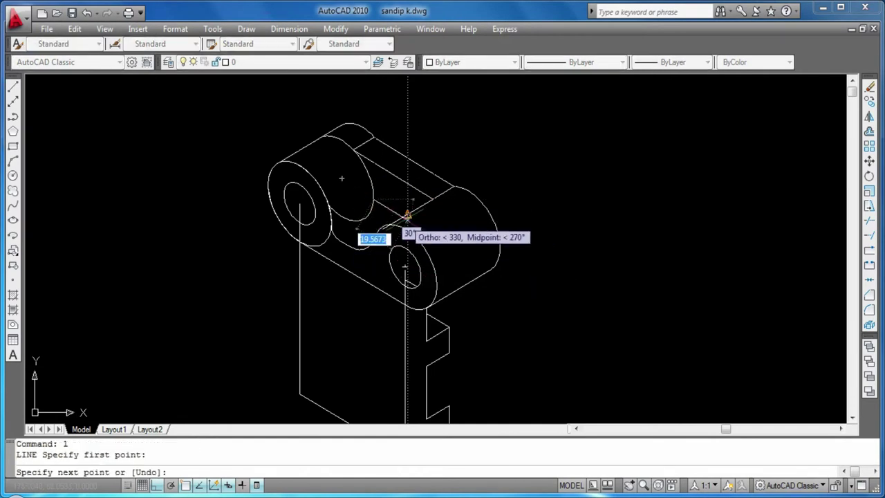
{"action": "key", "text": "Escape"}
{"action": "key", "text": "Escape"}
{"action": "scroll", "coordinate": [389, 207], "scroll_direction": "up", "scroll_amount": 3}
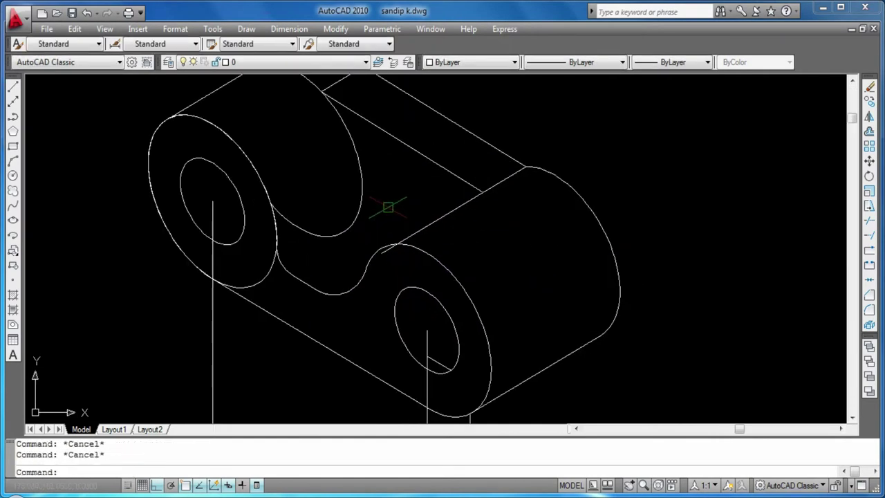
{"action": "type", "text": "l"}
{"action": "key", "text": "Return"}
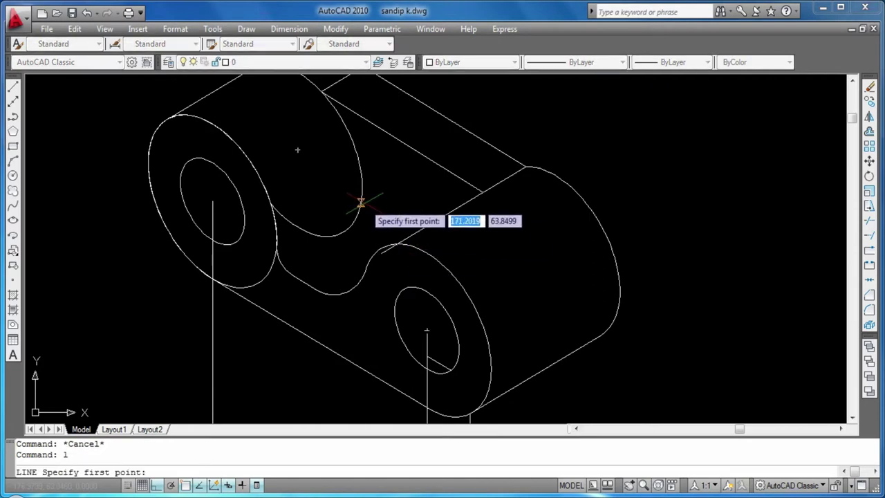
{"action": "left_click", "coordinate": [359, 208]}
{"action": "left_click", "coordinate": [443, 269]}
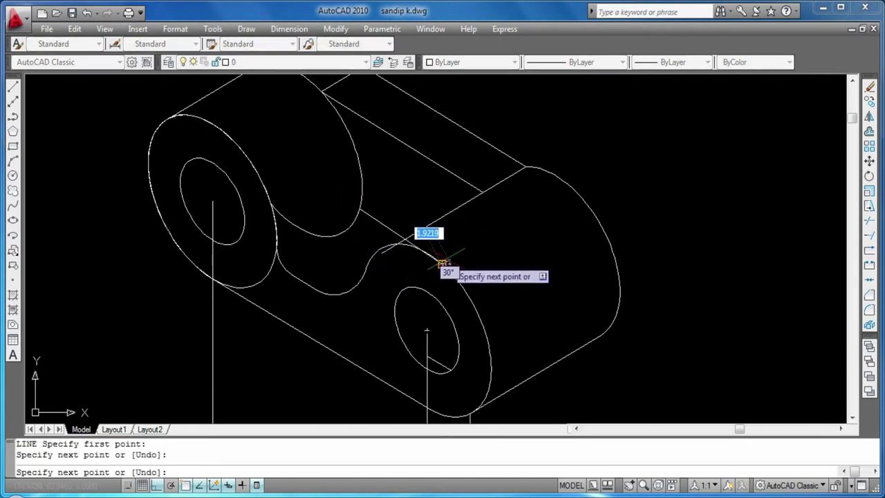
{"action": "key", "text": "Escape"}
{"action": "key", "text": "Escape"}
- Try trimming, then try filleting two edges of the arm notch
{"action": "scroll", "coordinate": [415, 246], "scroll_direction": "up", "scroll_amount": 3}
{"action": "key", "text": "Return"}
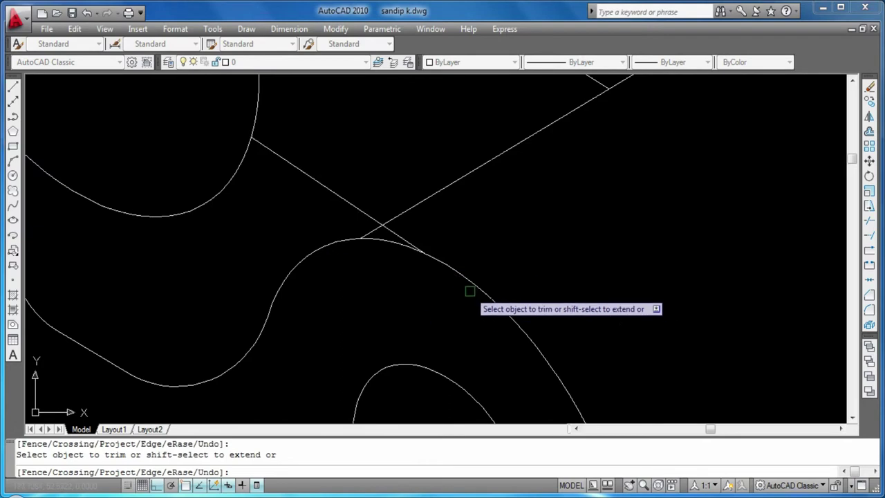
{"action": "scroll", "coordinate": [449, 264], "scroll_direction": "down", "scroll_amount": 2}
{"action": "scroll", "coordinate": [449, 263], "scroll_direction": "down", "scroll_amount": 3}
{"action": "key", "text": "Escape"}
{"action": "type", "text": "f"}
{"action": "key", "text": "Return"}
{"action": "left_click", "coordinate": [399, 215]}
{"action": "left_click", "coordinate": [488, 297]}
{"action": "key", "text": "Escape"}
{"action": "key", "text": "Escape"}
- Retry the fillet on the arm's right edges, undoing the attempt
{"action": "scroll", "coordinate": [448, 262], "scroll_direction": "up", "scroll_amount": 2}
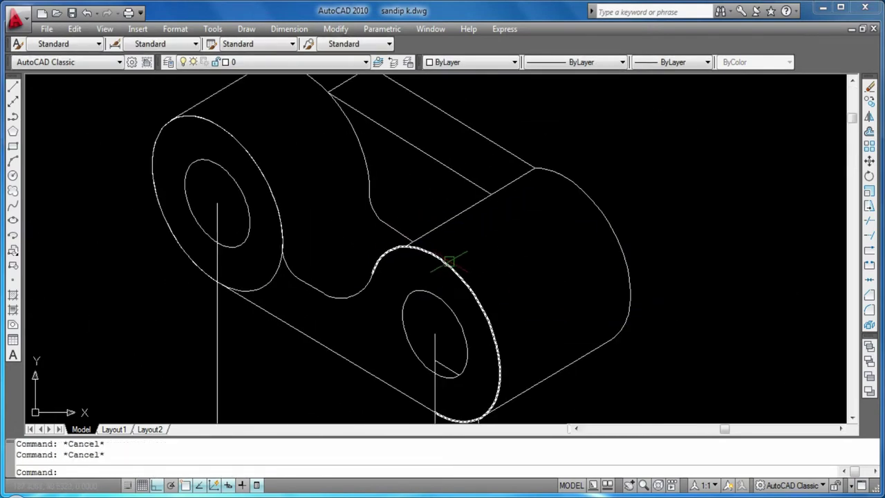
{"action": "scroll", "coordinate": [483, 274], "scroll_direction": "down", "scroll_amount": 5}
{"action": "scroll", "coordinate": [494, 290], "scroll_direction": "up", "scroll_amount": 4}
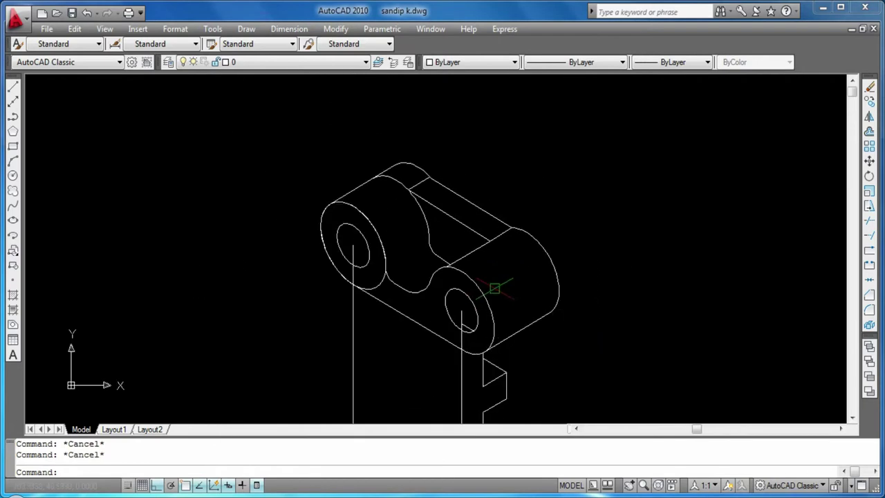
{"action": "scroll", "coordinate": [490, 292], "scroll_direction": "up", "scroll_amount": 1}
{"action": "type", "text": "f"}
{"action": "key", "text": "Return"}
{"action": "left_click", "coordinate": [472, 225]}
{"action": "key", "text": "ctrl+z"}
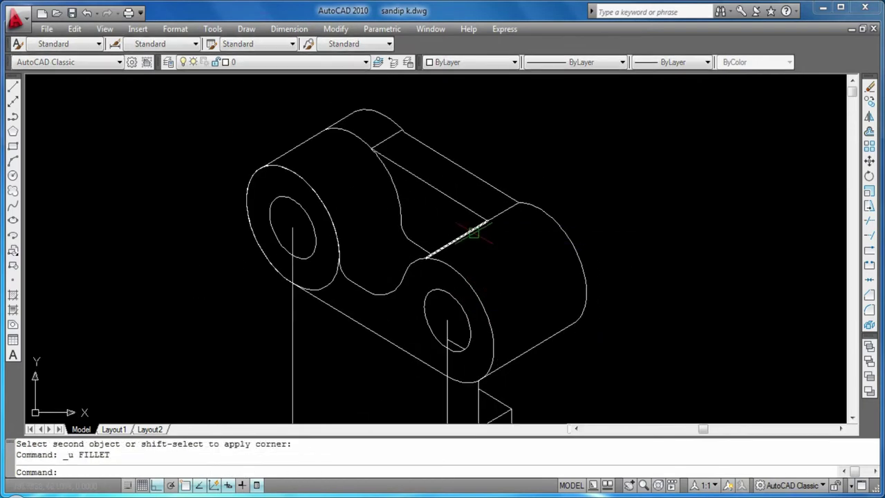
{"action": "type", "text": "f"}
{"action": "key", "text": "Return"}
{"action": "left_click", "coordinate": [465, 206]}
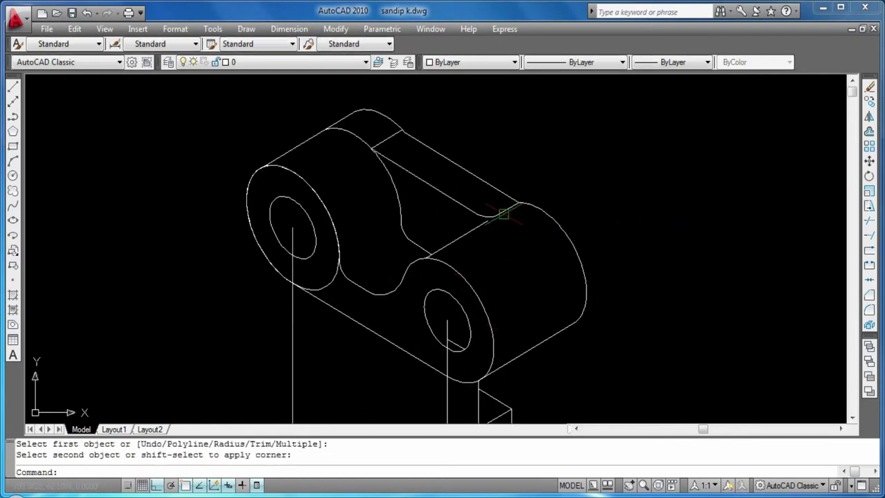
{"action": "key", "text": "Escape"}
{"action": "key", "text": "Escape"}
- Erase the leftover line and draw a short edge from the arc endpoint to the upper corner
{"action": "scroll", "coordinate": [484, 207], "scroll_direction": "up", "scroll_amount": 3}
{"action": "left_click", "coordinate": [422, 178]}
{"action": "key", "text": "Delete"}
{"action": "type", "text": "l"}
{"action": "key", "text": "Return"}
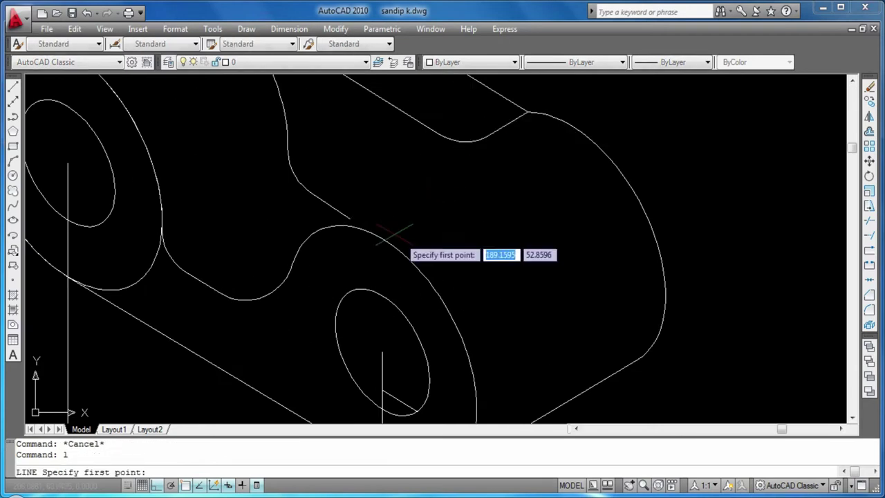
{"action": "left_click", "coordinate": [344, 224]}
{"action": "key", "text": "Escape"}
{"action": "key", "text": "Escape"}
{"action": "key", "text": "Return"}
{"action": "left_click", "coordinate": [350, 218]}
{"action": "left_click", "coordinate": [528, 111]}
{"action": "key", "text": "Return"}
{"action": "key", "text": "Return"}
{"action": "key", "text": "Escape"}
- Try a line at the notch, then start TRIM with the whole bracket in view
{"action": "type", "text": "l"}
{"action": "key", "text": "Return"}
{"action": "left_click", "coordinate": [344, 222]}
{"action": "key", "text": "Escape"}
{"action": "key", "text": "Escape"}
{"action": "type", "text": "t"}
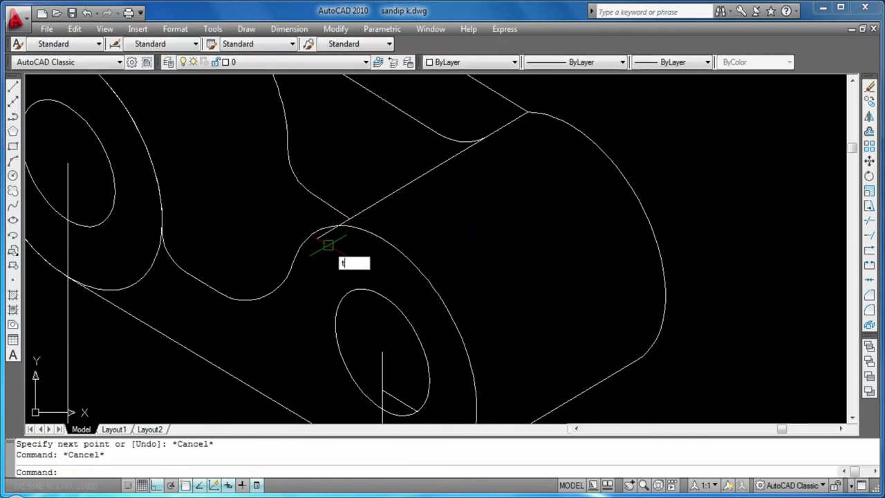
{"action": "key", "text": "Return"}
{"action": "key", "text": "Return"}
{"action": "scroll", "coordinate": [332, 242], "scroll_direction": "down", "scroll_amount": 3}
{"action": "scroll", "coordinate": [622, 318], "scroll_direction": "up", "scroll_amount": 1}
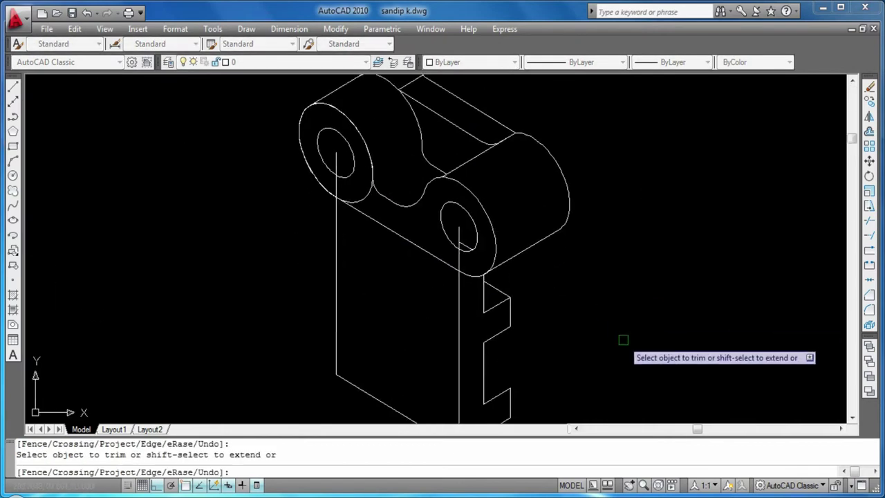
{"action": "middle_click_drag", "start_coordinate": [623, 340], "coordinate": [636, 405]}
- Pick arm edges to trim and select the hidden ellipse arc
{"action": "left_click", "coordinate": [396, 148]}
{"action": "key", "text": "Escape"}
{"action": "key", "text": "Escape"}
{"action": "type", "text": "tr"}
{"action": "key", "text": "Return"}
{"action": "key", "text": "Return"}
{"action": "left_click", "coordinate": [396, 147]}
{"action": "key", "text": "Escape"}
{"action": "scroll", "coordinate": [404, 145], "scroll_direction": "up", "scroll_amount": 3}
{"action": "scroll", "coordinate": [412, 174], "scroll_direction": "up", "scroll_amount": 1}
{"action": "left_click", "coordinate": [411, 174]}
{"action": "scroll", "coordinate": [414, 180], "scroll_direction": "down", "scroll_amount": 3}
{"action": "scroll", "coordinate": [410, 207], "scroll_direction": "down", "scroll_amount": 1}
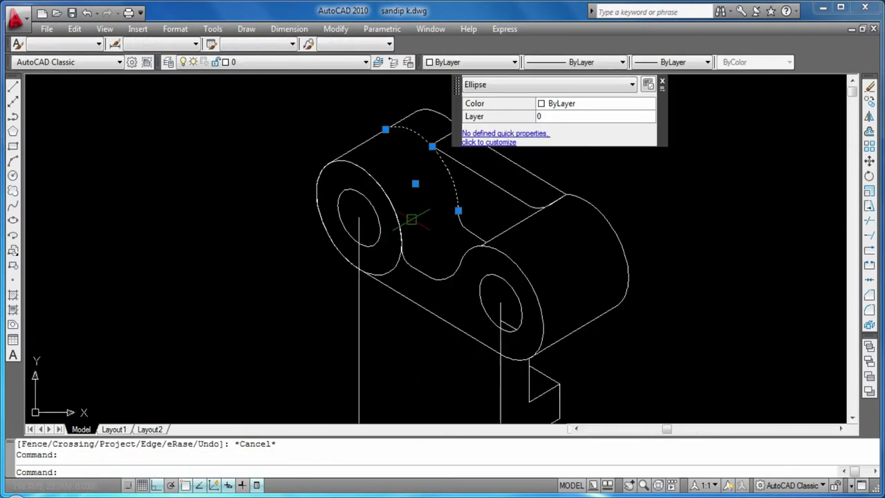
{"action": "key", "text": "Escape"}
- Start a trim using all edges as boundaries, then cancel it
{"action": "key", "text": "Return"}
{"action": "key", "text": "Return"}
{"action": "scroll", "coordinate": [419, 174], "scroll_direction": "up", "scroll_amount": 2}
{"action": "scroll", "coordinate": [421, 279], "scroll_direction": "down", "scroll_amount": 2}
{"action": "scroll", "coordinate": [394, 304], "scroll_direction": "up", "scroll_amount": 4}
{"action": "key", "text": "Escape"}
{"action": "scroll", "coordinate": [353, 290], "scroll_direction": "up", "scroll_amount": 2}
{"action": "scroll", "coordinate": [332, 304], "scroll_direction": "up", "scroll_amount": 2}
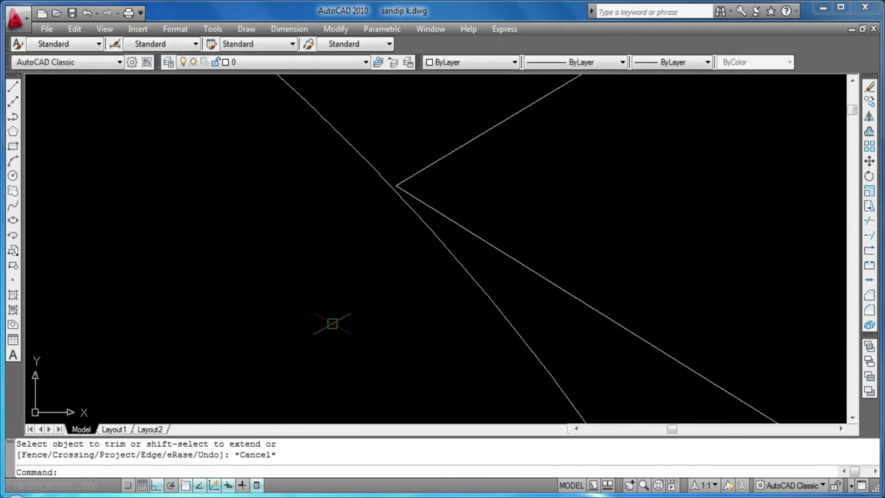
- Trim off the arc segment past the intersection and save the drawing
{"action": "type", "text": "l"}
{"action": "key", "text": "Return"}
{"action": "left_click", "coordinate": [395, 186]}
{"action": "key", "text": "Escape"}
{"action": "key", "text": "Return"}
{"action": "key", "text": "Return"}
{"action": "left_click", "coordinate": [377, 197]}
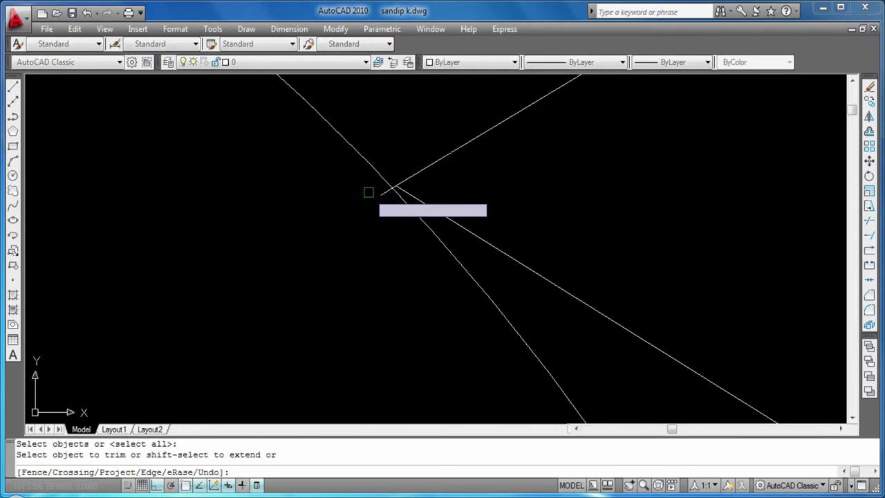
{"action": "scroll", "coordinate": [388, 234], "scroll_direction": "down", "scroll_amount": 5}
{"action": "scroll", "coordinate": [517, 179], "scroll_direction": "down", "scroll_amount": 2}
{"action": "key", "text": "Escape"}
{"action": "key", "text": "ctrl+s"}
{"action": "scroll", "coordinate": [525, 311], "scroll_direction": "up", "scroll_amount": 3}
{"action": "scroll", "coordinate": [550, 297], "scroll_direction": "down", "scroll_amount": 2}
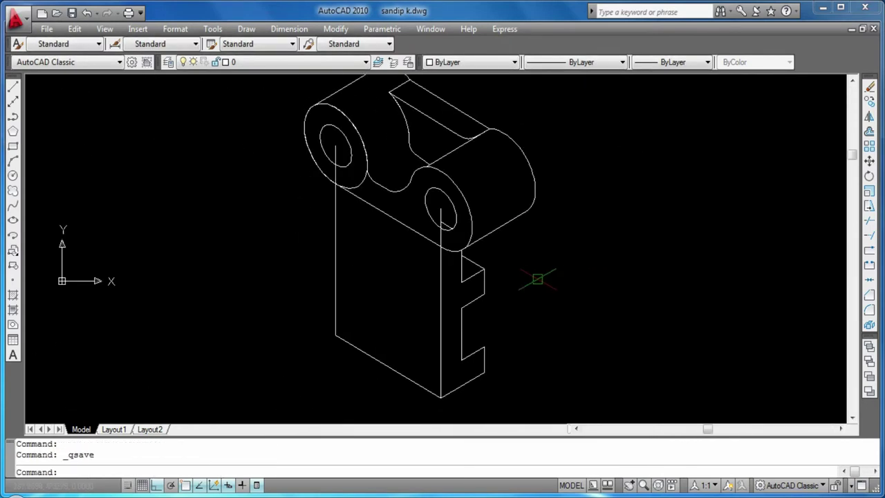
- Draw a 12-unit edge from the plate's lower-left corner
{"action": "type", "text": "l"}
{"action": "key", "text": "Return"}
{"action": "left_click", "coordinate": [336, 336]}
{"action": "type", "text": "12"}
{"action": "key", "text": "Return"}
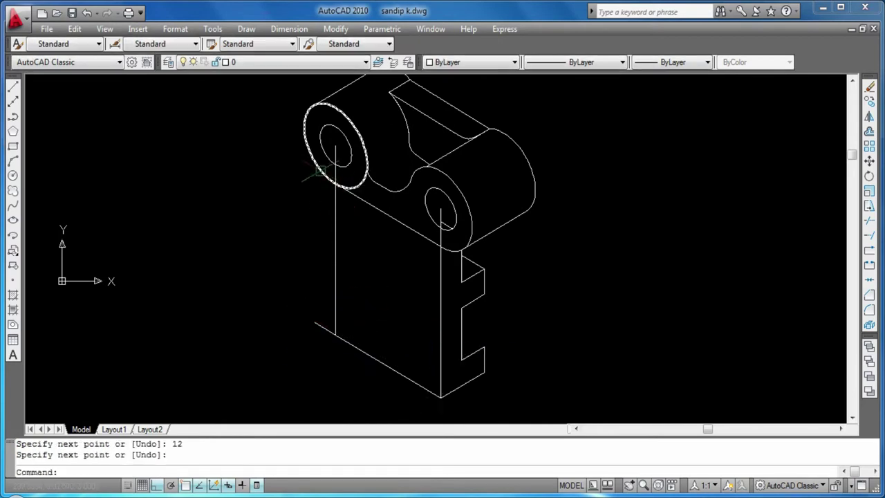
- Draw a trial vertical line from the lower-left corner to the left lug, then erase it
{"action": "type", "text": "l"}
{"action": "key", "text": "Return"}
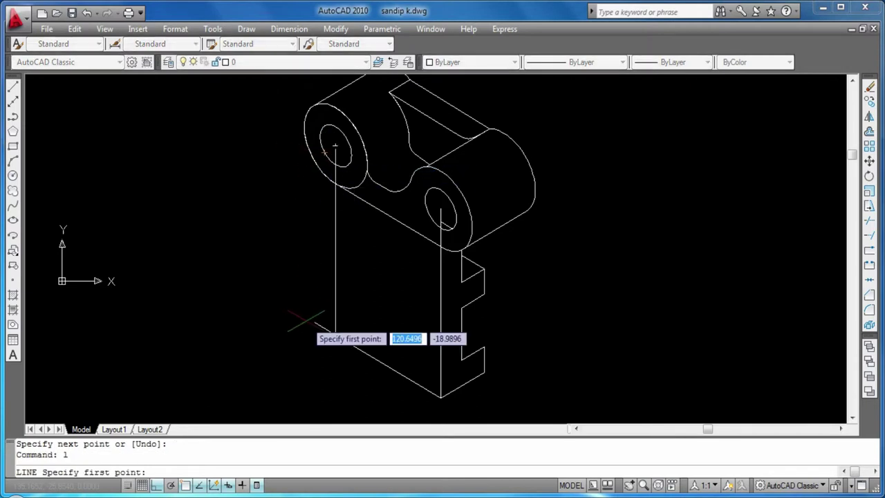
{"action": "left_click", "coordinate": [315, 322]}
{"action": "key", "text": "F5"}
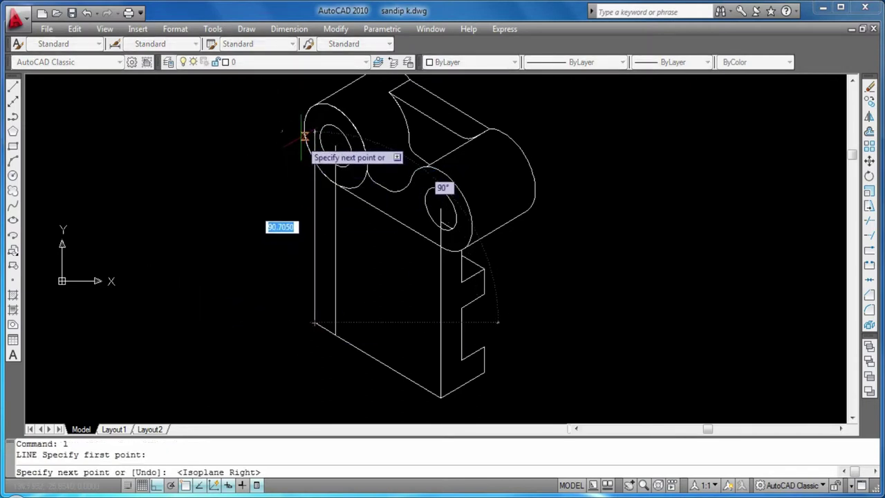
{"action": "left_click", "coordinate": [305, 137]}
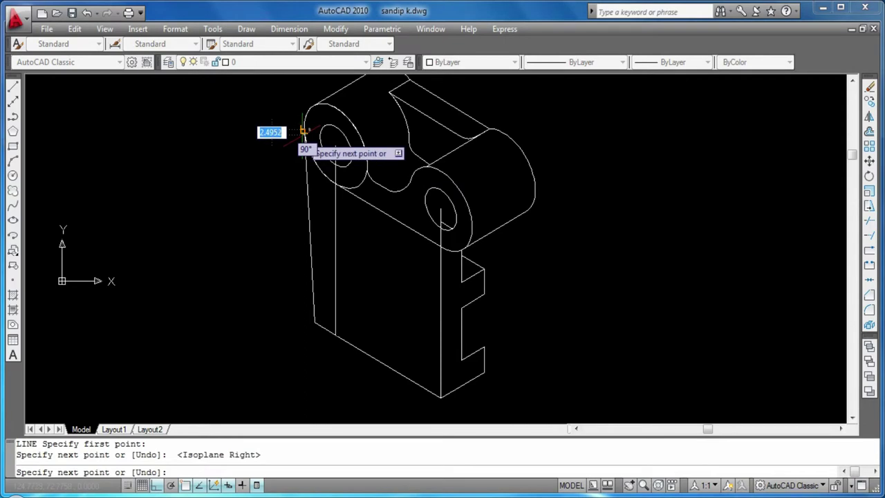
{"action": "key", "text": "Escape"}
{"action": "left_click", "coordinate": [310, 202]}
{"action": "left_click", "coordinate": [303, 206]}
{"action": "key", "text": "Delete"}
- Draw another trial line from the lower-left corner to the lug's endpoint, then erase it
{"action": "type", "text": "l"}
{"action": "key", "text": "Return"}
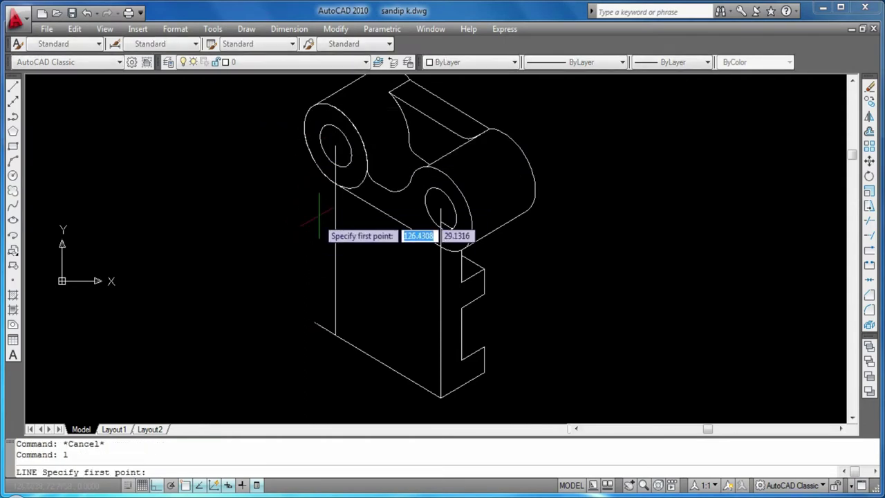
{"action": "left_click", "coordinate": [336, 333]}
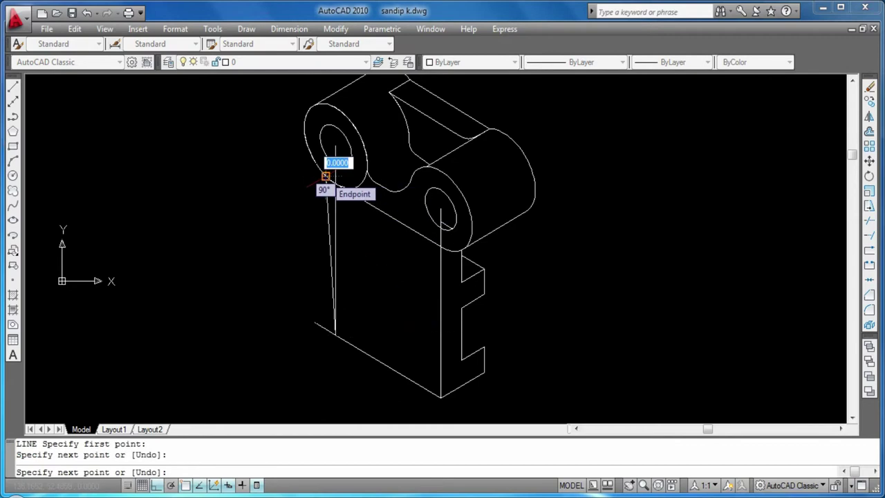
{"action": "left_click", "coordinate": [326, 176]}
{"action": "key", "text": "Escape"}
{"action": "key", "text": "Escape"}
{"action": "left_click", "coordinate": [323, 198]}
{"action": "key", "text": "Delete"}
{"action": "left_click", "coordinate": [789, 485]}
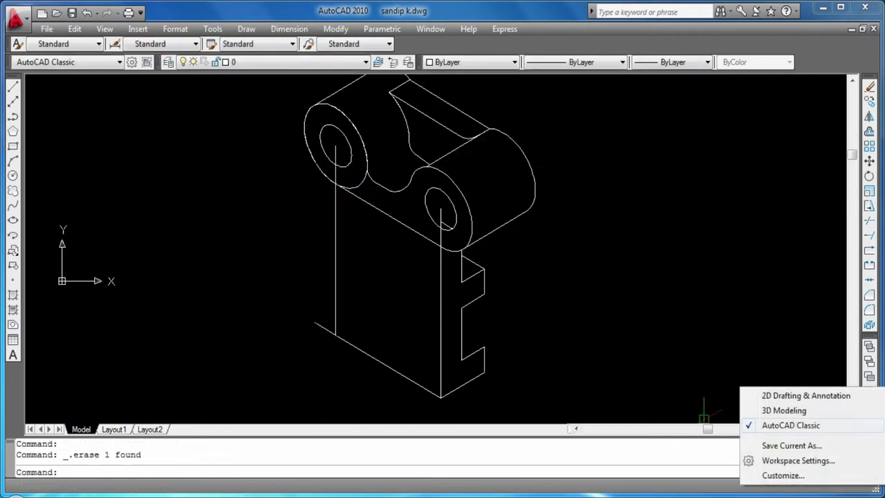
{"action": "left_click", "coordinate": [784, 411]}
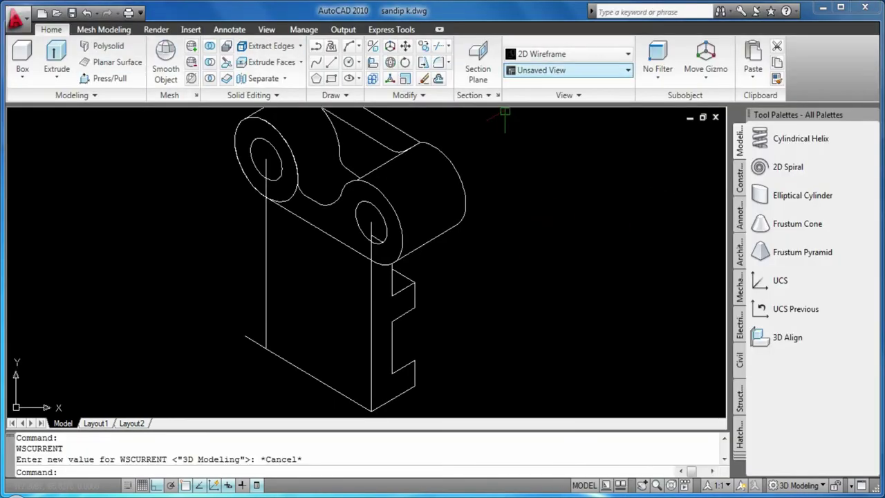
{"action": "left_click", "coordinate": [601, 54]}
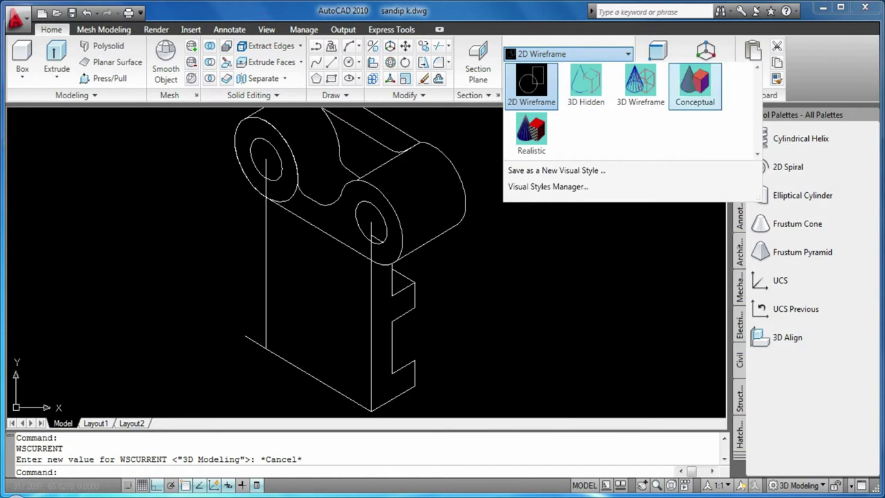
{"action": "left_click", "coordinate": [799, 485]}
{"action": "left_click", "coordinate": [810, 452]}
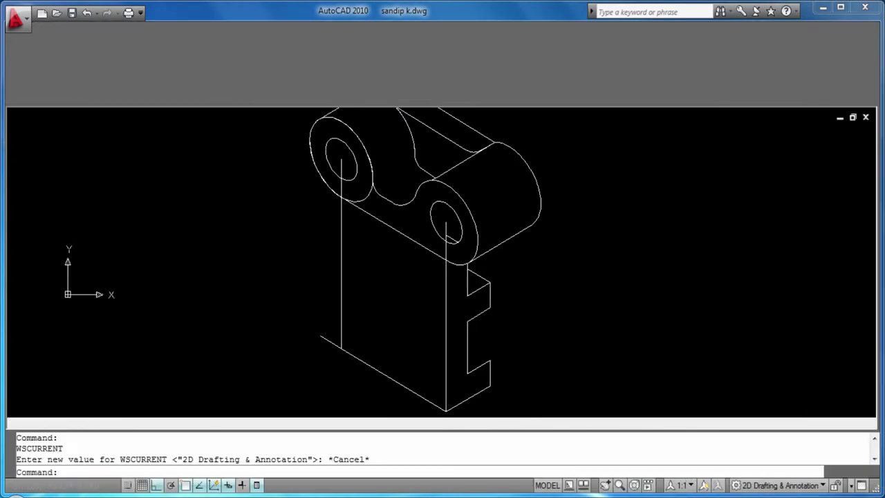
{"action": "left_click", "coordinate": [617, 203]}
{"action": "scroll", "coordinate": [673, 234], "scroll_direction": "down", "scroll_amount": 1}
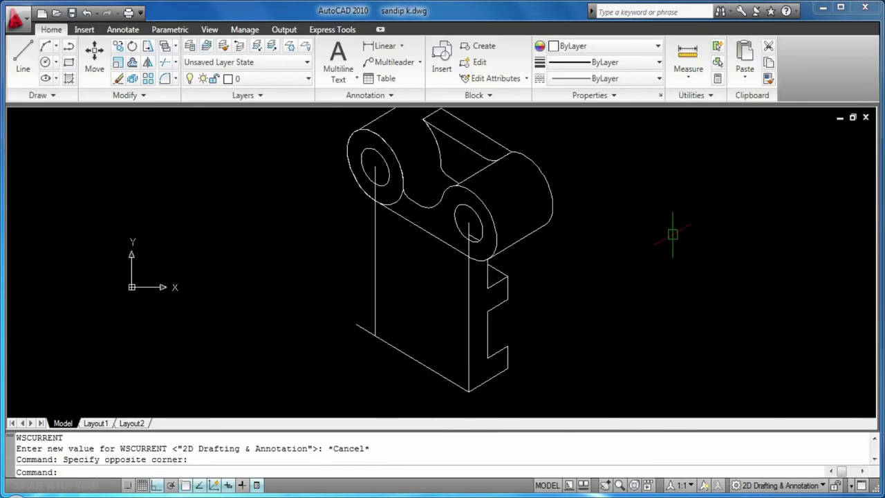
{"action": "left_click", "coordinate": [781, 484]}
{"action": "left_click", "coordinate": [792, 424]}
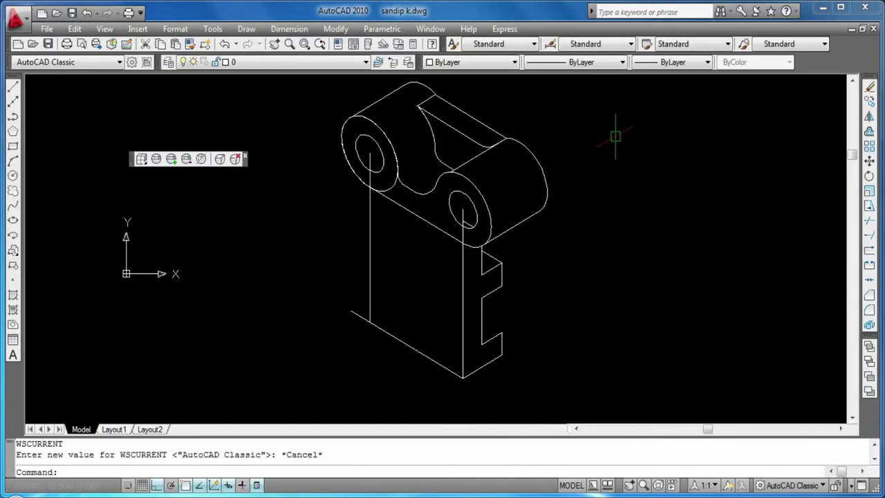
- Start a 12-unit line from the plate's left edge, then cancel it
{"action": "middle_click_drag", "start_coordinate": [247, 202], "coordinate": [298, 211]}
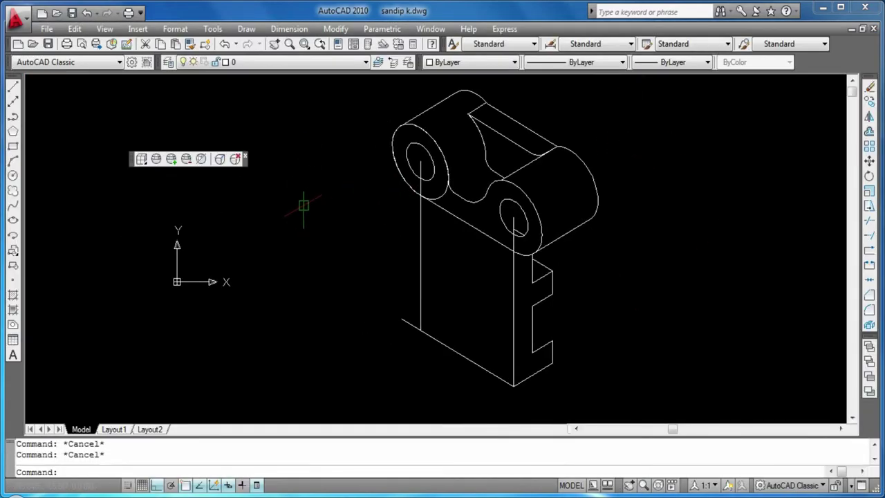
{"action": "scroll", "coordinate": [306, 210], "scroll_direction": "up", "scroll_amount": 2}
{"action": "type", "text": "l"}
{"action": "key", "text": "Return"}
{"action": "left_click", "coordinate": [539, 193]}
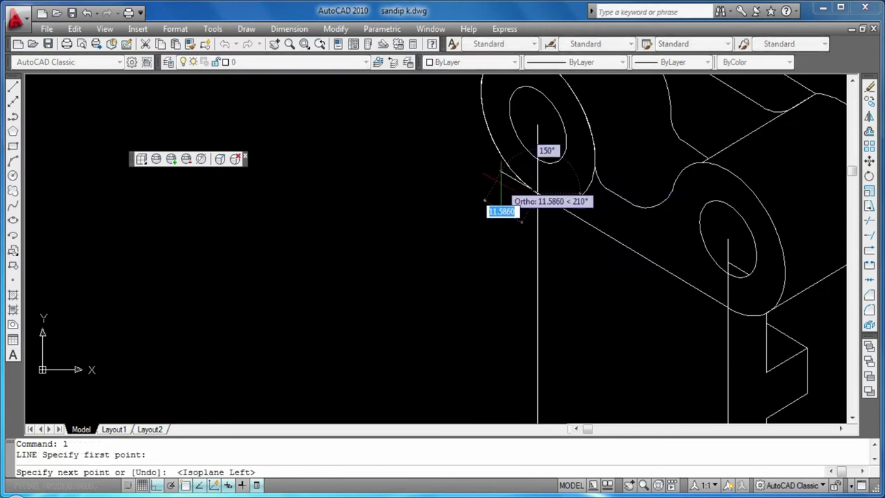
{"action": "key", "text": "Return"}
{"action": "middle_click_drag", "start_coordinate": [494, 251], "coordinate": [444, 218]}
{"action": "key", "text": "Escape"}
{"action": "key", "text": "Escape"}
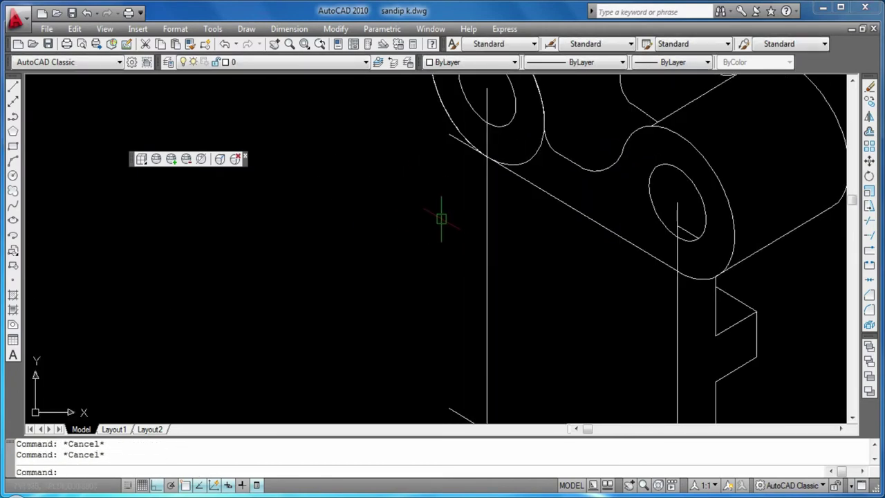
- Draw a line from near the upper lugs down toward the plate's base
{"action": "type", "text": "l"}
{"action": "key", "text": "Return"}
{"action": "left_click", "coordinate": [450, 133]}
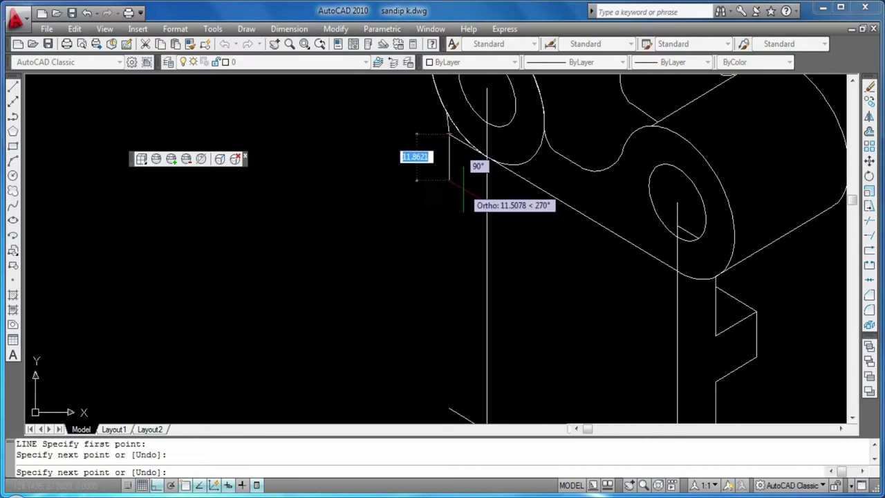
{"action": "middle_click_drag", "start_coordinate": [488, 271], "coordinate": [464, 188]}
{"action": "left_click", "coordinate": [463, 339]}
{"action": "key", "text": "Return"}
{"action": "key", "text": "Return"}
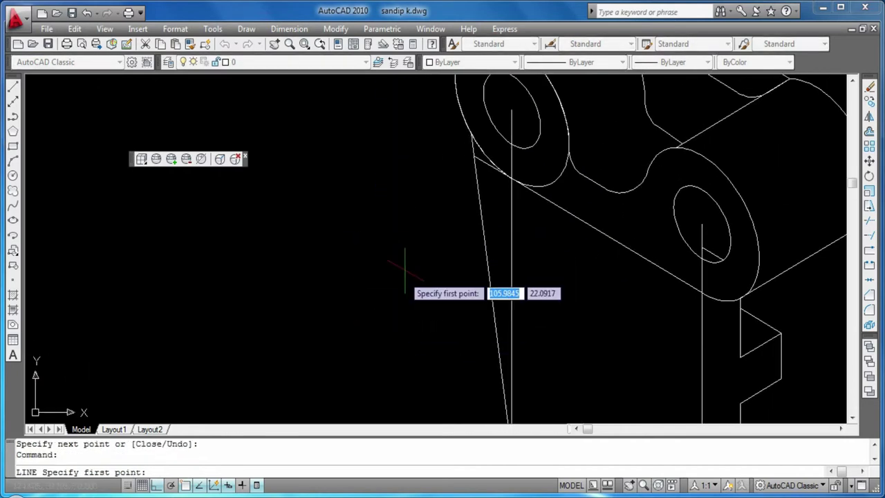
{"action": "key", "text": "Escape"}
- Abandon a line near the lug and erase the stray vertical line
{"action": "type", "text": "l"}
{"action": "key", "text": "Return"}
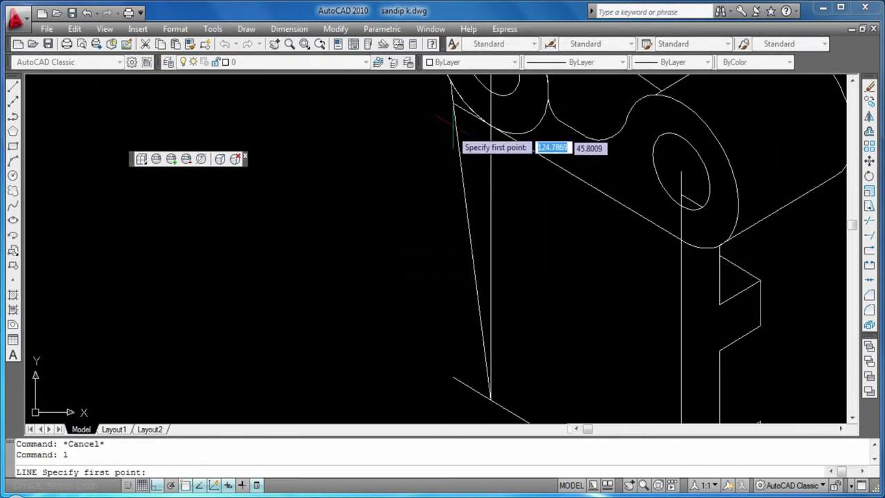
{"action": "left_click", "coordinate": [452, 199]}
{"action": "key", "text": "Escape"}
{"action": "scroll", "coordinate": [363, 265], "scroll_direction": "down", "scroll_amount": 4}
{"action": "middle_click_drag", "start_coordinate": [375, 264], "coordinate": [392, 264]}
{"action": "left_click", "coordinate": [488, 261]}
{"action": "key", "text": "Delete"}
- Erase the stray diagonal line near the top of the bracket
{"action": "scroll", "coordinate": [476, 226], "scroll_direction": "up", "scroll_amount": 4}
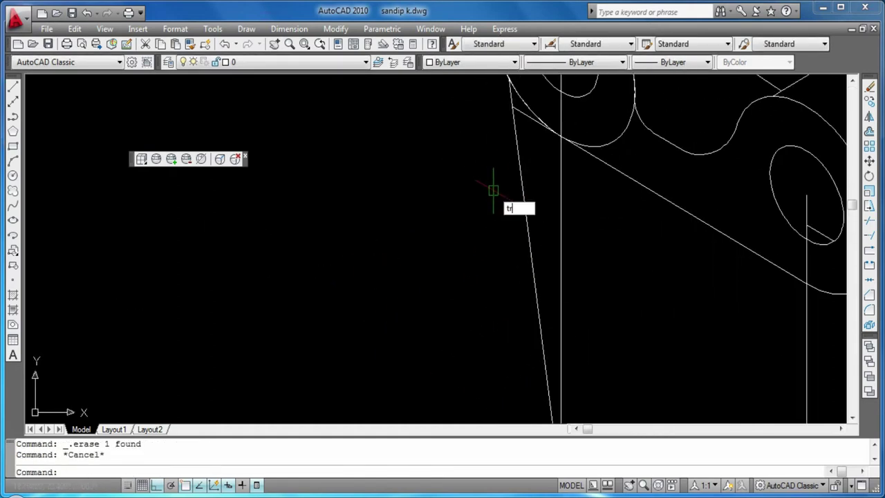
{"action": "key", "text": "Return"}
{"action": "key", "text": "Escape"}
{"action": "left_click", "coordinate": [534, 123]}
{"action": "key", "text": "Delete"}
{"action": "scroll", "coordinate": [456, 242], "scroll_direction": "down", "scroll_amount": 4}
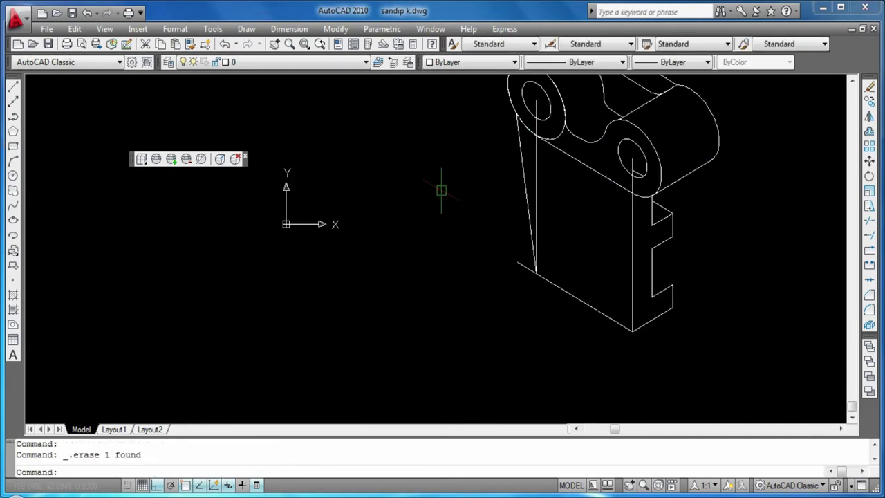
{"action": "middle_click_drag", "start_coordinate": [442, 202], "coordinate": [442, 250]}
- Trim the construction line out of the left lug hole and erase the right hole's extra circle
{"action": "type", "text": "tr"}
{"action": "key", "text": "Return"}
{"action": "key", "text": "Return"}
{"action": "left_click", "coordinate": [537, 158]}
{"action": "key", "text": "Escape"}
{"action": "key", "text": "Escape"}
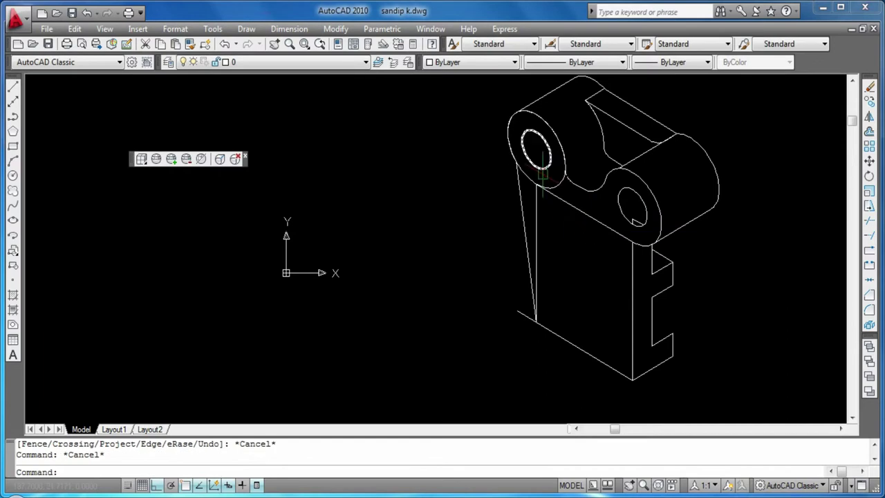
{"action": "left_click", "coordinate": [631, 220]}
{"action": "key", "text": "Delete"}
{"action": "key", "text": "Delete"}
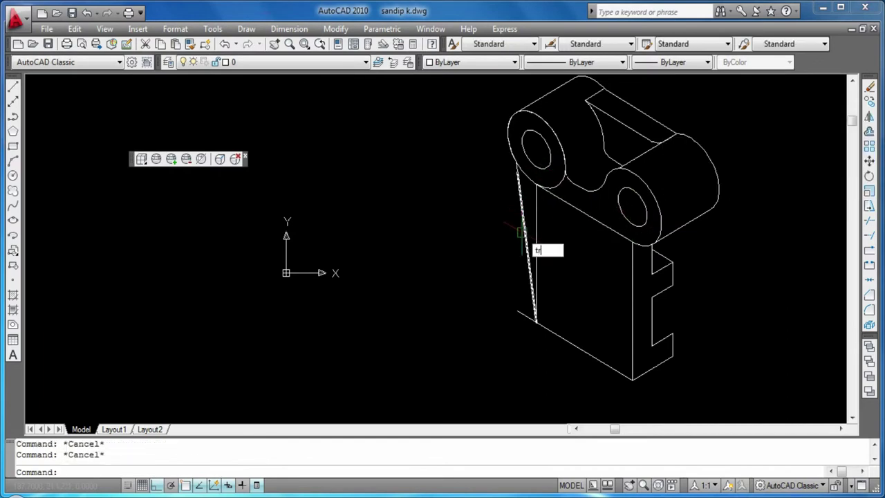
- Start another trim against all edges near the left lug, then cancel it
{"action": "type", "text": "r"}
{"action": "key", "text": "Return"}
{"action": "key", "text": "Return"}
{"action": "scroll", "coordinate": [498, 325], "scroll_direction": "down", "scroll_amount": 2}
{"action": "scroll", "coordinate": [498, 326], "scroll_direction": "up", "scroll_amount": 4}
{"action": "middle_click_drag", "start_coordinate": [552, 209], "coordinate": [488, 297]}
{"action": "key", "text": "Escape"}
- Erase the unwanted line on the left side of the bracket
{"action": "type", "text": "l"}
{"action": "key", "text": "Return"}
{"action": "left_click", "coordinate": [458, 319]}
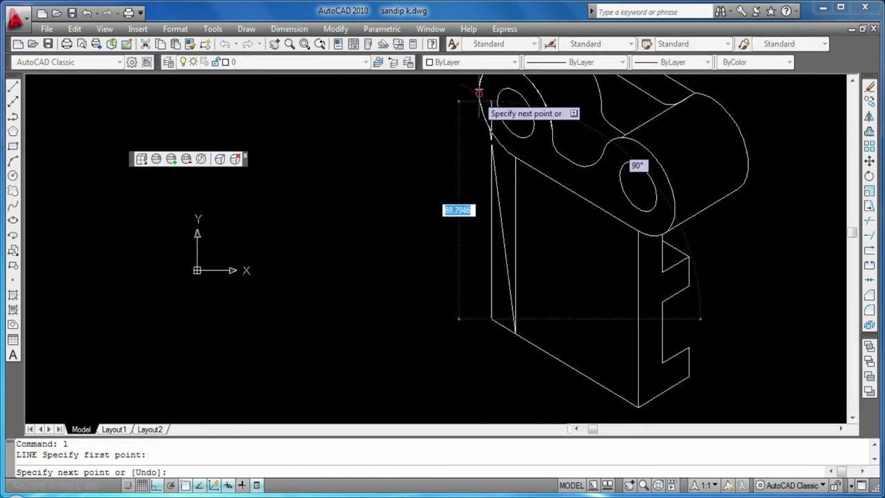
{"action": "key", "text": "Return"}
{"action": "key", "text": "Return"}
{"action": "scroll", "coordinate": [445, 283], "scroll_direction": "up", "scroll_amount": 2}
{"action": "scroll", "coordinate": [519, 304], "scroll_direction": "down", "scroll_amount": 2}
{"action": "scroll", "coordinate": [685, 342], "scroll_direction": "down", "scroll_amount": 1}
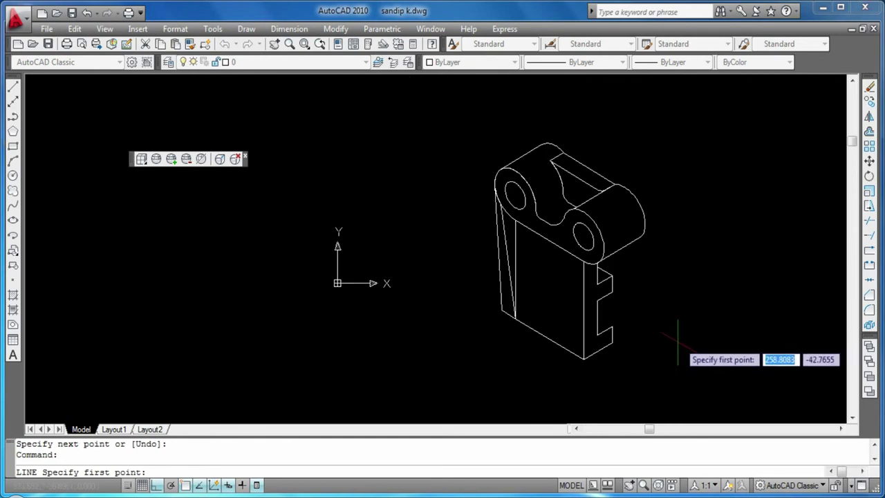
{"action": "scroll", "coordinate": [657, 322], "scroll_direction": "up", "scroll_amount": 3}
{"action": "middle_click_drag", "start_coordinate": [356, 236], "coordinate": [404, 300]}
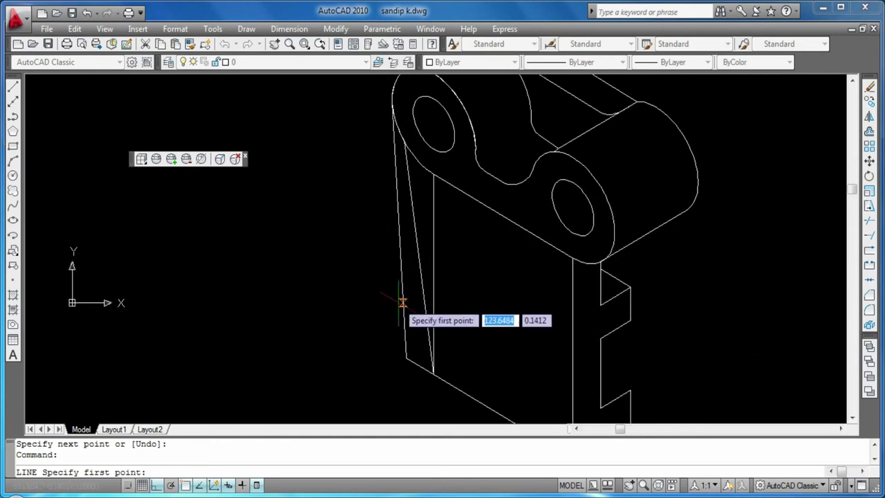
{"action": "key", "text": "Escape"}
{"action": "left_click", "coordinate": [402, 301]}
{"action": "key", "text": "Delete"}
- Redraw the left rib edge from the top-left edge down to the plate's base
{"action": "type", "text": "l"}
{"action": "key", "text": "Return"}
{"action": "left_click", "coordinate": [392, 94]}
{"action": "left_click", "coordinate": [406, 358]}
{"action": "key", "text": "Escape"}
{"action": "middle_click_drag", "start_coordinate": [666, 351], "coordinate": [633, 234]}
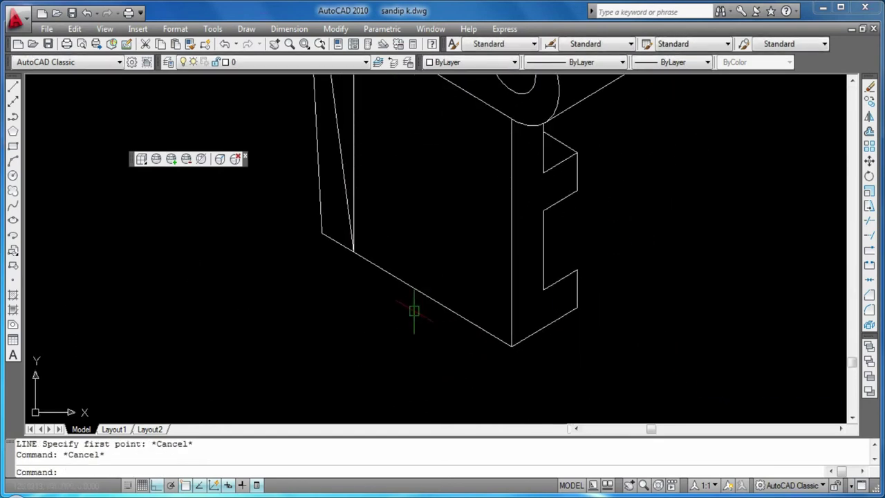
- Draw a 25-unit vertical line up from the front face's bottom edge
{"action": "type", "text": "l"}
{"action": "key", "text": "Return"}
{"action": "left_click", "coordinate": [433, 299]}
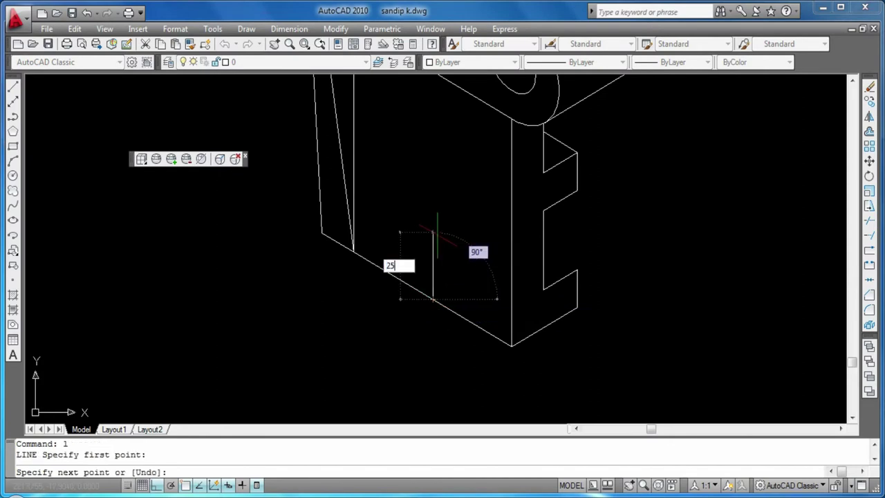
{"action": "key", "text": "Return"}
{"action": "key", "text": "Return"}
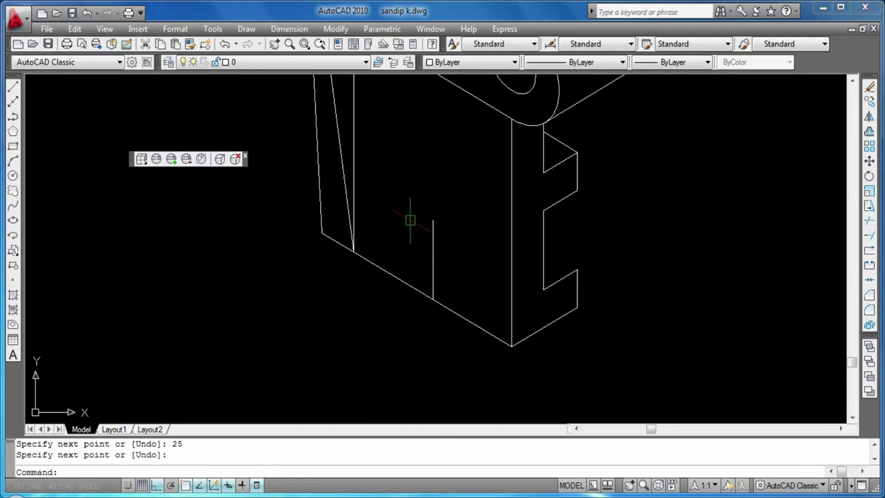
- Add an inscribed six-sided polygon of radius 8 centred on the line's top end
{"action": "left_click", "coordinate": [13, 130]}
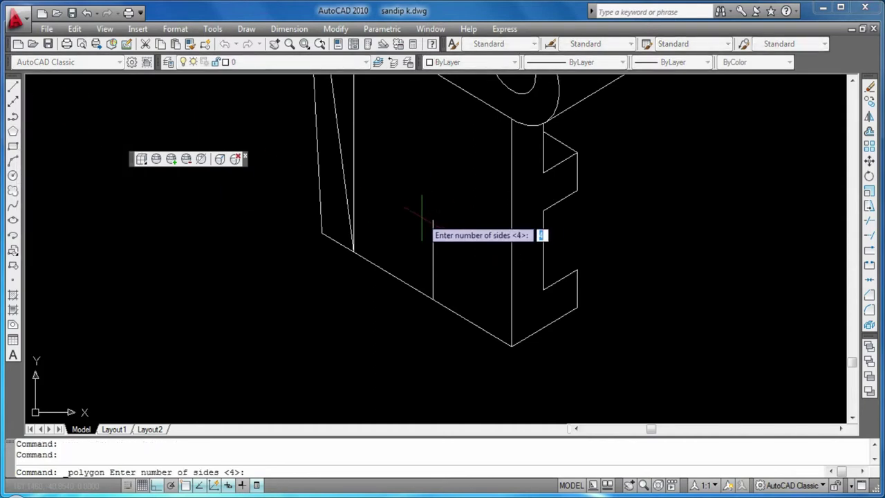
{"action": "type", "text": "6"}
{"action": "key", "text": "Return"}
{"action": "left_click", "coordinate": [433, 220]}
{"action": "key", "text": "Return"}
{"action": "key", "text": "Return"}
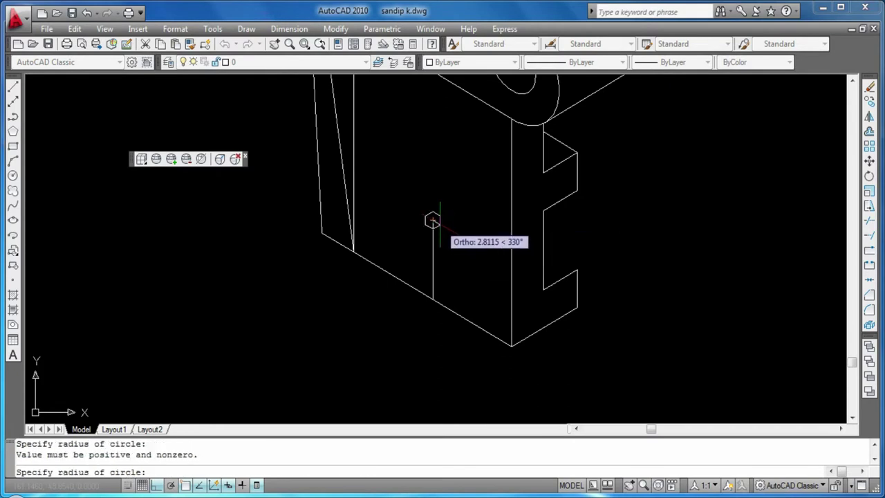
{"action": "type", "text": "8"}
{"action": "key", "text": "Return"}
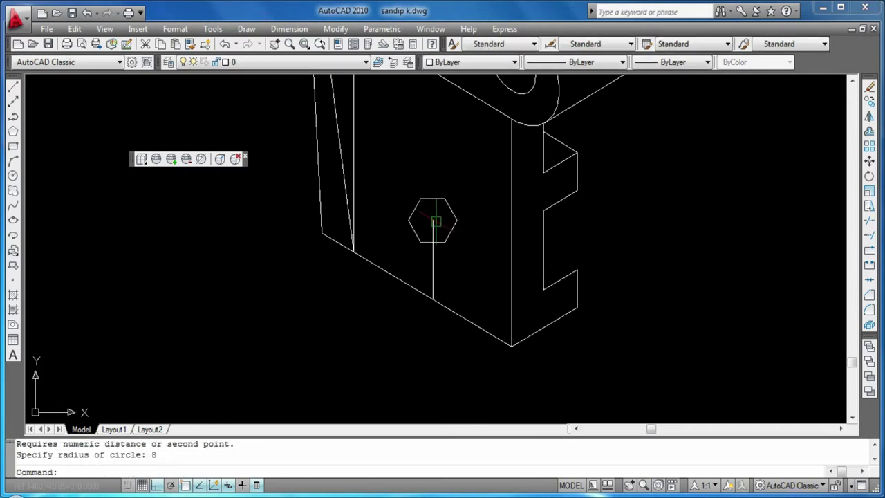
- Draw an isocircle of radius 8 centred on the hexagon
{"action": "type", "text": "el"}
{"action": "key", "text": "Return"}
{"action": "type", "text": "i"}
{"action": "key", "text": "Return"}
{"action": "left_click", "coordinate": [433, 220]}
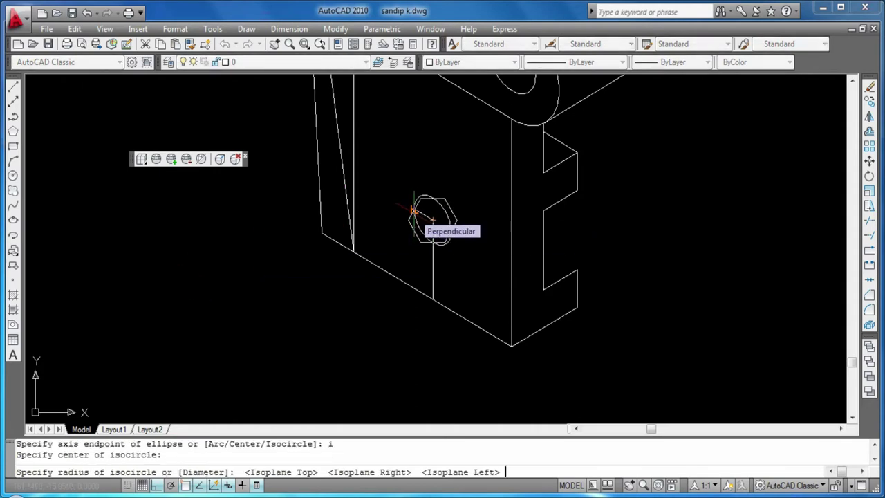
{"action": "key", "text": "F5"}
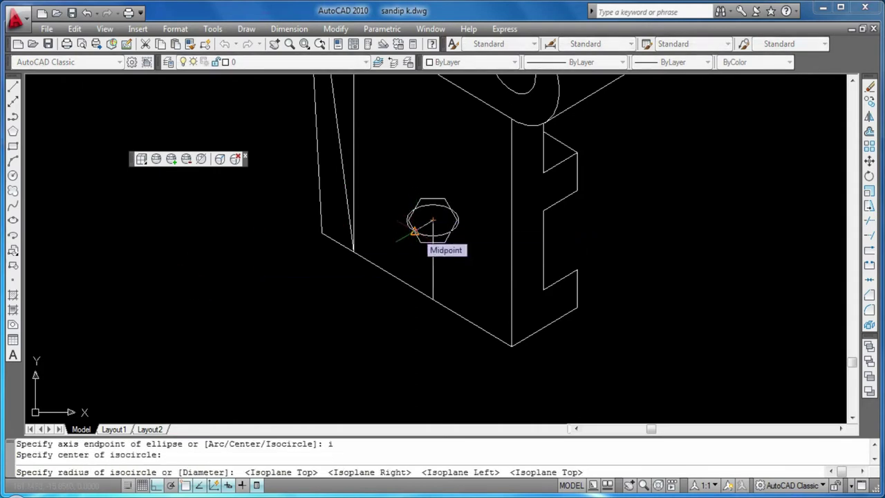
{"action": "key", "text": "Return"}
{"action": "type", "text": "8"}
{"action": "key", "text": "Return"}
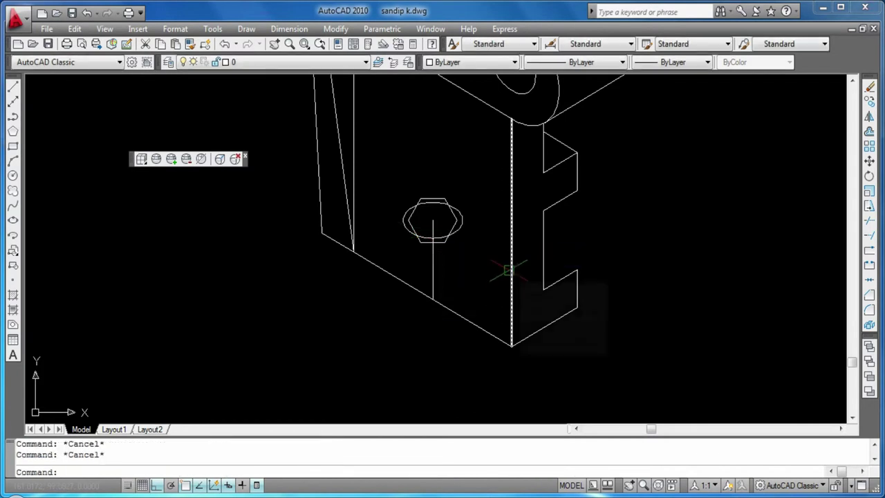
{"action": "scroll", "coordinate": [508, 270], "scroll_direction": "up", "scroll_amount": 2}
- Trim the hexagon's top above the isocircle
{"action": "type", "text": "tr"}
{"action": "key", "text": "Return"}
{"action": "key", "text": "Return"}
{"action": "double_click", "coordinate": [413, 168]}
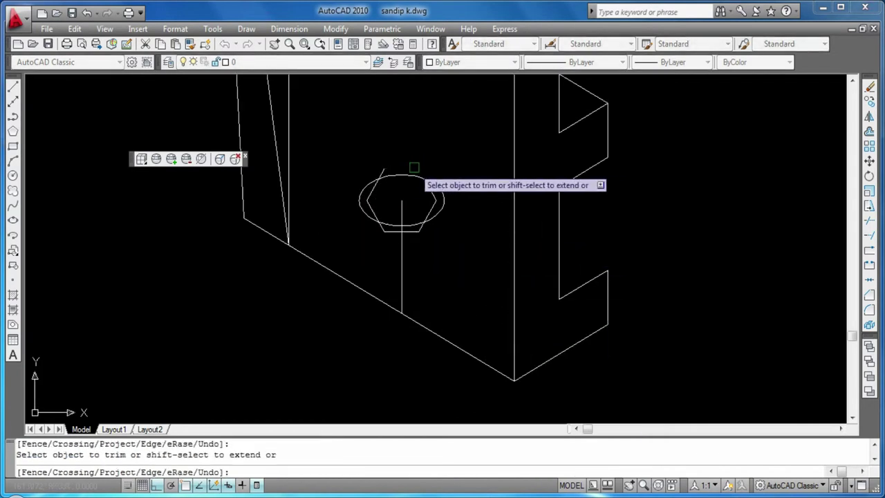
{"action": "left_click", "coordinate": [413, 168]}
{"action": "key", "text": "Escape"}
{"action": "key", "text": "Escape"}
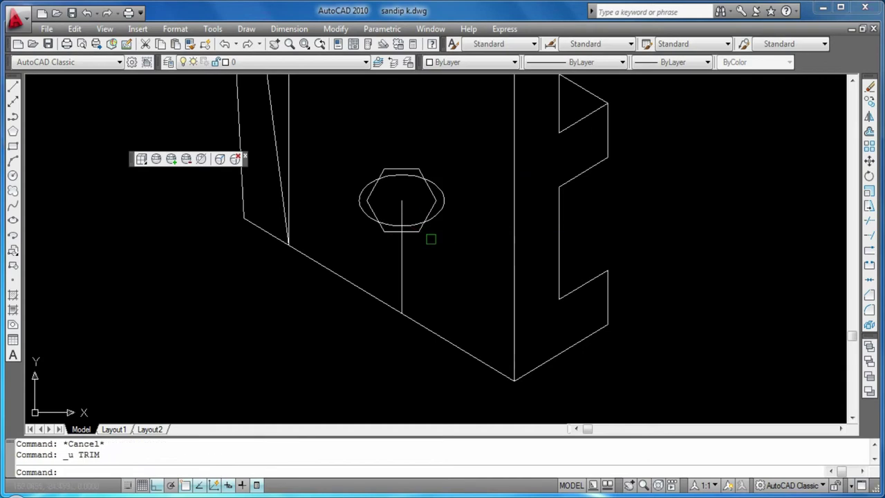
{"action": "type", "text": "tr"}
{"action": "key", "text": "Return"}
{"action": "key", "text": "Return"}
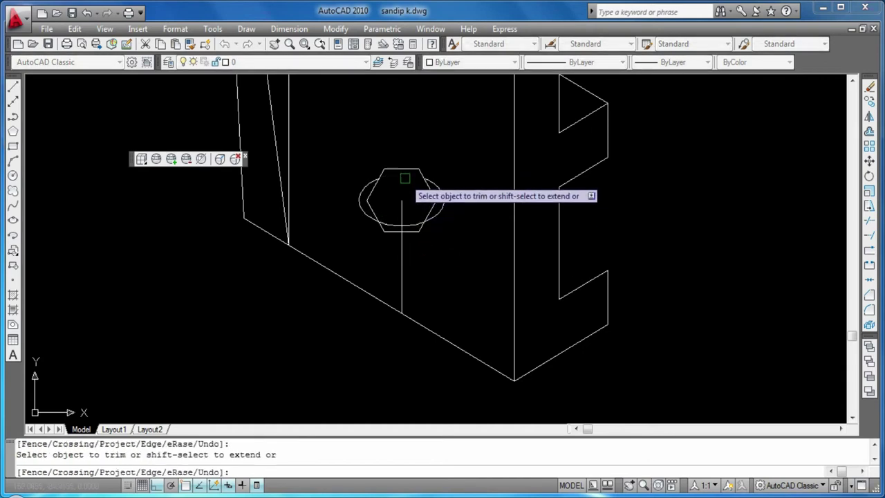
{"action": "key", "text": "Escape"}
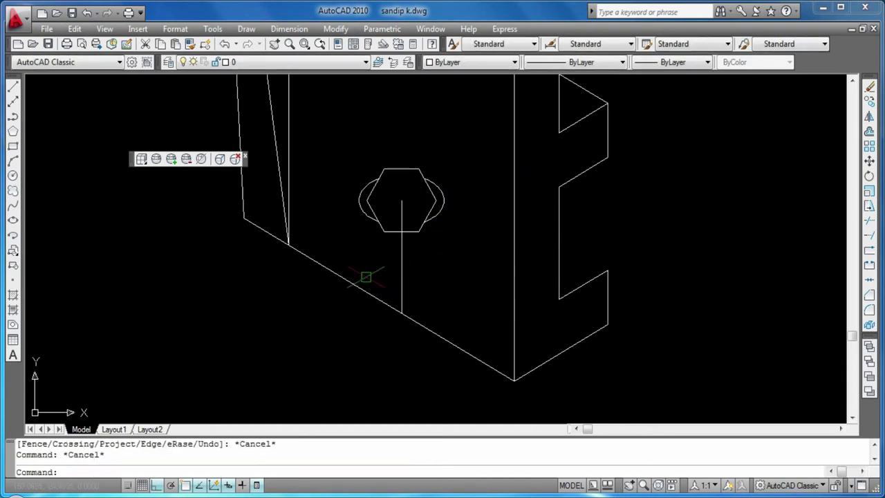
- Start a line near the hexagon and cancel it without drawing
{"action": "type", "text": "l"}
{"action": "key", "text": "Return"}
{"action": "left_click", "coordinate": [377, 180]}
{"action": "key", "text": "Return"}
{"action": "key", "text": "Return"}
{"action": "left_click", "coordinate": [405, 228]}
{"action": "key", "text": "Return"}
{"action": "key", "text": "Return"}
{"action": "key", "text": "Escape"}
{"action": "key", "text": "Escape"}
- Trim the hexagon edges and guide line pieces to leave an obround slot
{"action": "type", "text": "tr"}
{"action": "key", "text": "Return"}
{"action": "key", "text": "Return"}
{"action": "left_click", "coordinate": [402, 169]}
{"action": "left_click", "coordinate": [402, 231]}
{"action": "left_click", "coordinate": [425, 211]}
{"action": "left_click", "coordinate": [401, 211]}
{"action": "left_click", "coordinate": [386, 237]}
{"action": "left_click", "coordinate": [381, 227]}
{"action": "key", "text": "Escape"}
{"action": "key", "text": "Delete"}
- Erase the vertical guide line below the slot
{"action": "left_click", "coordinate": [415, 211]}
{"action": "key", "text": "Escape"}
{"action": "left_click", "coordinate": [401, 254]}
{"action": "key", "text": "Delete"}
{"action": "scroll", "coordinate": [485, 290], "scroll_direction": "down", "scroll_amount": 3}
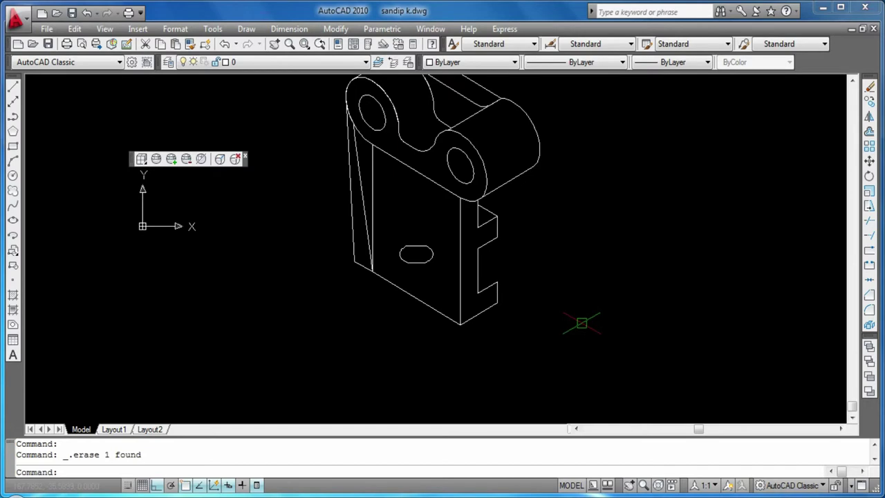
{"action": "scroll", "coordinate": [582, 323], "scroll_direction": "down", "scroll_amount": 1}
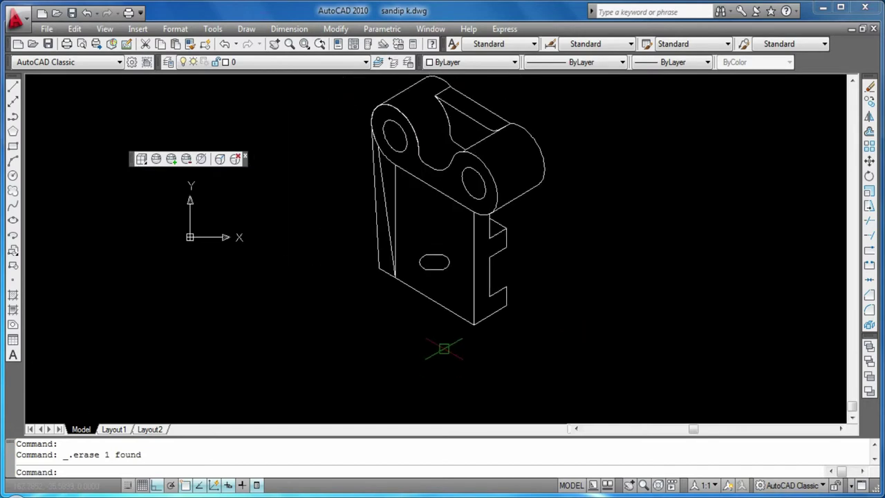
- Select both parts of the slot on the front face and delete them
{"action": "left_click", "coordinate": [436, 261]}
{"action": "key", "text": "Escape"}
{"action": "left_click", "coordinate": [451, 287]}
{"action": "left_click", "coordinate": [426, 259]}
{"action": "left_click", "coordinate": [442, 266]}
{"action": "key", "text": "Delete"}
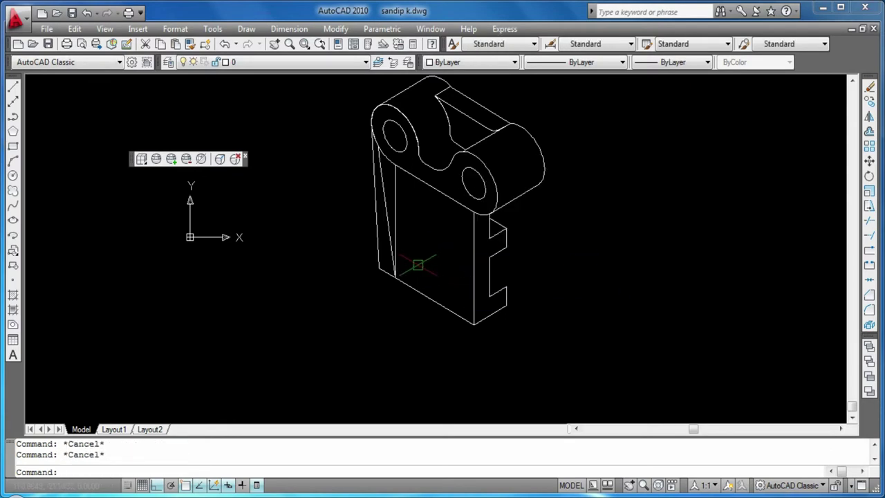
- Draw a 25-unit vertical guide line up from the front face's bottom edge on the right isoplane
{"action": "scroll", "coordinate": [415, 284], "scroll_direction": "up", "scroll_amount": 3}
{"action": "type", "text": "l"}
{"action": "key", "text": "Return"}
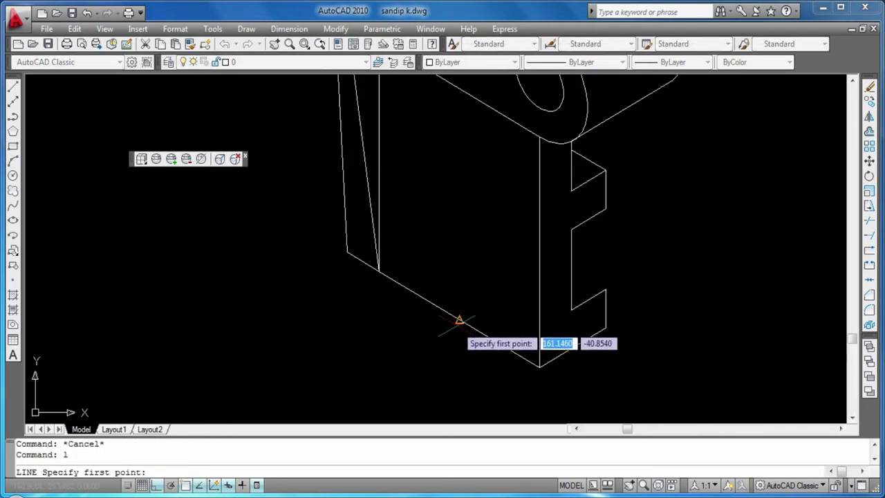
{"action": "left_click", "coordinate": [460, 319]}
{"action": "key", "text": "F5"}
{"action": "type", "text": "25"}
{"action": "key", "text": "Return"}
{"action": "key", "text": "Return"}
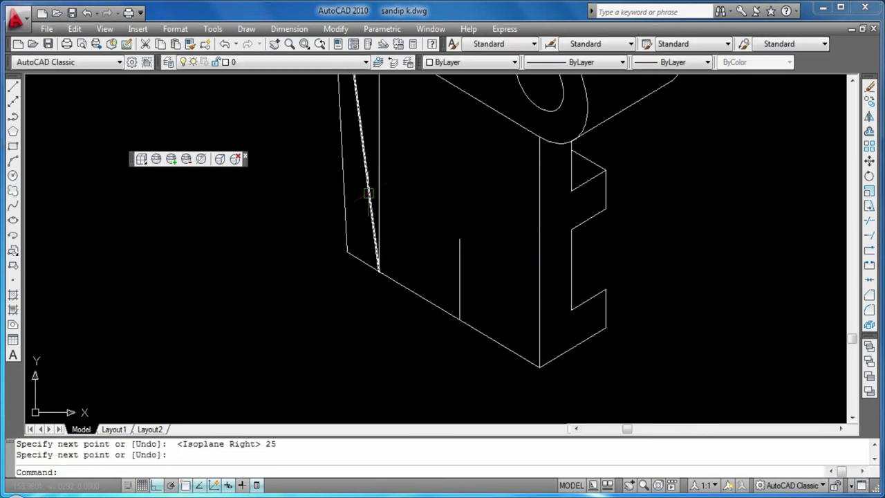
{"action": "type", "text": "e"}
{"action": "key", "text": "Return"}
- Place a radius-8 isocircle centred on the guide line's top end
{"action": "type", "text": "i"}
{"action": "key", "text": "Return"}
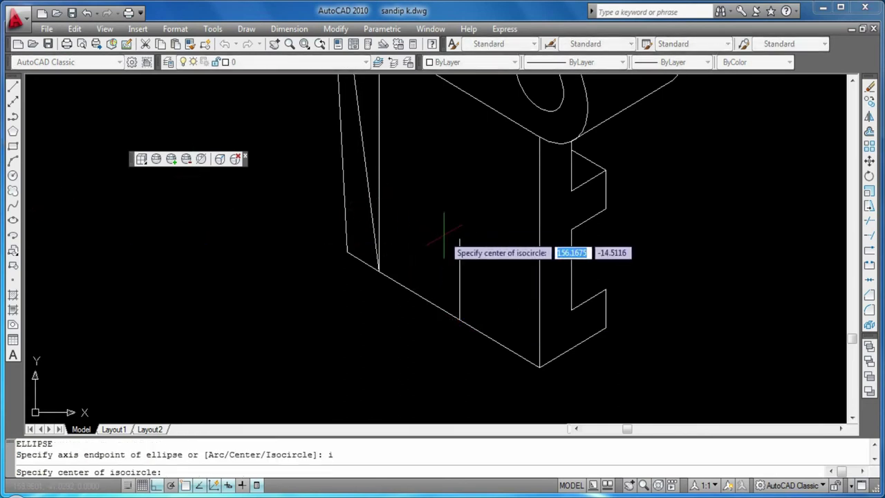
{"action": "left_click", "coordinate": [460, 239]}
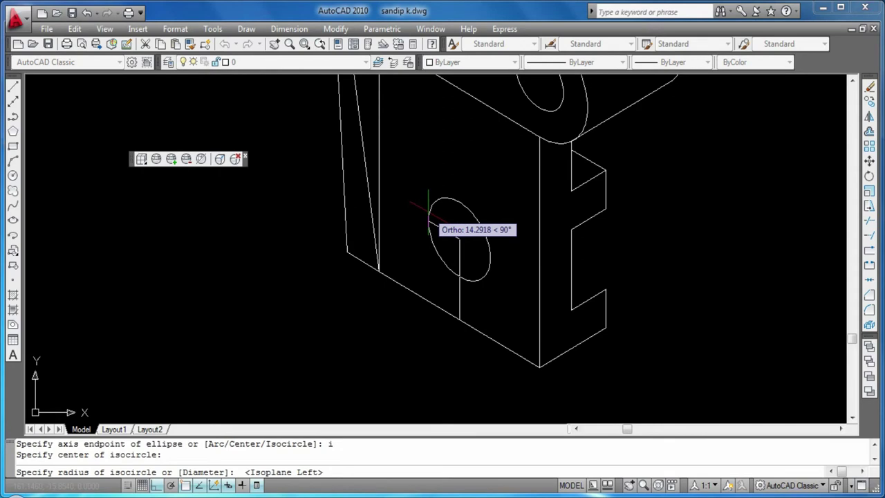
{"action": "key", "text": "Return"}
{"action": "middle_click_drag", "start_coordinate": [366, 300], "coordinate": [293, 328]}
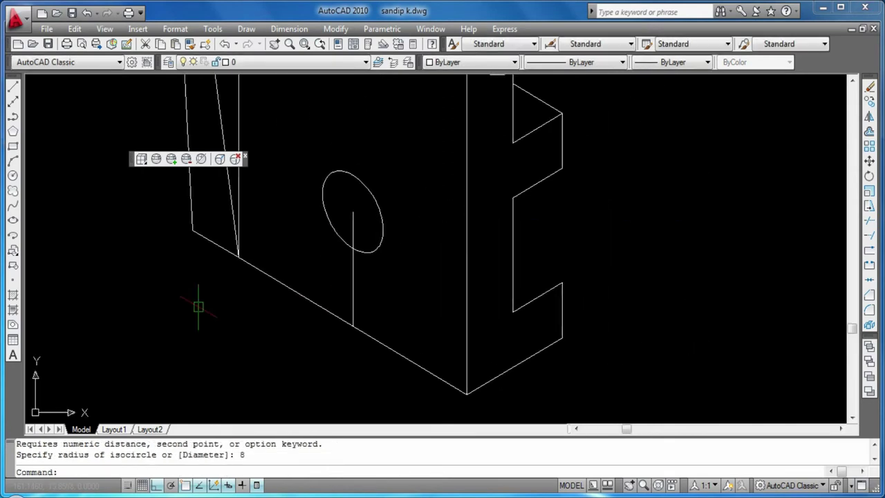
{"action": "key", "text": "Escape"}
{"action": "key", "text": "Escape"}
- Draw a six-sided inscribed polygon of radius 8 centred on the line's top end
{"action": "left_click", "coordinate": [12, 131]}
{"action": "key", "text": "Return"}
{"action": "left_click", "coordinate": [352, 210]}
{"action": "key", "text": "Return"}
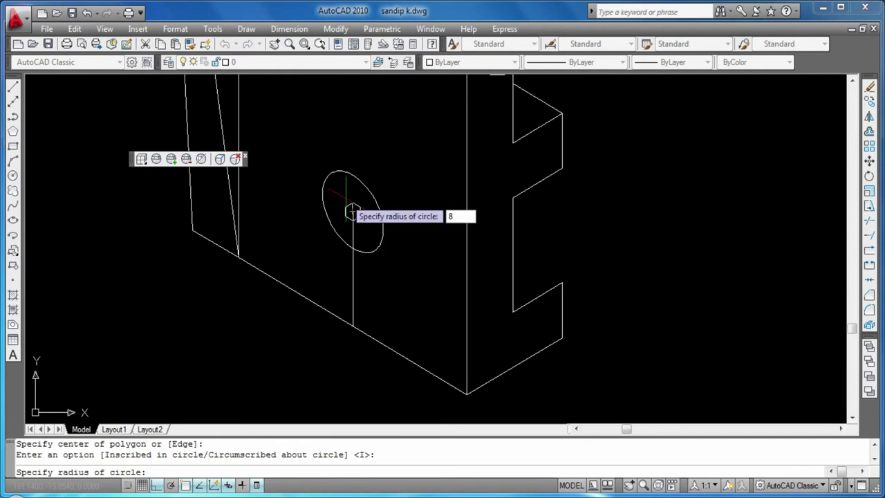
{"action": "key", "text": "Return"}
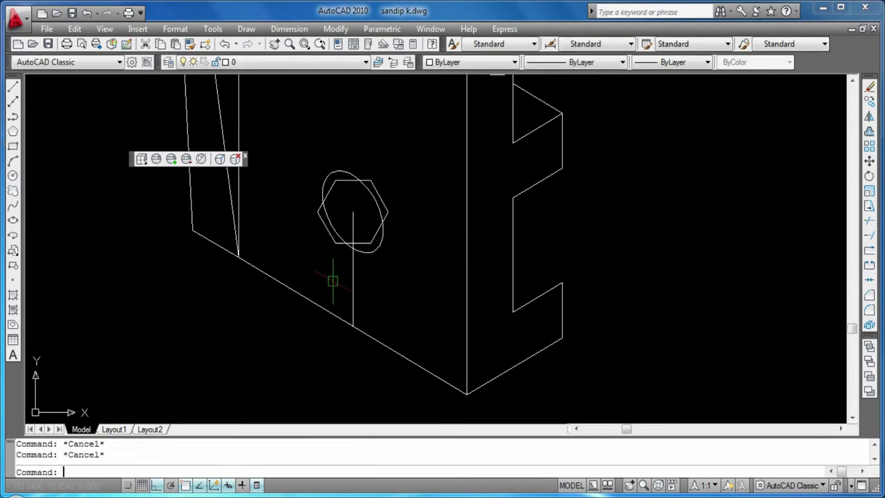
- Abandon the trim and short line attempts, then delete the construction hexagon
{"action": "type", "text": "tr"}
{"action": "key", "text": "Return"}
{"action": "key", "text": "Return"}
{"action": "key", "text": "Escape"}
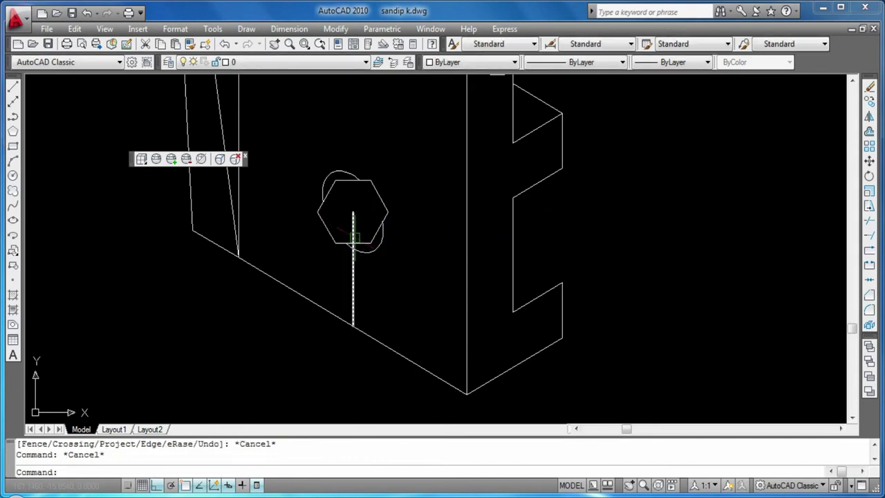
{"action": "type", "text": "l"}
{"action": "key", "text": "Return"}
{"action": "left_click", "coordinate": [358, 180]}
{"action": "key", "text": "Return"}
{"action": "key", "text": "Return"}
{"action": "left_click", "coordinate": [350, 202]}
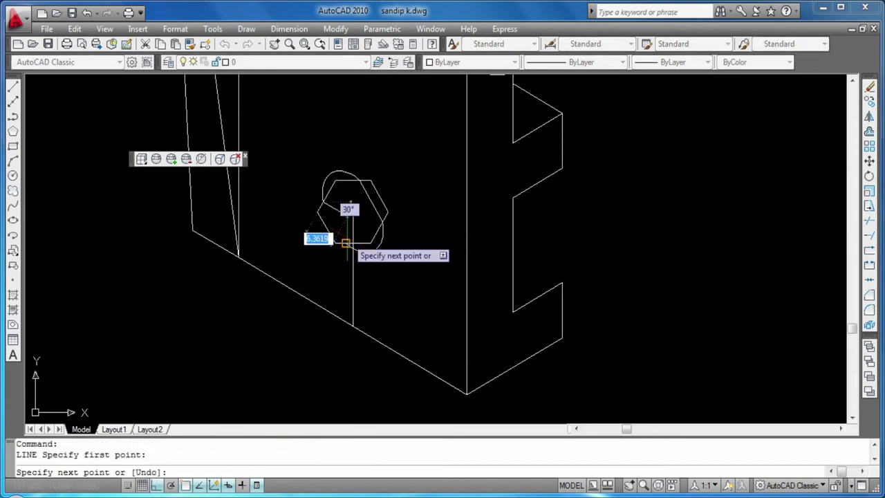
{"action": "key", "text": "Return"}
{"action": "key", "text": "Return"}
{"action": "key", "text": "Escape"}
{"action": "key", "text": "Escape"}
{"action": "left_click", "coordinate": [384, 200]}
{"action": "key", "text": "Delete"}
- Adjust the zoom and window-select the obround slot outline
{"action": "scroll", "coordinate": [389, 207], "scroll_direction": "down", "scroll_amount": 8}
{"action": "scroll", "coordinate": [375, 249], "scroll_direction": "up", "scroll_amount": 2}
{"action": "scroll", "coordinate": [376, 256], "scroll_direction": "down", "scroll_amount": 2}
{"action": "scroll", "coordinate": [394, 272], "scroll_direction": "up", "scroll_amount": 2}
{"action": "scroll", "coordinate": [394, 272], "scroll_direction": "up", "scroll_amount": 2}
{"action": "left_click", "coordinate": [351, 220]}
{"action": "left_click", "coordinate": [420, 150]}
- Delete the old slot and draw a 25-long vertical guide line from the plate's bottom edge
{"action": "key", "text": "Delete"}
{"action": "key", "text": "Escape"}
{"action": "key", "text": "Escape"}
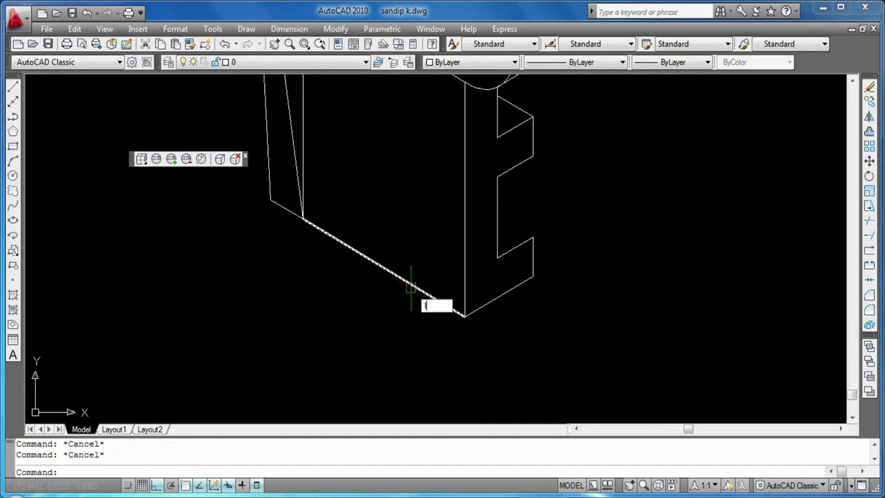
{"action": "type", "text": "l"}
{"action": "key", "text": "Return"}
{"action": "left_click", "coordinate": [384, 267]}
{"action": "type", "text": "25"}
{"action": "key", "text": "Return"}
{"action": "key", "text": "Return"}
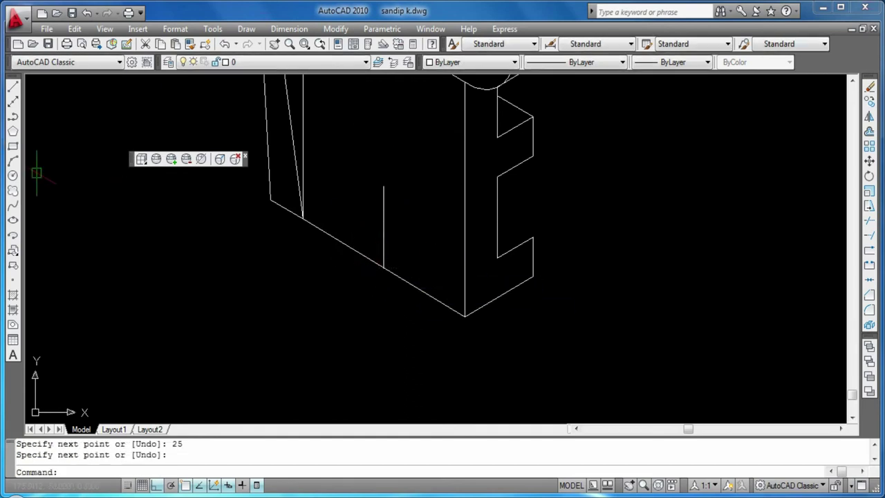
- Draw a radius-8 isocircle centred on the guide line's top end
{"action": "type", "text": "el"}
{"action": "key", "text": "Return"}
{"action": "type", "text": "i"}
{"action": "key", "text": "Return"}
{"action": "left_click", "coordinate": [384, 186]}
{"action": "key", "text": "F5"}
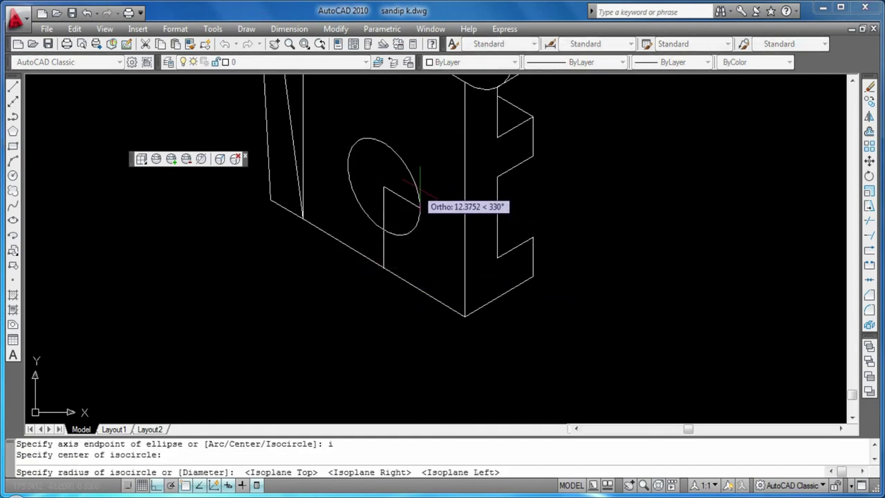
{"action": "type", "text": "8"}
{"action": "key", "text": "Return"}
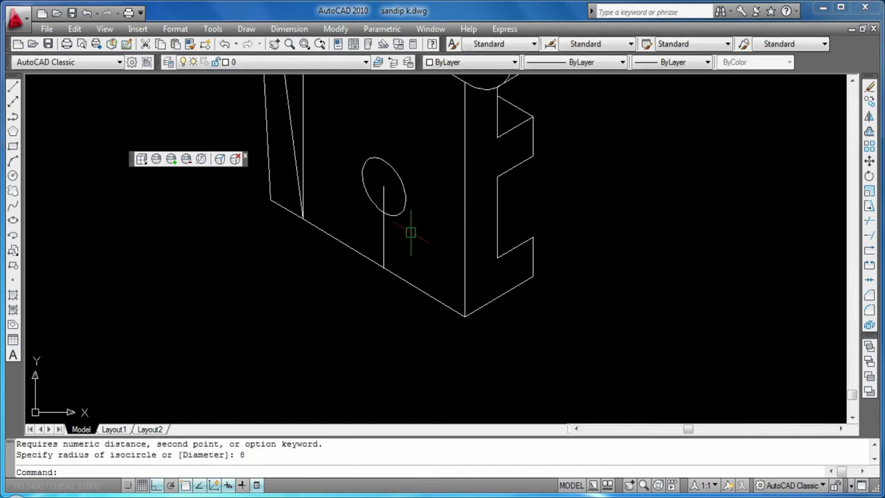
- Draw a six-sided inscribed hexagon of radius 8 on the isocircle's centre
{"action": "left_click", "coordinate": [13, 131]}
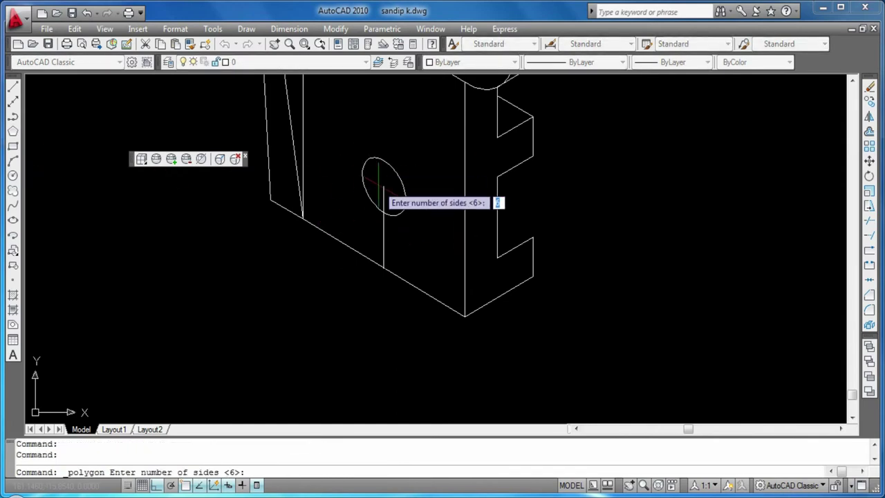
{"action": "key", "text": "Return"}
{"action": "left_click", "coordinate": [383, 186]}
{"action": "key", "text": "Return"}
{"action": "type", "text": "8"}
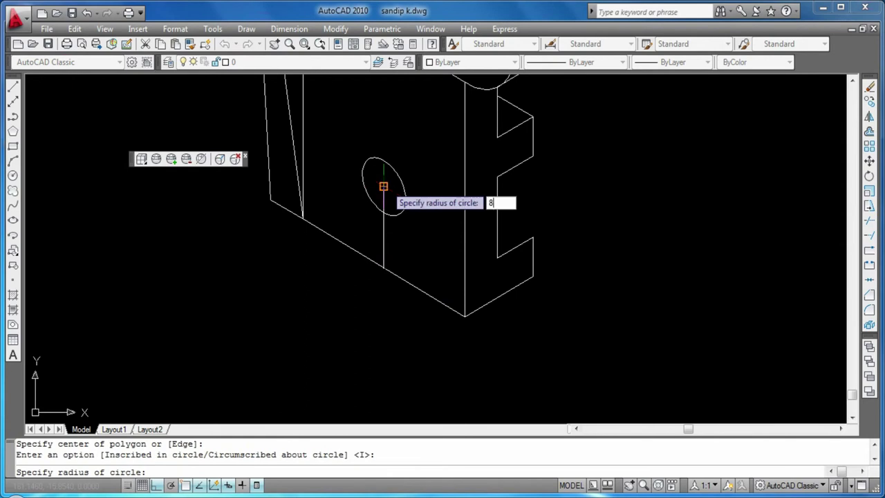
{"action": "key", "text": "Return"}
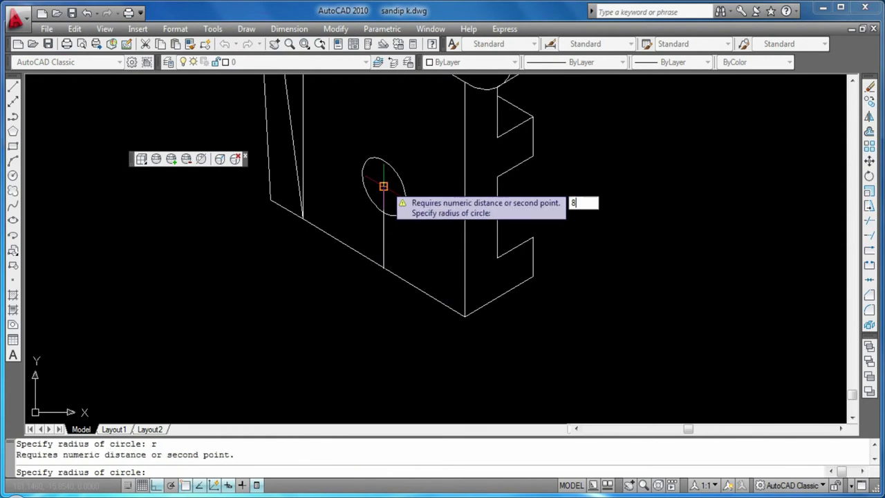
{"action": "type", "text": "8"}
{"action": "key", "text": "Return"}
{"action": "left_click", "coordinate": [381, 189]}
{"action": "key", "text": "Escape"}
{"action": "key", "text": "Escape"}
- Cancel a trim and a line attempt, deleting the stray short line
{"action": "type", "text": "tr"}
{"action": "key", "text": "Return"}
{"action": "key", "text": "Return"}
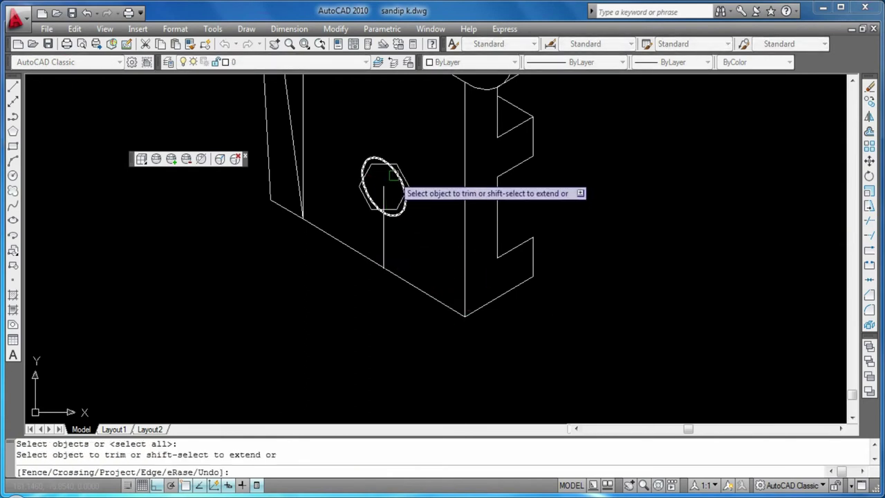
{"action": "key", "text": "Escape"}
{"action": "type", "text": "l"}
{"action": "key", "text": "Return"}
{"action": "left_click", "coordinate": [383, 186]}
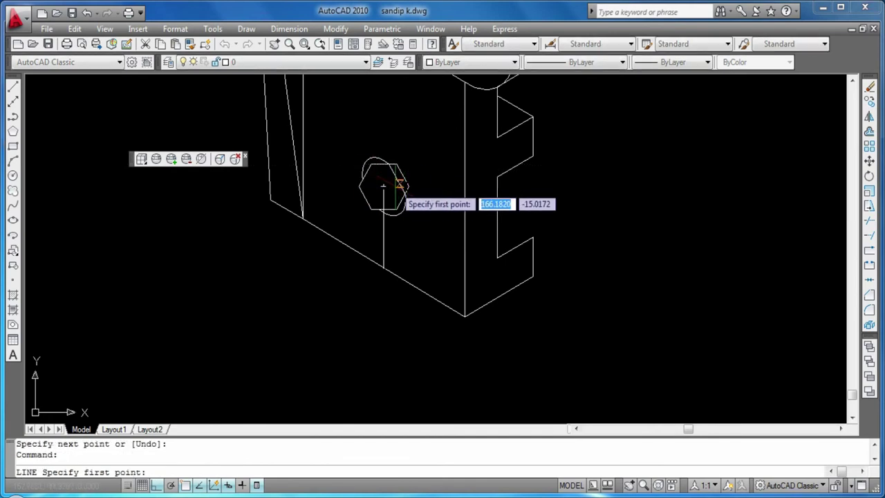
{"action": "key", "text": "Return"}
{"action": "key", "text": "Return"}
{"action": "key", "text": "Escape"}
{"action": "left_click", "coordinate": [382, 191]}
{"action": "key", "text": "Delete"}
- Draw another short line from the hexagon, then delete it
{"action": "type", "text": "l"}
{"action": "key", "text": "Return"}
{"action": "scroll", "coordinate": [359, 183], "scroll_direction": "up", "scroll_amount": 3}
{"action": "left_click", "coordinate": [359, 183]}
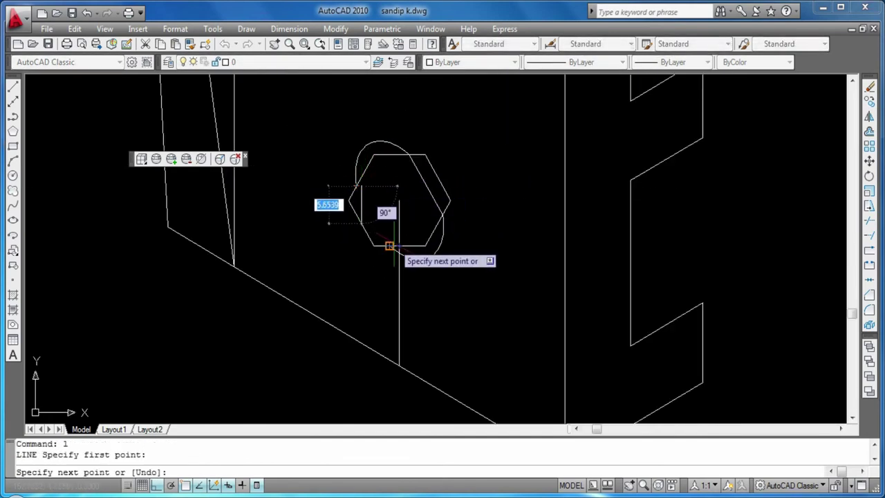
{"action": "left_click", "coordinate": [385, 242]}
{"action": "key", "text": "Escape"}
{"action": "key", "text": "Escape"}
{"action": "left_click", "coordinate": [376, 221]}
{"action": "key", "text": "Delete"}
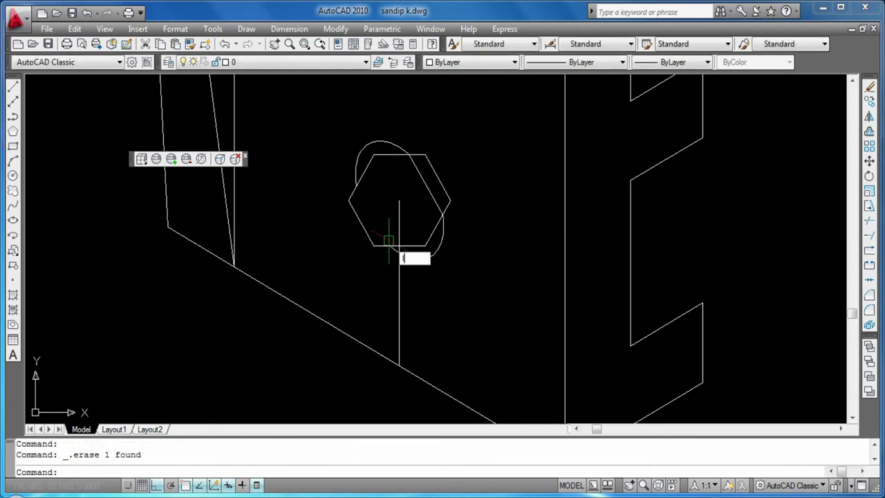
- Delete the construction hexagon, zoom out, and save the drawing
{"action": "type", "text": "l"}
{"action": "key", "text": "Return"}
{"action": "left_click", "coordinate": [384, 243]}
{"action": "key", "text": "Return"}
{"action": "key", "text": "Return"}
{"action": "key", "text": "Escape"}
{"action": "key", "text": "Escape"}
{"action": "left_click", "coordinate": [446, 208]}
{"action": "key", "text": "Delete"}
{"action": "scroll", "coordinate": [411, 312], "scroll_direction": "down", "scroll_amount": 3}
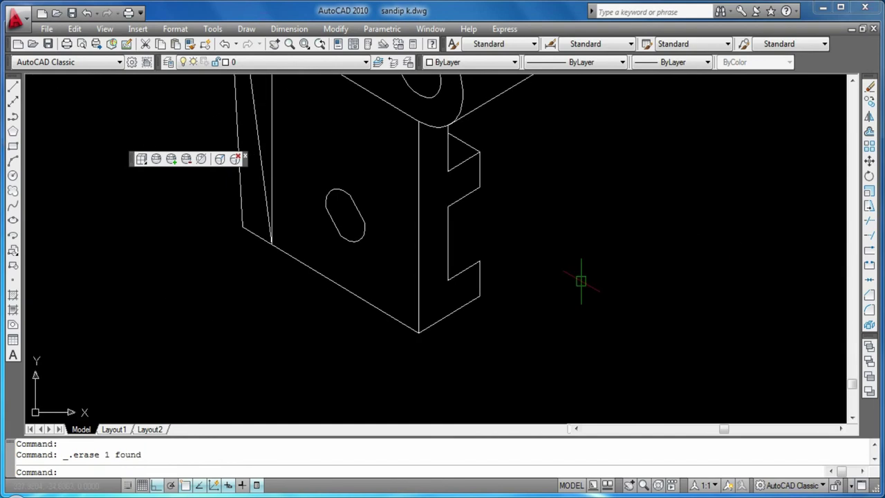
{"action": "scroll", "coordinate": [578, 242], "scroll_direction": "down", "scroll_amount": 2}
{"action": "key", "text": "ctrl+s"}
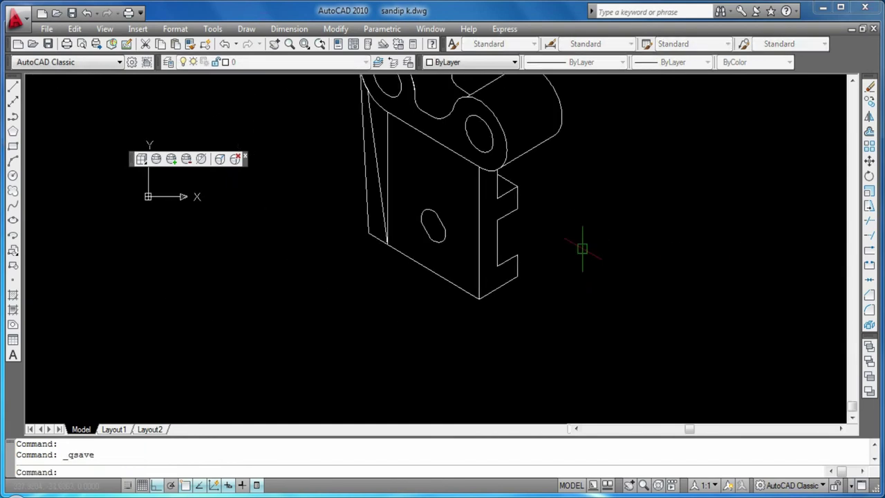
- Delete the old slot outline and draw guide lines 25 and 22 long from the plate edge
{"action": "left_click", "coordinate": [460, 246]}
{"action": "key", "text": "Delete"}
{"action": "key", "text": "Return"}
{"action": "left_click", "coordinate": [479, 299]}
{"action": "type", "text": "25"}
{"action": "key", "text": "Return"}
{"action": "key", "text": "Return"}
{"action": "type", "text": "l"}
{"action": "key", "text": "Return"}
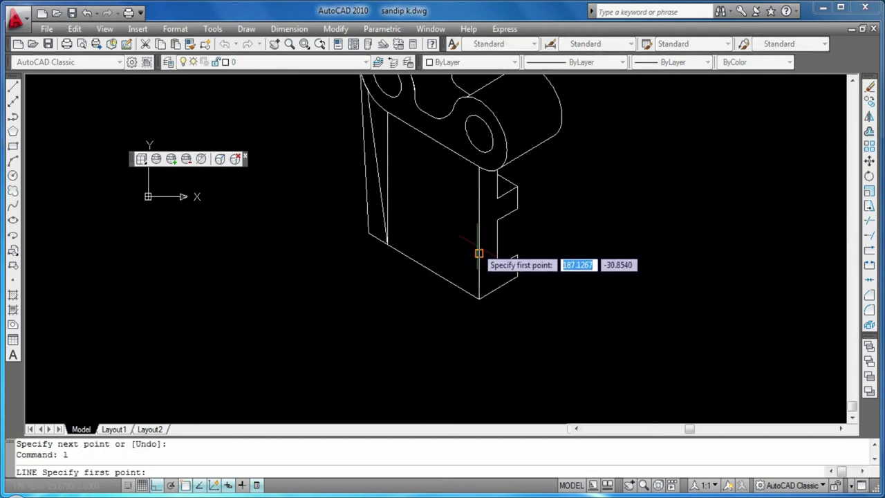
{"action": "left_click", "coordinate": [478, 253]}
{"action": "key", "text": "Return"}
{"action": "key", "text": "Return"}
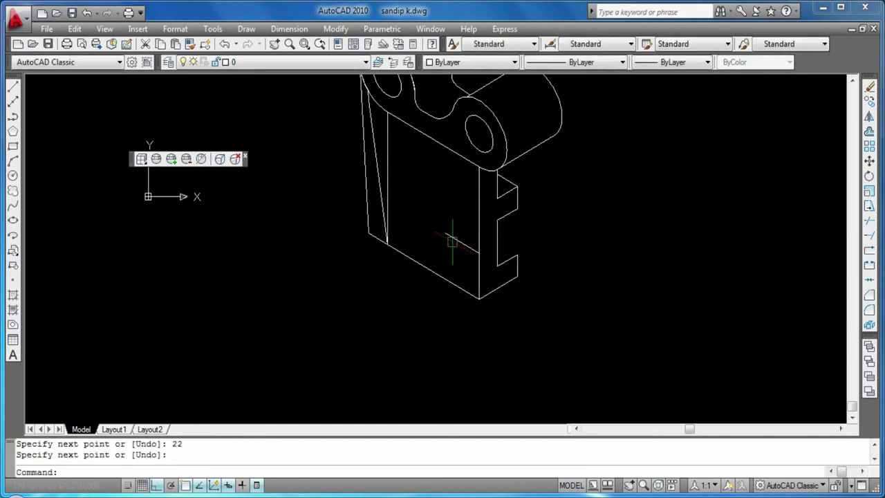
- Draw an isocircle at the guide line's end, then delete it as misplaced
{"action": "type", "text": "el"}
{"action": "key", "text": "Return"}
{"action": "type", "text": "i"}
{"action": "key", "text": "Return"}
{"action": "left_click", "coordinate": [446, 233]}
{"action": "key", "text": "Return"}
{"action": "type", "text": "1"}
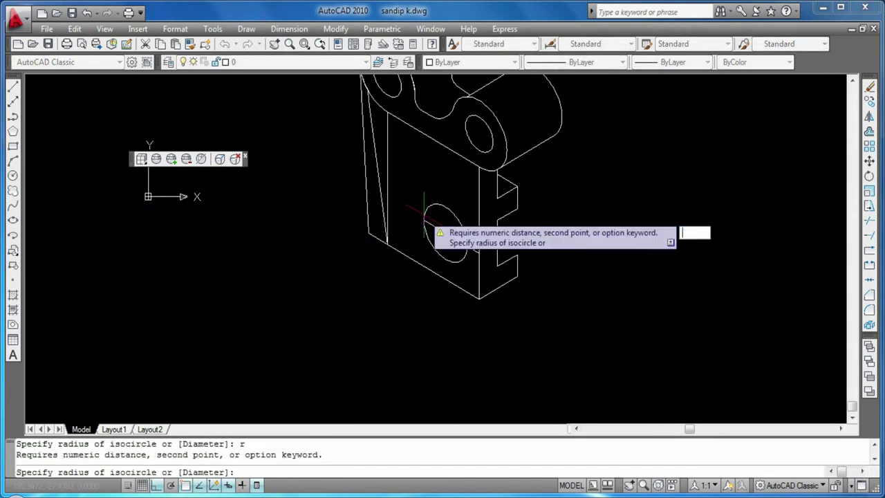
{"action": "key", "text": "Return"}
{"action": "key", "text": "Return"}
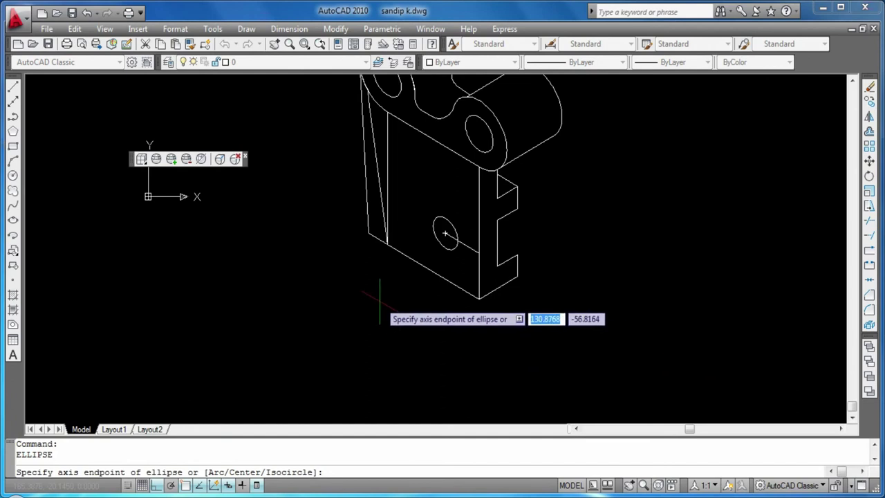
{"action": "key", "text": "Escape"}
{"action": "left_click", "coordinate": [442, 247]}
{"action": "key", "text": "Delete"}
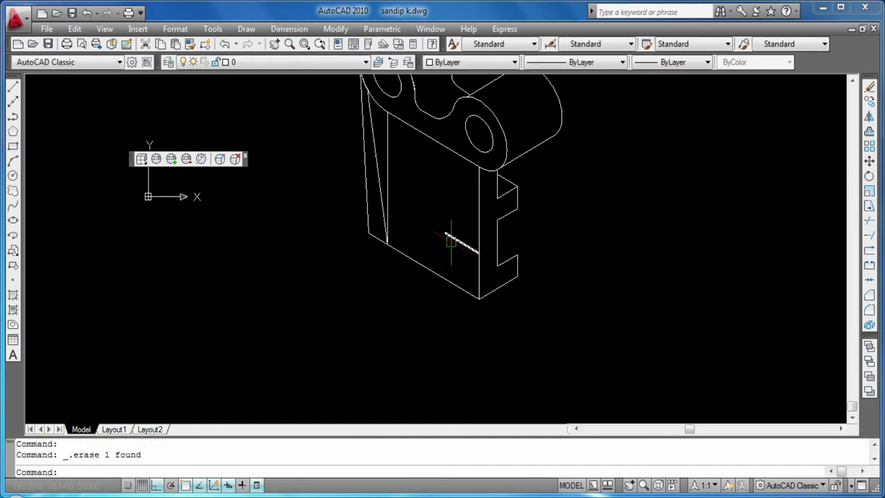
- Draw a 31-long guide line from the plate edge
{"action": "type", "text": "l"}
{"action": "key", "text": "Return"}
{"action": "left_click", "coordinate": [479, 252]}
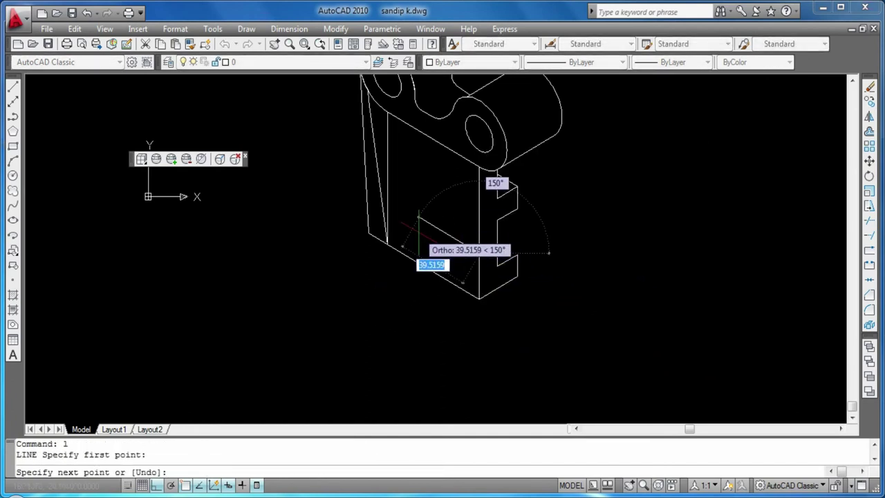
{"action": "type", "text": "31"}
{"action": "key", "text": "Return"}
{"action": "key", "text": "Return"}
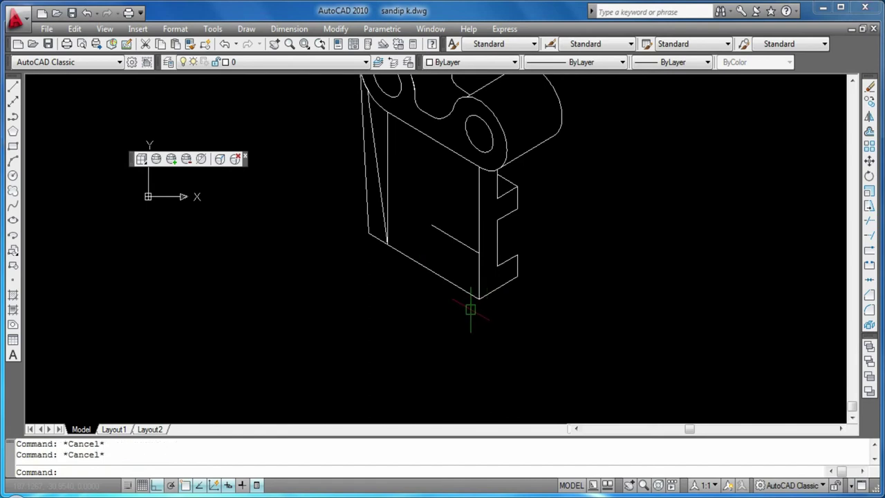
- Draw a radius-5 isocircle on the guide line, then delete the guide line
{"action": "type", "text": "el"}
{"action": "key", "text": "Return"}
{"action": "type", "text": "i"}
{"action": "key", "text": "Return"}
{"action": "left_click", "coordinate": [431, 225]}
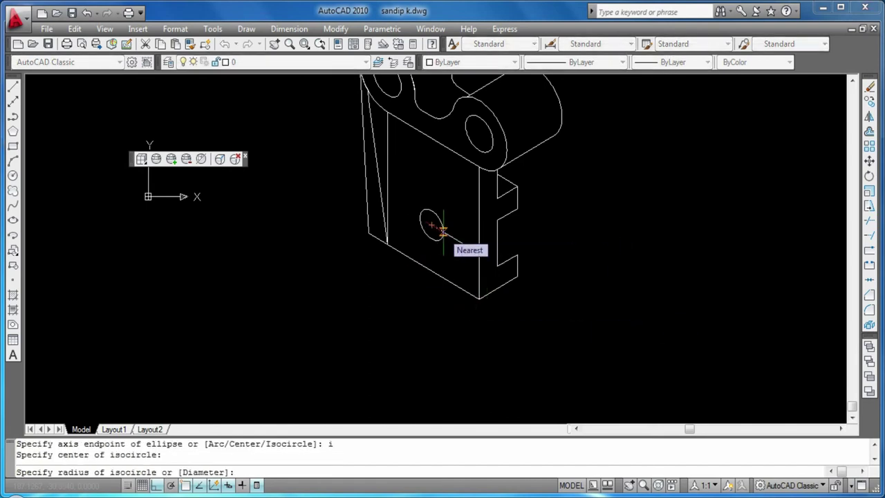
{"action": "key", "text": "Return"}
{"action": "type", "text": "5"}
{"action": "key", "text": "Return"}
{"action": "key", "text": "Escape"}
{"action": "key", "text": "Escape"}
{"action": "left_click", "coordinate": [484, 254]}
{"action": "key", "text": "Delete"}
- Draw a six-sided inscribed polygon of radius 8 centred on the isocircle
{"action": "scroll", "coordinate": [472, 256], "scroll_direction": "up", "scroll_amount": 5}
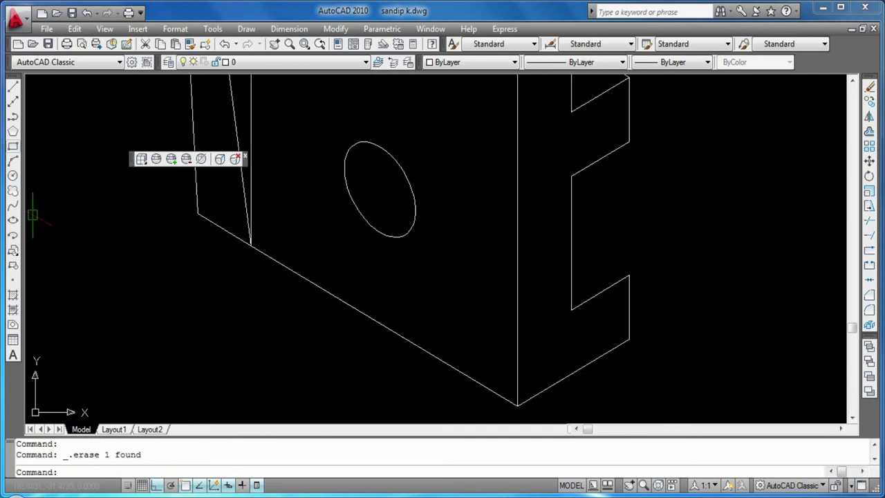
{"action": "left_click", "coordinate": [12, 130]}
{"action": "key", "text": "Return"}
{"action": "left_click", "coordinate": [380, 189]}
{"action": "key", "text": "Return"}
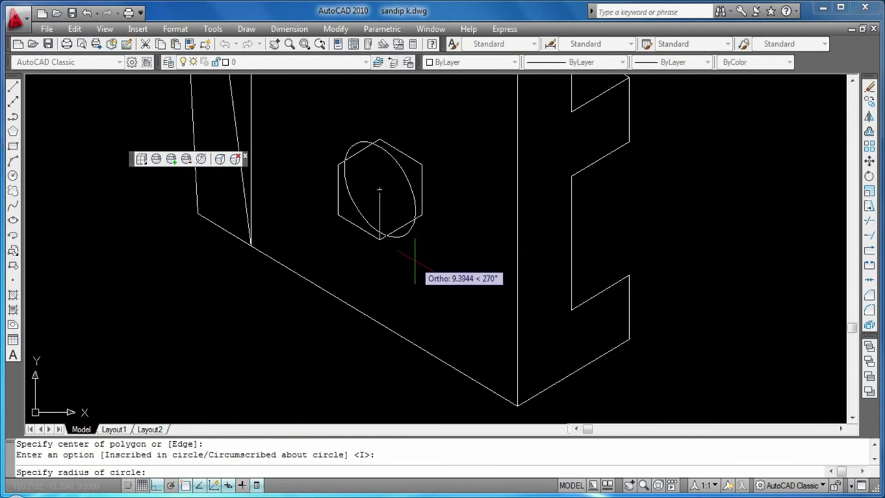
{"action": "type", "text": "8"}
{"action": "key", "text": "Return"}
{"action": "key", "text": "Escape"}
{"action": "key", "text": "Escape"}
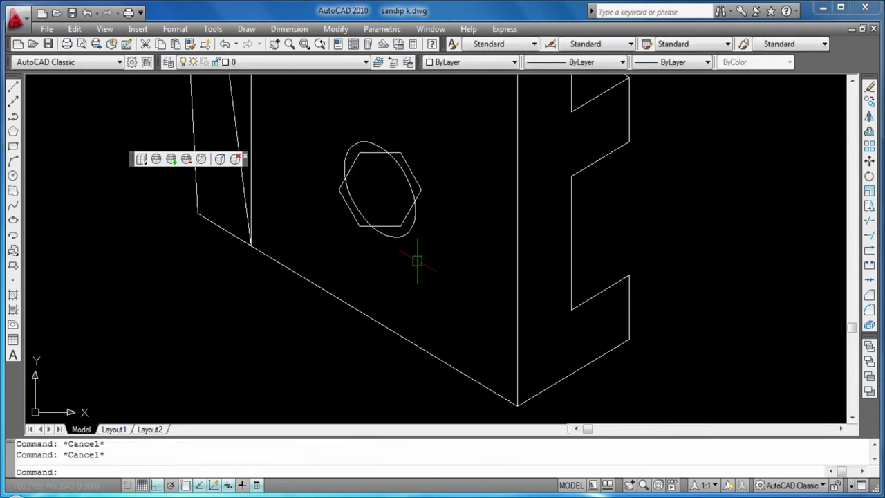
{"action": "scroll", "coordinate": [451, 289], "scroll_direction": "down", "scroll_amount": 5}
{"action": "scroll", "coordinate": [471, 323], "scroll_direction": "up", "scroll_amount": 3}
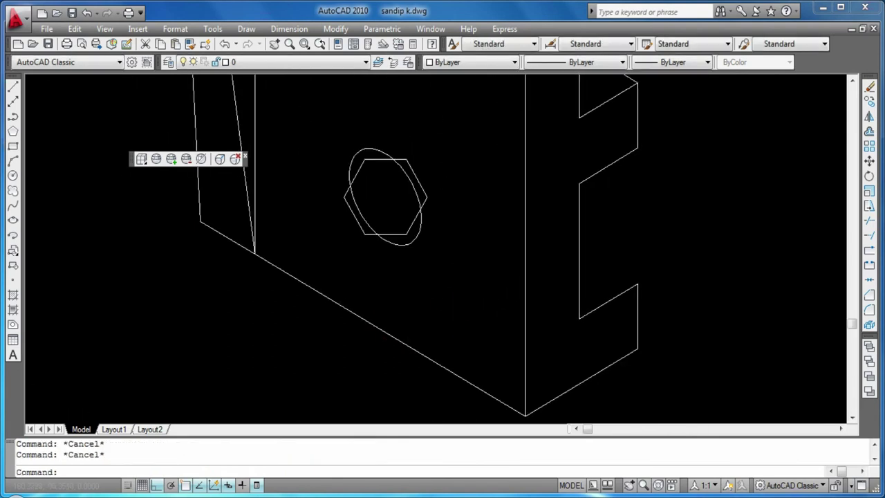
{"action": "type", "text": "tr"}
- Draw a line to a hexagon corner and select the construction hexagon
{"action": "key", "text": "Return"}
{"action": "key", "text": "Return"}
{"action": "key", "text": "Escape"}
{"action": "type", "text": "l"}
{"action": "key", "text": "Return"}
{"action": "left_click", "coordinate": [395, 239]}
{"action": "left_click", "coordinate": [425, 200]}
{"action": "key", "text": "Return"}
{"action": "key", "text": "Return"}
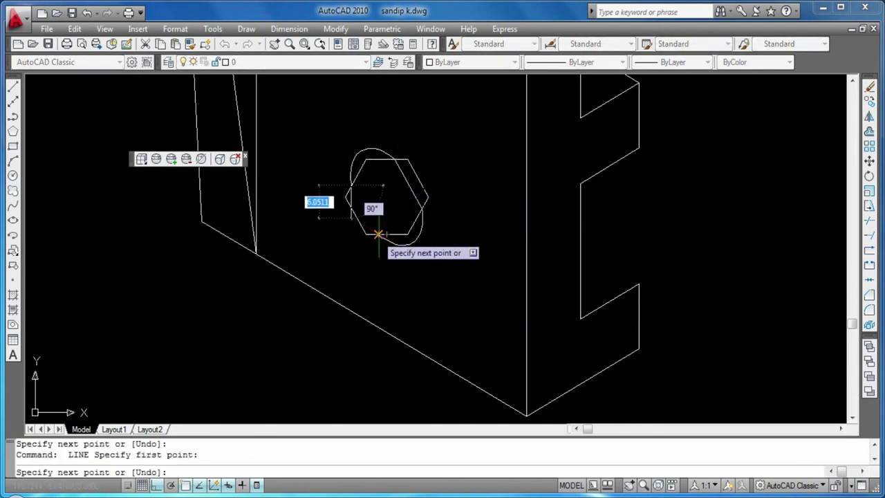
{"action": "key", "text": "Escape"}
{"action": "left_click", "coordinate": [423, 208]}
{"action": "left_click", "coordinate": [423, 208]}
- Erase the construction hexagon
{"action": "key", "text": "Delete"}
{"action": "scroll", "coordinate": [485, 298], "scroll_direction": "down", "scroll_amount": 4}
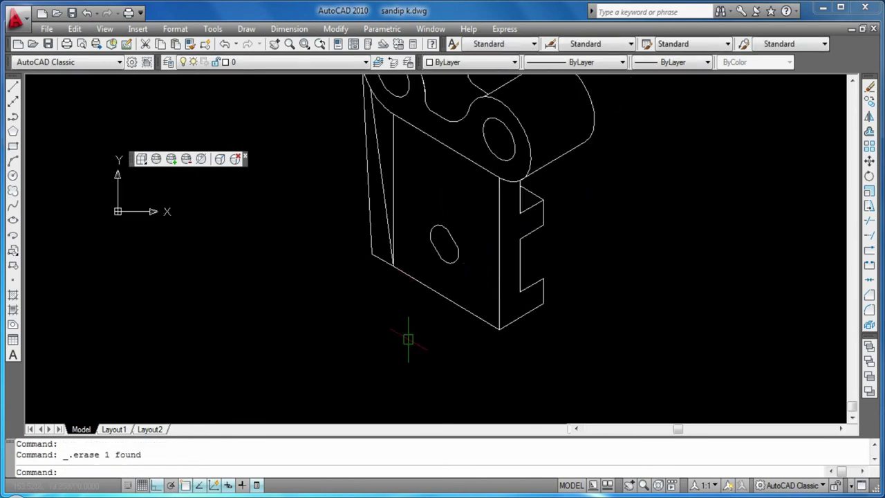
{"action": "scroll", "coordinate": [327, 395], "scroll_direction": "down", "scroll_amount": 1}
{"action": "scroll", "coordinate": [355, 376], "scroll_direction": "down", "scroll_amount": 1}
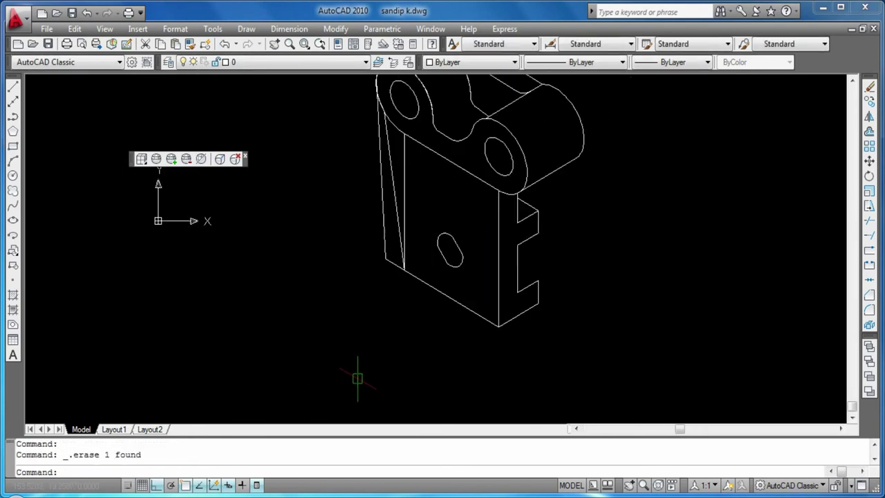
{"action": "scroll", "coordinate": [320, 359], "scroll_direction": "up", "scroll_amount": 3}
- Copy the slot ellipse a distance of 12
{"action": "left_click", "coordinate": [445, 285]}
{"action": "key", "text": "Escape"}
{"action": "type", "text": "co"}
{"action": "key", "text": "Return"}
{"action": "left_click", "coordinate": [431, 179]}
{"action": "key", "text": "Escape"}
{"action": "type", "text": "co"}
{"action": "key", "text": "Return"}
{"action": "left_click", "coordinate": [411, 251]}
{"action": "left_click", "coordinate": [484, 174]}
{"action": "key", "text": "Return"}
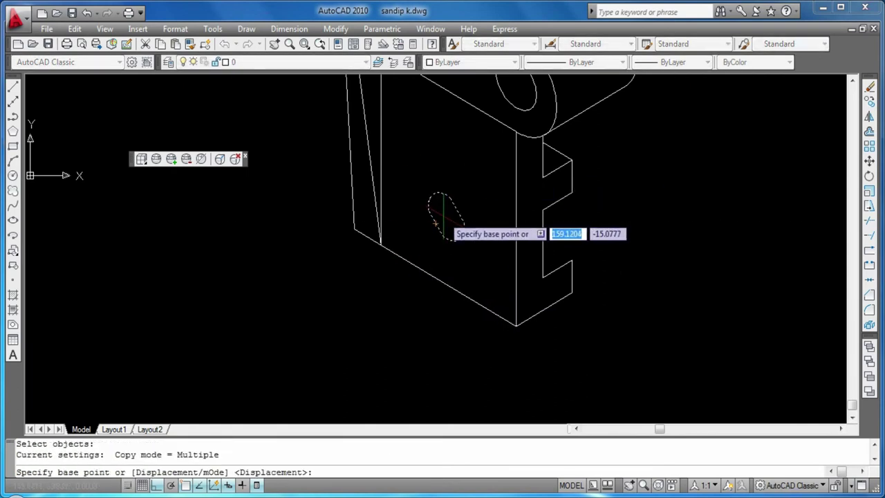
{"action": "left_click", "coordinate": [456, 210]}
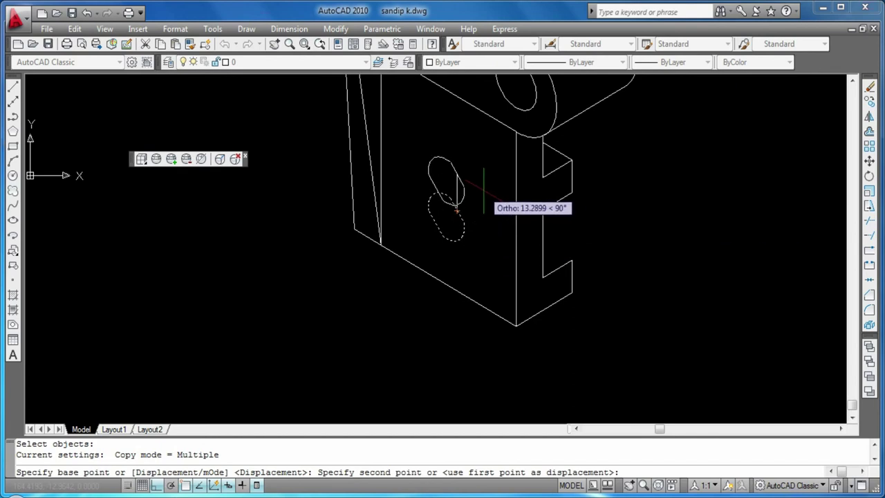
{"action": "type", "text": "12"}
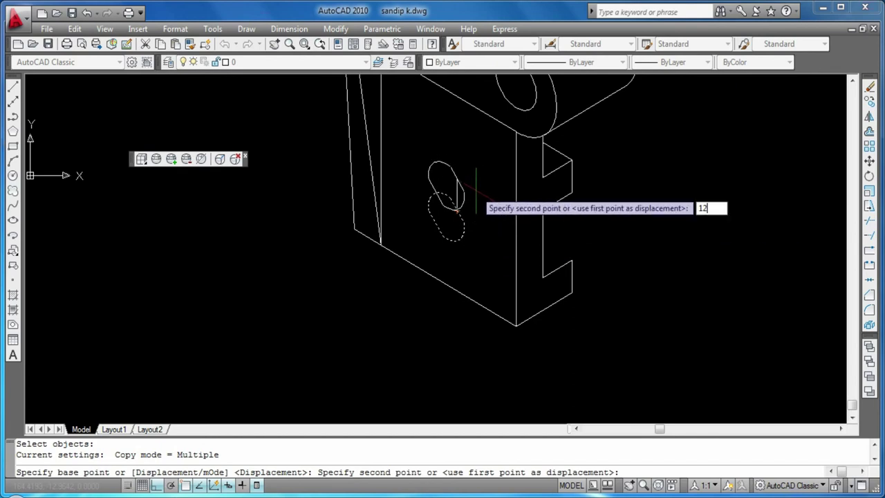
{"action": "key", "text": "Return"}
{"action": "key", "text": "Escape"}
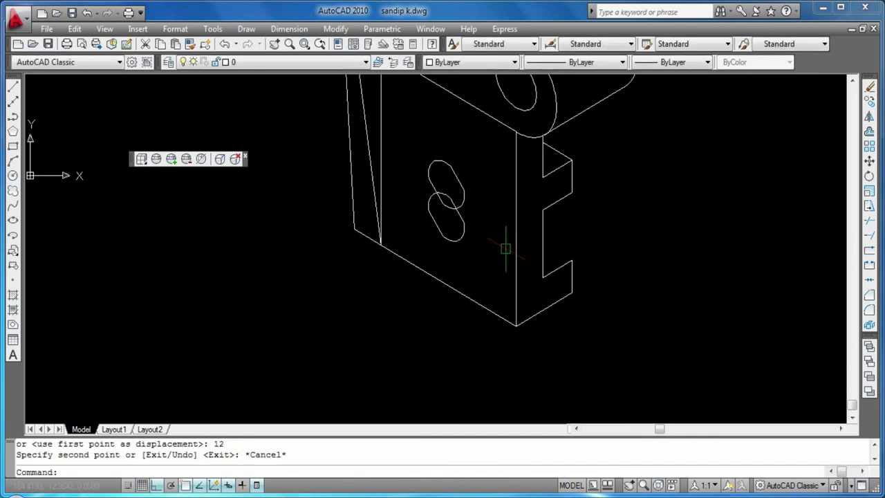
- Erase the upper overlapping ellipse
{"action": "left_click", "coordinate": [455, 179]}
{"action": "key", "text": "Delete"}
{"action": "left_click_drag", "start_coordinate": [546, 189], "coordinate": [434, 168]}
{"action": "key", "text": "Delete"}
{"action": "left_click", "coordinate": [443, 203]}
{"action": "key", "text": "Escape"}
{"action": "key", "text": "Escape"}
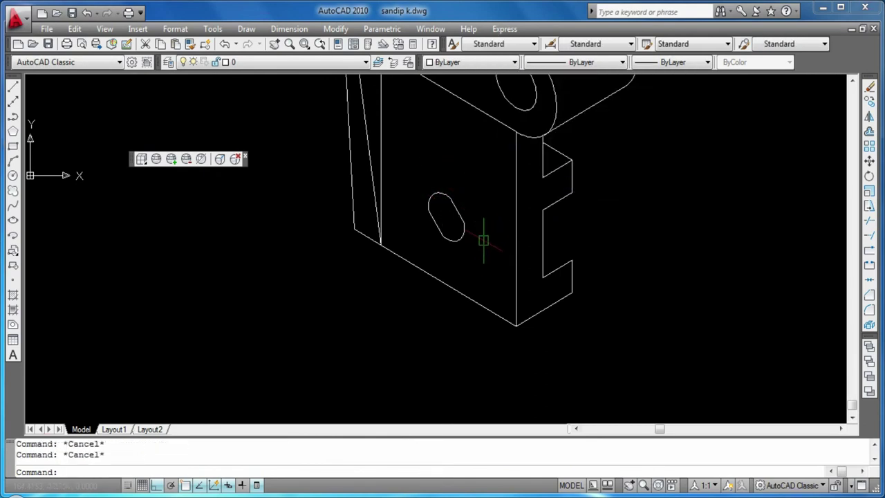
{"action": "type", "text": "co"}
- Copy the ellipse along the isometric slant
{"action": "key", "text": "Return"}
{"action": "left_click", "coordinate": [423, 174]}
{"action": "left_click", "coordinate": [483, 254]}
{"action": "key", "text": "Return"}
{"action": "left_click", "coordinate": [446, 217]}
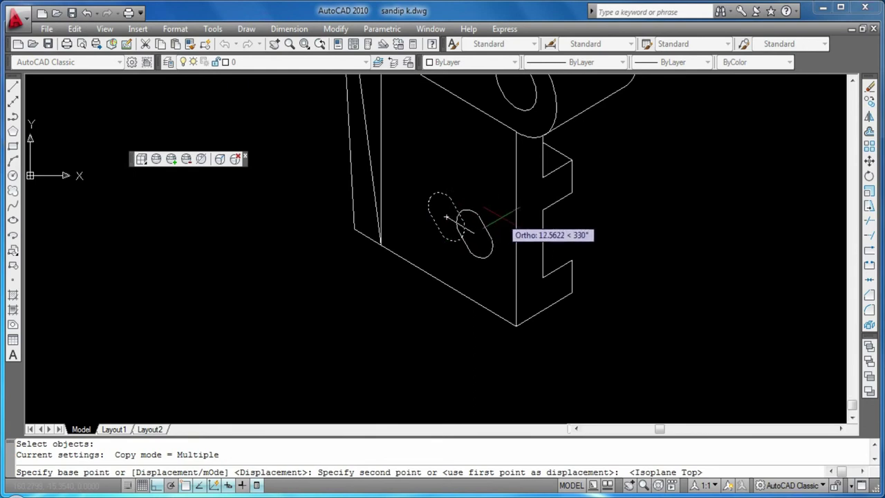
{"action": "left_click", "coordinate": [447, 218]}
{"action": "key", "text": "Return"}
- Trim the two inner overlapping arcs and erase the leftover small arc
{"action": "type", "text": "r"}
{"action": "key", "text": "Return"}
{"action": "left_click", "coordinate": [517, 275]}
{"action": "left_click", "coordinate": [477, 248]}
{"action": "key", "text": "Escape"}
{"action": "key", "text": "Return"}
{"action": "key", "text": "Return"}
{"action": "left_click", "coordinate": [478, 228]}
{"action": "left_click", "coordinate": [465, 243]}
{"action": "key", "text": "Escape"}
{"action": "left_click", "coordinate": [482, 253]}
{"action": "key", "text": "Delete"}
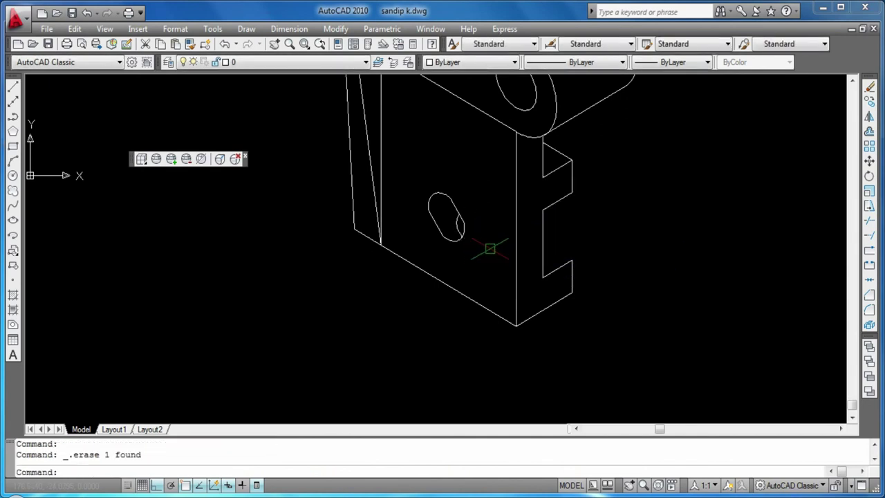
- Save the drawing
{"action": "scroll", "coordinate": [490, 249], "scroll_direction": "down", "scroll_amount": 3}
{"action": "scroll", "coordinate": [524, 267], "scroll_direction": "up", "scroll_amount": 4}
{"action": "scroll", "coordinate": [538, 237], "scroll_direction": "down", "scroll_amount": 2}
{"action": "scroll", "coordinate": [408, 237], "scroll_direction": "down", "scroll_amount": 1}
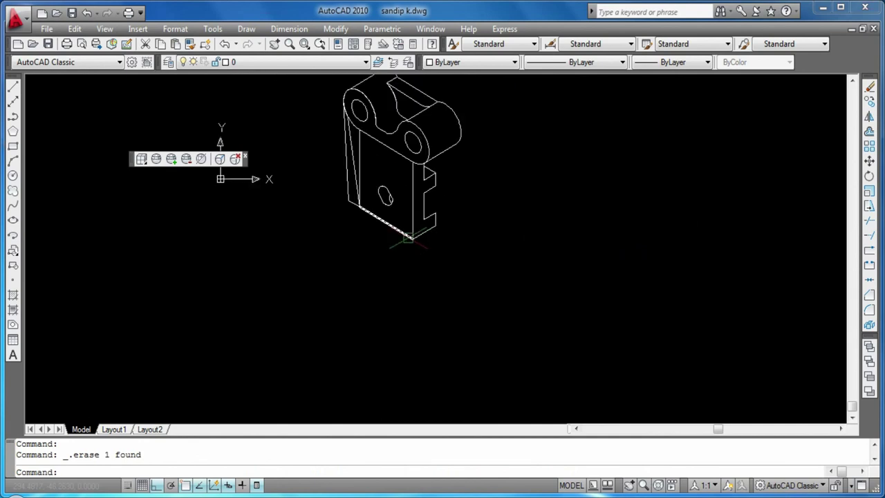
{"action": "key", "text": "ctrl+s"}
- Window-select the whole obround slot on the lower face and erase it
{"action": "scroll", "coordinate": [336, 283], "scroll_direction": "up", "scroll_amount": 2}
{"action": "scroll", "coordinate": [340, 173], "scroll_direction": "up", "scroll_amount": 2}
{"action": "middle_click_drag", "start_coordinate": [412, 252], "coordinate": [408, 270]}
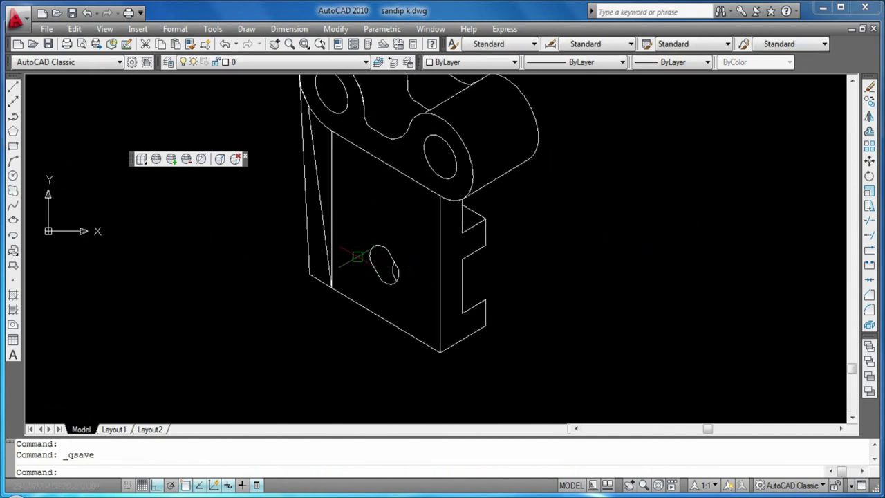
{"action": "left_click", "coordinate": [347, 279]}
{"action": "left_click", "coordinate": [409, 241]}
{"action": "key", "text": "Escape"}
{"action": "key", "text": "Escape"}
{"action": "left_click", "coordinate": [355, 226]}
{"action": "left_click", "coordinate": [421, 302]}
{"action": "key", "text": "Delete"}
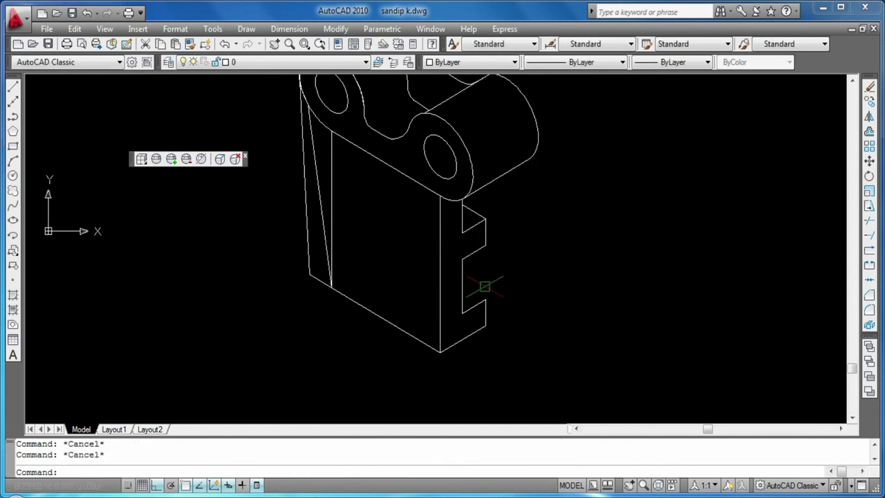
- From the plate's bottom corner, draw a 25-unit line at 30° and a 26.5-unit line at 150°
{"action": "type", "text": "l"}
{"action": "key", "text": "Return"}
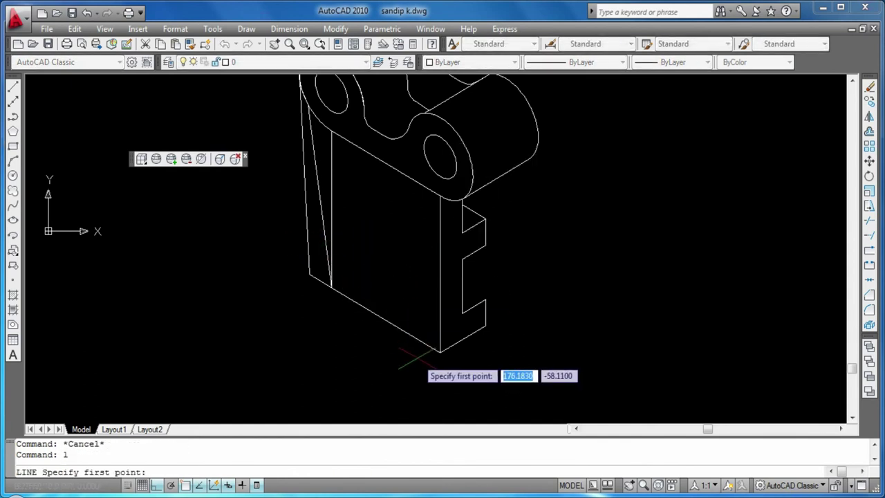
{"action": "left_click", "coordinate": [440, 352]}
{"action": "type", "text": "25"}
{"action": "key", "text": "Return"}
{"action": "key", "text": "Return"}
{"action": "type", "text": "l"}
{"action": "key", "text": "Return"}
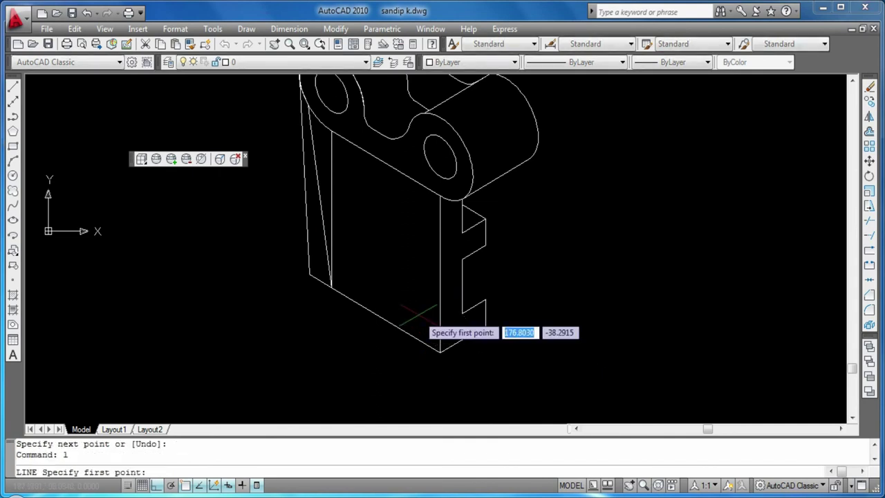
{"action": "left_click", "coordinate": [440, 352]}
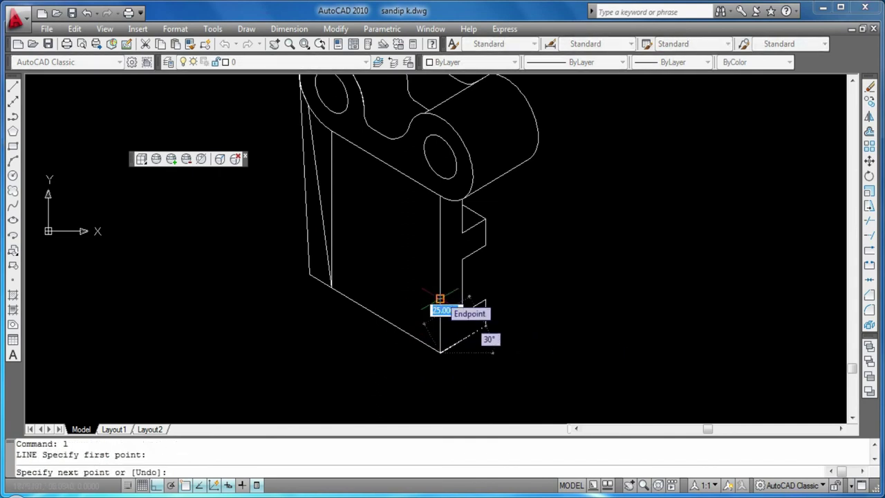
{"action": "key", "text": "Return"}
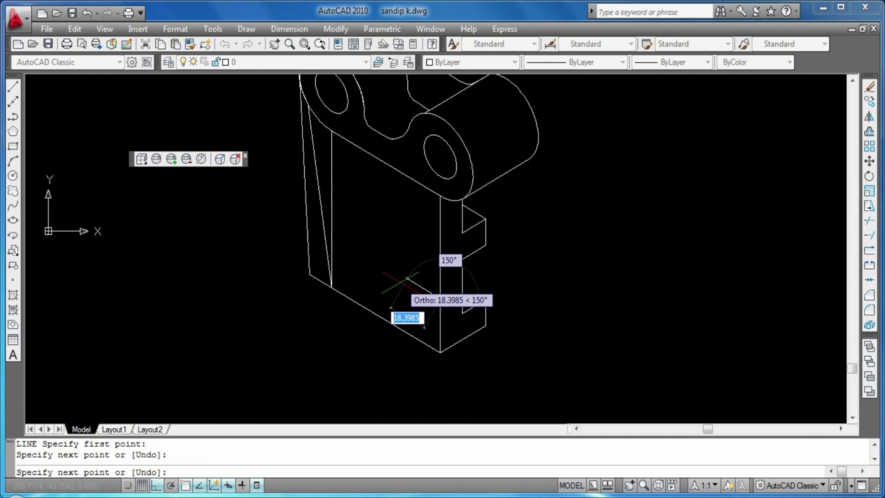
{"action": "type", "text": "5"}
{"action": "key", "text": "Return"}
{"action": "key", "text": "Return"}
- Draw a Left-isoplane isocircle at the line's end, then erase it as the wrong size
{"action": "left_click", "coordinate": [12, 220]}
{"action": "type", "text": "i"}
{"action": "key", "text": "Return"}
{"action": "left_click", "coordinate": [392, 269]}
{"action": "key", "text": "F5"}
{"action": "key", "text": "Return"}
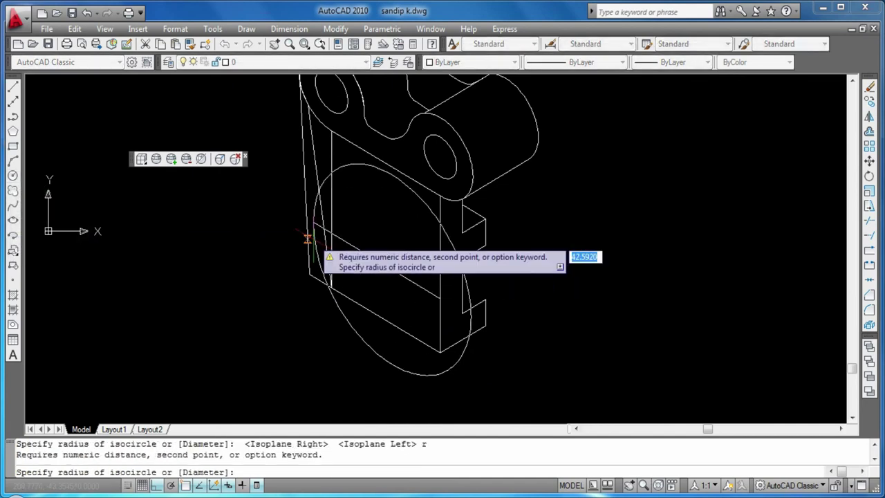
{"action": "type", "text": "20"}
{"action": "key", "text": "Return"}
{"action": "key", "text": "Return"}
{"action": "key", "text": "Escape"}
{"action": "left_click", "coordinate": [407, 310]}
{"action": "key", "text": "Delete"}
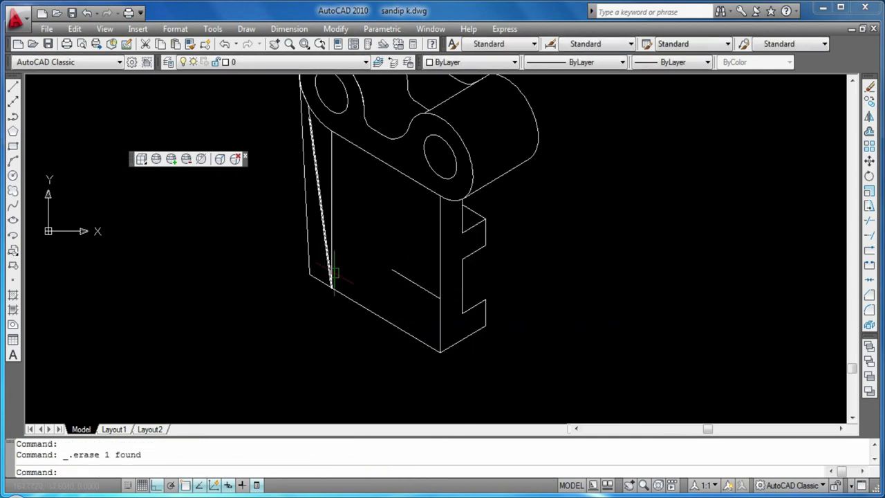
- Place a radius-8 isocircle centred at the end of the 26.5-unit guide line
{"action": "type", "text": "el"}
{"action": "key", "text": "Return"}
{"action": "type", "text": "i"}
{"action": "key", "text": "Escape"}
{"action": "key", "text": "Escape"}
{"action": "type", "text": "el"}
{"action": "key", "text": "Return"}
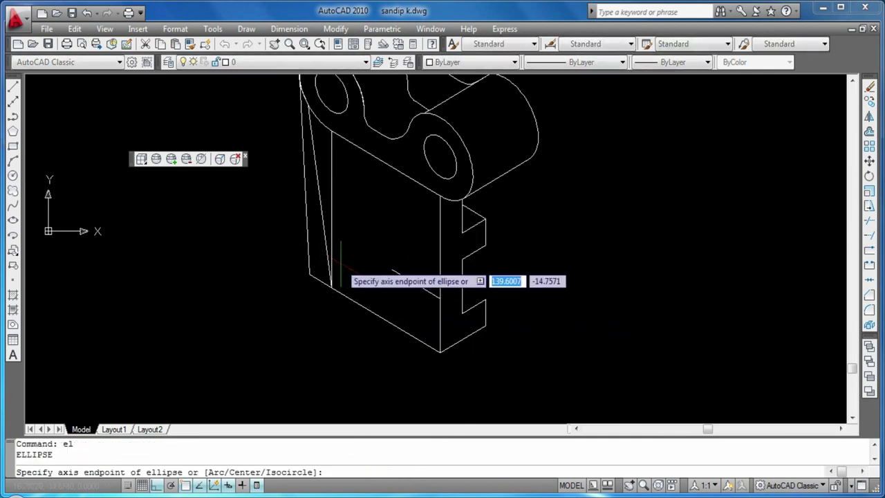
{"action": "type", "text": "i"}
{"action": "key", "text": "Return"}
{"action": "left_click", "coordinate": [392, 269]}
{"action": "type", "text": "r"}
{"action": "key", "text": "Return"}
{"action": "type", "text": "8"}
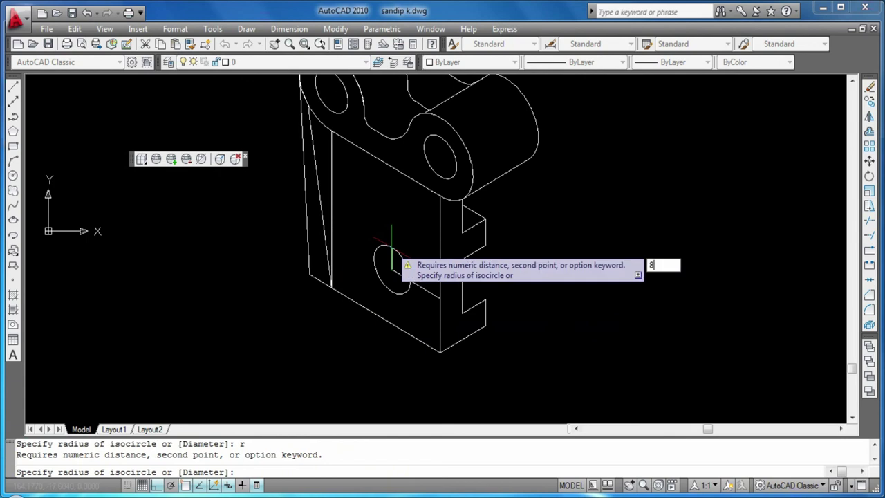
{"action": "key", "text": "Return"}
{"action": "scroll", "coordinate": [375, 278], "scroll_direction": "up", "scroll_amount": 3}
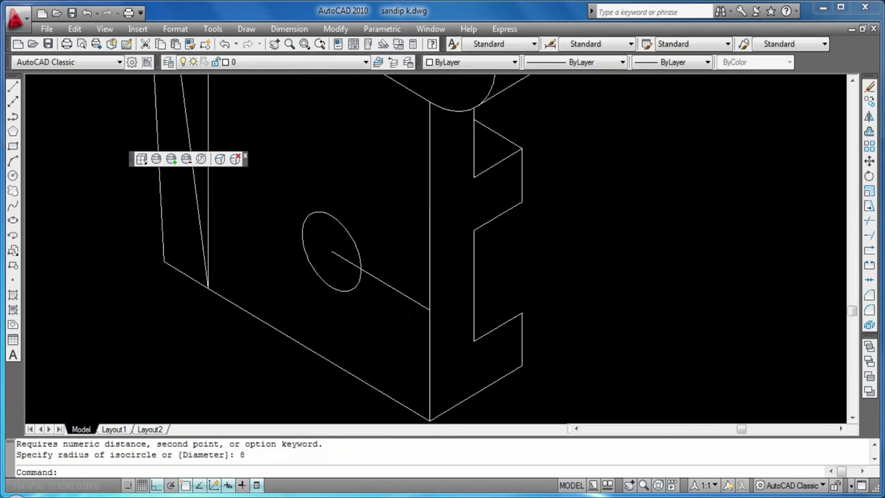
- Replace the isocircle with a six-sided polygon circumscribed at radius 8 on the same centre
{"action": "left_click", "coordinate": [312, 271]}
{"action": "key", "text": "Delete"}
{"action": "key", "text": "Escape"}
{"action": "key", "text": "Escape"}
{"action": "left_click", "coordinate": [12, 131]}
{"action": "key", "text": "Return"}
{"action": "left_click", "coordinate": [327, 248]}
{"action": "type", "text": "c"}
{"action": "key", "text": "Return"}
{"action": "type", "text": "8"}
{"action": "key", "text": "Return"}
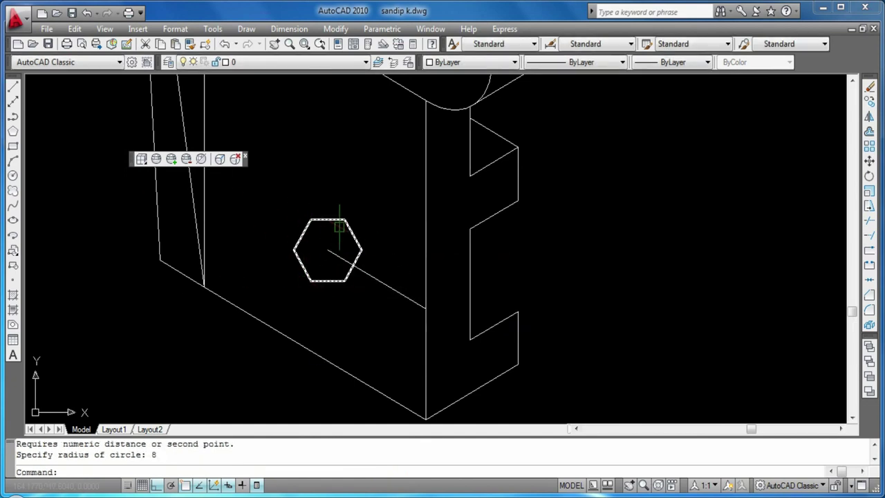
- Add a radius-8 circle at the hexagon's centre and trim the circle, hexagon corners and construction line
{"action": "left_click", "coordinate": [13, 175]}
{"action": "left_click", "coordinate": [328, 250]}
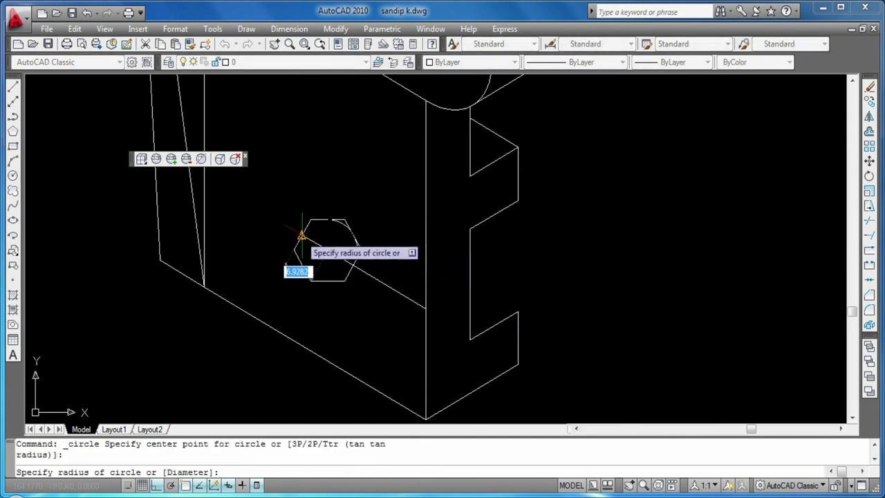
{"action": "type", "text": "8"}
{"action": "key", "text": "Return"}
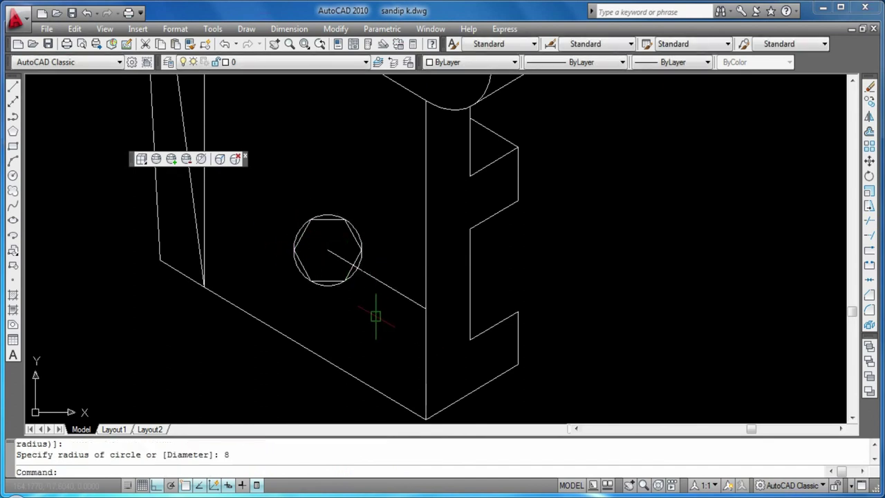
{"action": "type", "text": "tr"}
{"action": "key", "text": "Return"}
{"action": "key", "text": "Return"}
{"action": "left_click", "coordinate": [328, 215]}
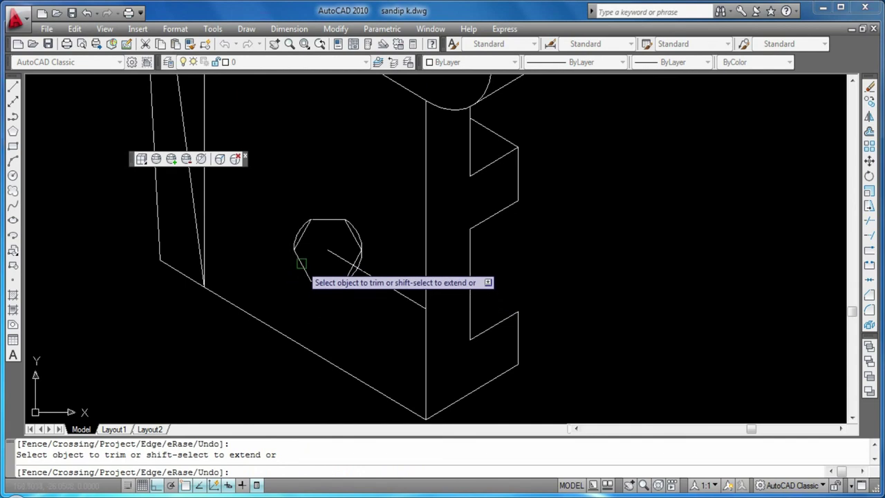
{"action": "left_click", "coordinate": [310, 262]}
{"action": "left_click", "coordinate": [350, 239]}
{"action": "left_click", "coordinate": [342, 260]}
{"action": "left_click", "coordinate": [383, 291]}
{"action": "key", "text": "Escape"}
- Erase the leftover arc from the trimmed slot outline
{"action": "left_click", "coordinate": [355, 265]}
{"action": "scroll", "coordinate": [352, 256], "scroll_direction": "up", "scroll_amount": 3}
{"action": "key", "text": "Delete"}
{"action": "scroll", "coordinate": [361, 280], "scroll_direction": "down", "scroll_amount": 4}
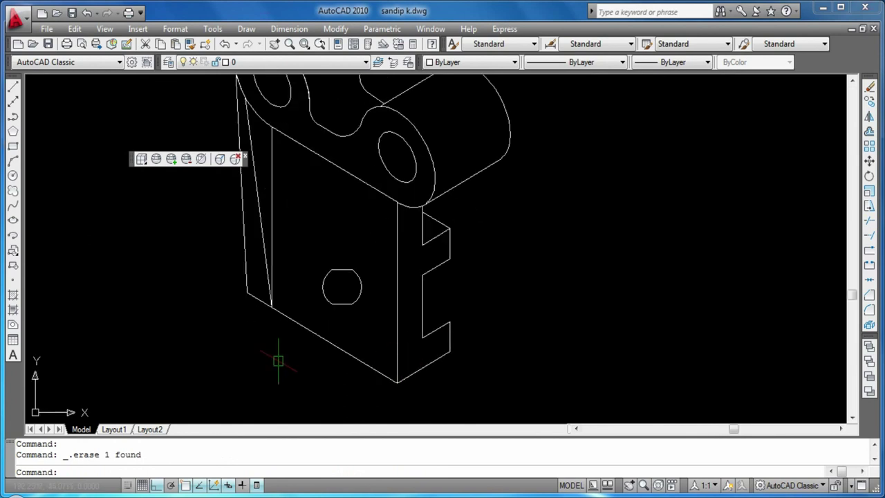
{"action": "scroll", "coordinate": [278, 361], "scroll_direction": "down", "scroll_amount": 2}
- Copy the hole outline from its centre back along 30° on Isoplane Top
{"action": "scroll", "coordinate": [276, 360], "scroll_direction": "up", "scroll_amount": 2}
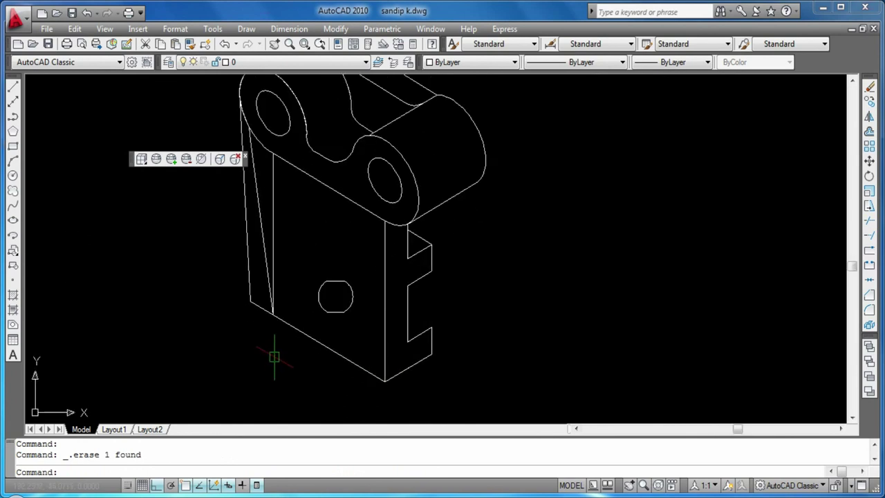
{"action": "scroll", "coordinate": [270, 361], "scroll_direction": "up", "scroll_amount": 3}
{"action": "type", "text": "o"}
{"action": "key", "text": "Return"}
{"action": "left_click", "coordinate": [259, 256]}
{"action": "left_click", "coordinate": [373, 176]}
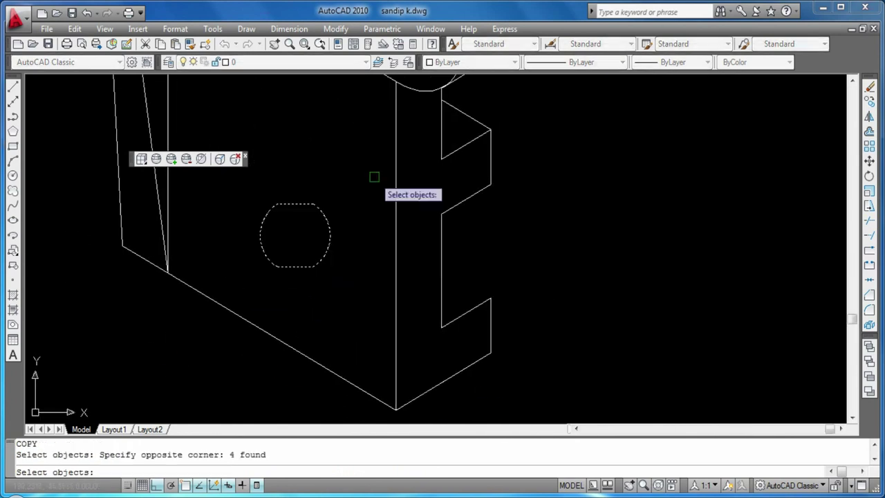
{"action": "key", "text": "Return"}
{"action": "left_click", "coordinate": [295, 236]}
{"action": "key", "text": "F5"}
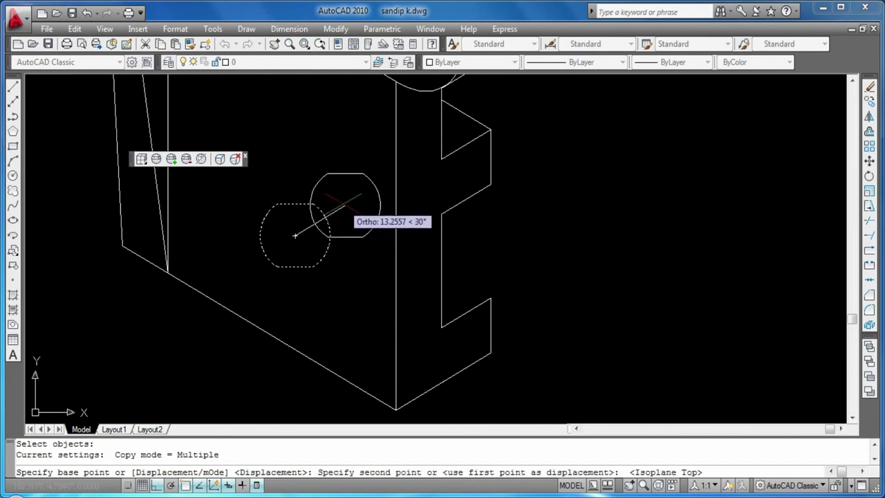
{"action": "left_click", "coordinate": [344, 204]}
{"action": "key", "text": "Escape"}
{"action": "key", "text": "Escape"}
- Trim and erase the copy's unwanted arcs, leaving only the inner back-edge arc
{"action": "key", "text": "Return"}
{"action": "key", "text": "Return"}
{"action": "key", "text": "Escape"}
{"action": "left_click", "coordinate": [362, 231]}
{"action": "key", "text": "Delete"}
{"action": "left_click", "coordinate": [361, 178]}
{"action": "key", "text": "Escape"}
{"action": "key", "text": "Return"}
{"action": "key", "text": "Return"}
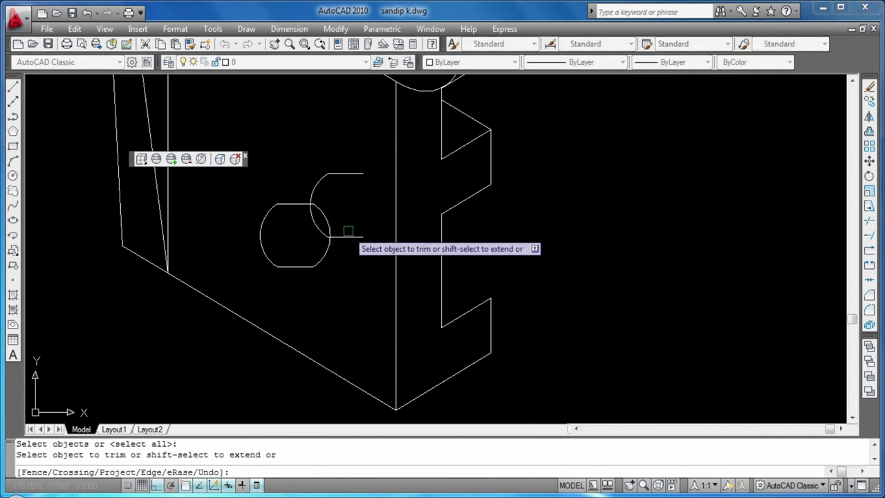
{"action": "left_click", "coordinate": [319, 188]}
{"action": "key", "text": "Escape"}
{"action": "left_click", "coordinate": [349, 173]}
{"action": "key", "text": "Delete"}
{"action": "scroll", "coordinate": [371, 220], "scroll_direction": "down", "scroll_amount": 5}
{"action": "scroll", "coordinate": [422, 241], "scroll_direction": "down", "scroll_amount": 2}
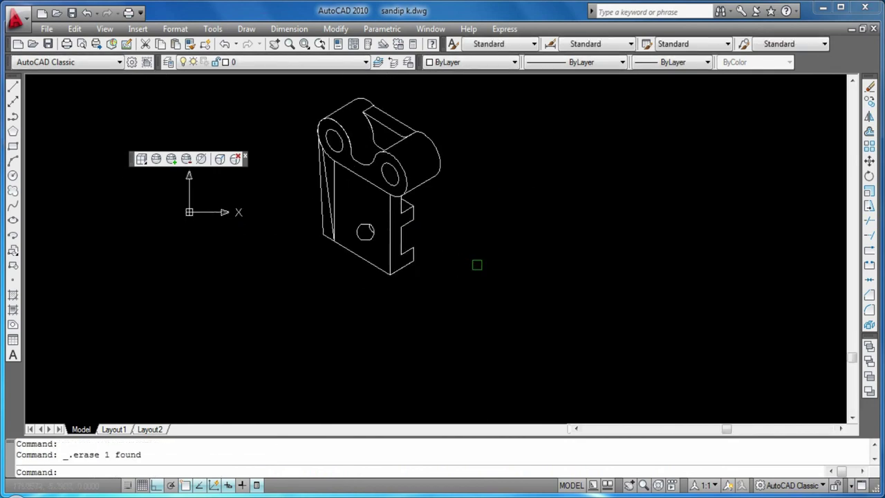
{"action": "scroll", "coordinate": [477, 265], "scroll_direction": "up", "scroll_amount": 5}
{"action": "key", "text": "Escape"}
{"action": "key", "text": "Escape"}
- Save the drawing with Ctrl+S
{"action": "key", "text": "ctrl+s"}
{"action": "scroll", "coordinate": [549, 217], "scroll_direction": "down", "scroll_amount": 4}
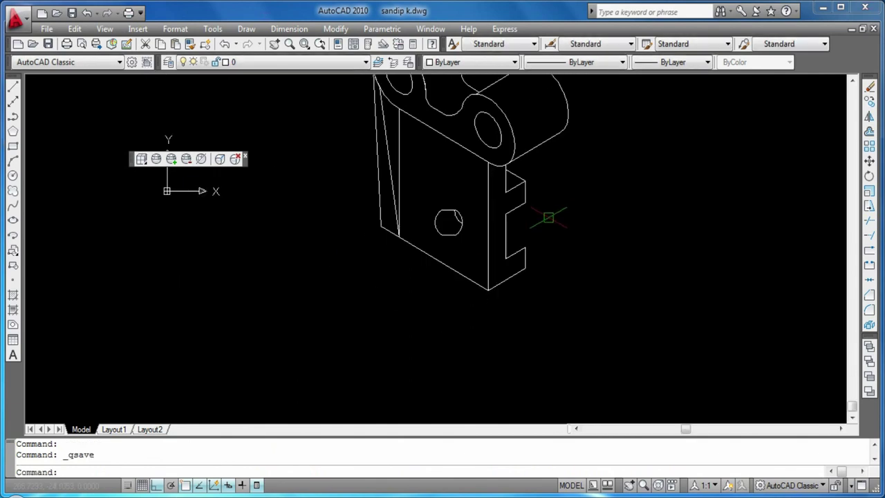
{"action": "scroll", "coordinate": [549, 218], "scroll_direction": "down", "scroll_amount": 2}
{"action": "scroll", "coordinate": [546, 297], "scroll_direction": "up", "scroll_amount": 2}
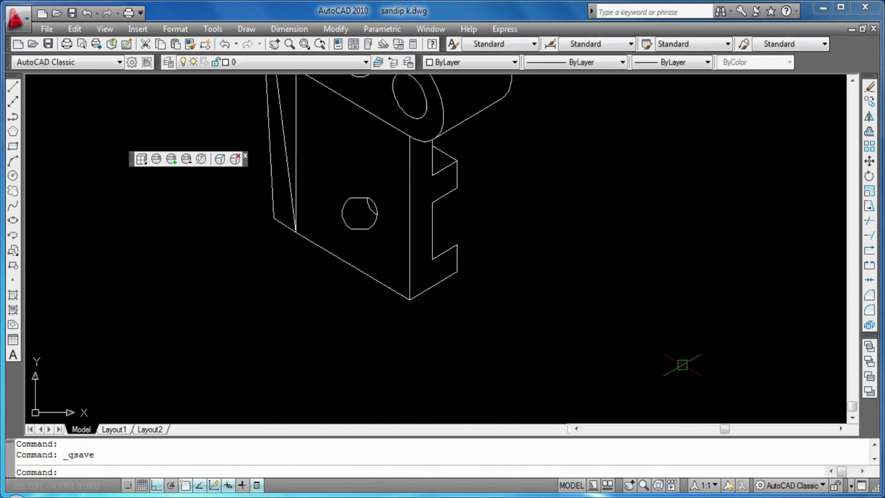